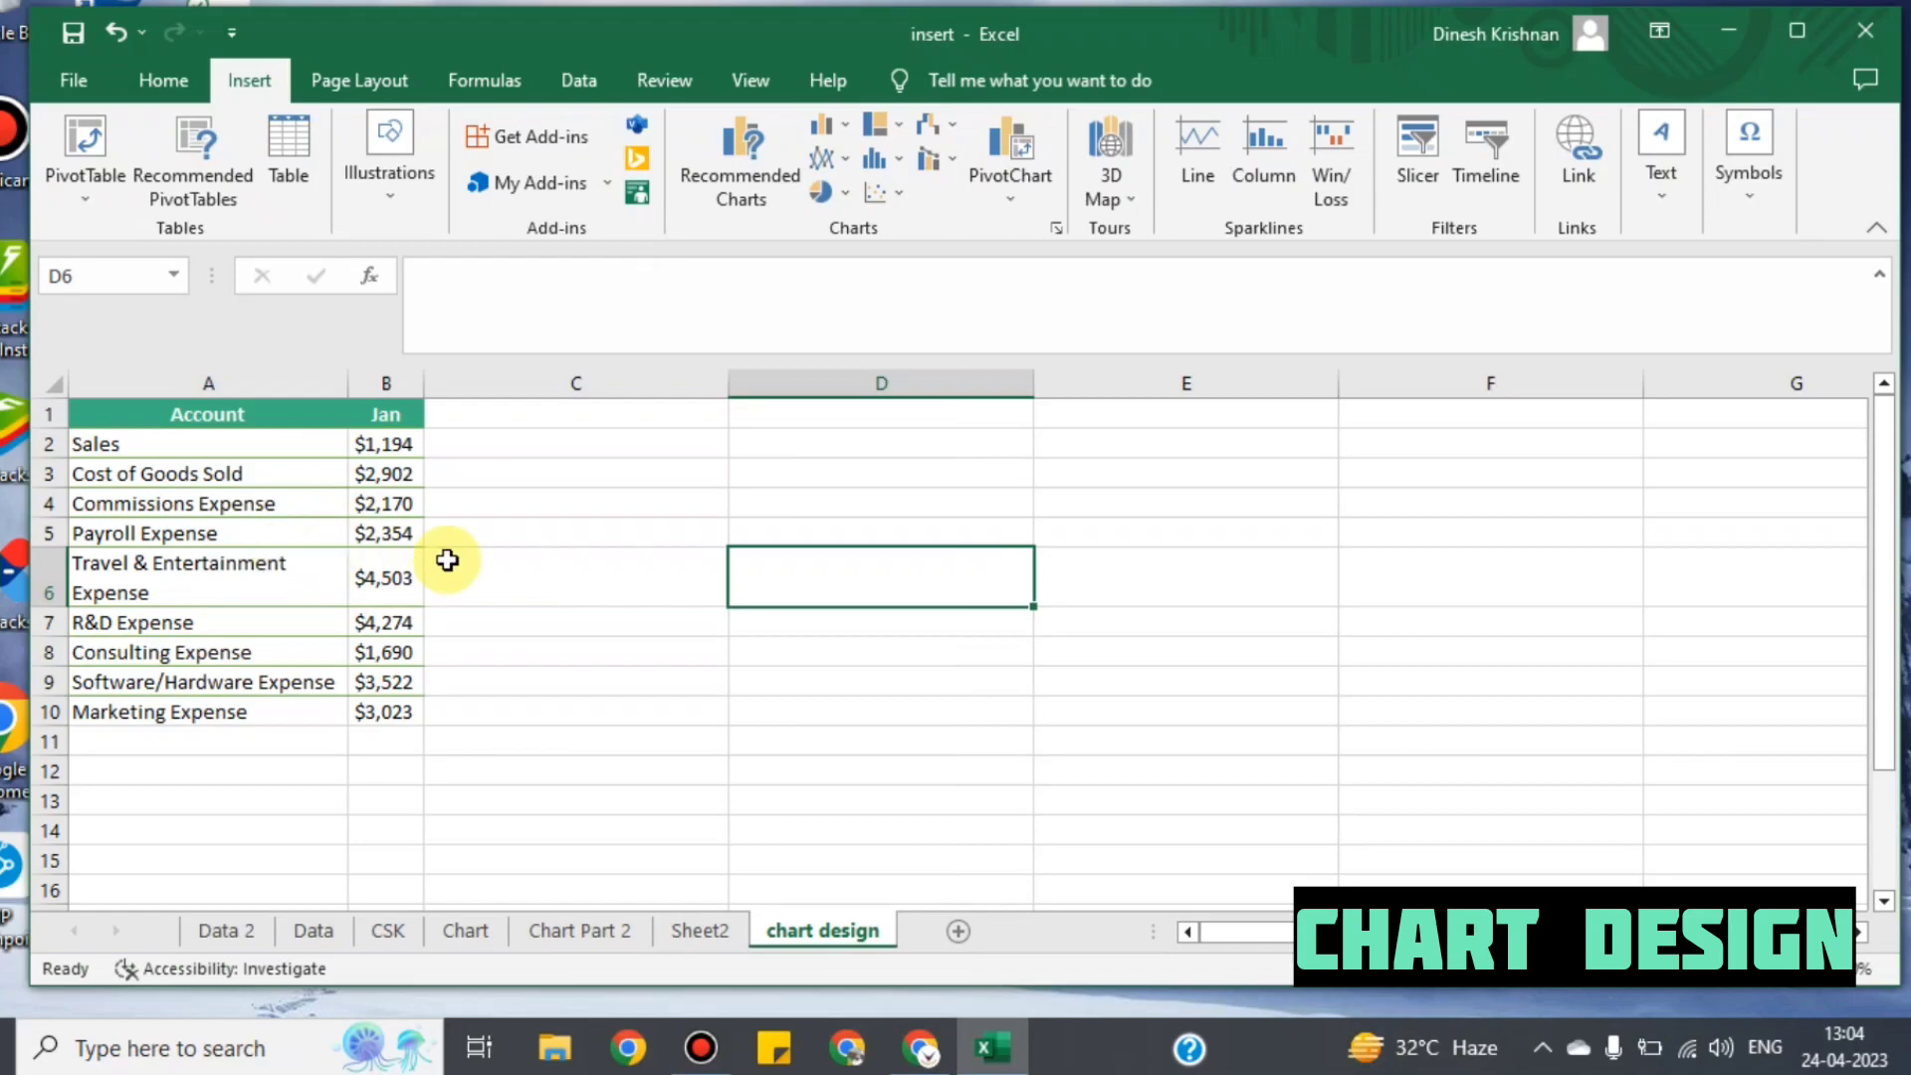
Step: Insert a default column chart from the Account and Jan data
{"action": "left_click", "coordinate": [155, 418]}
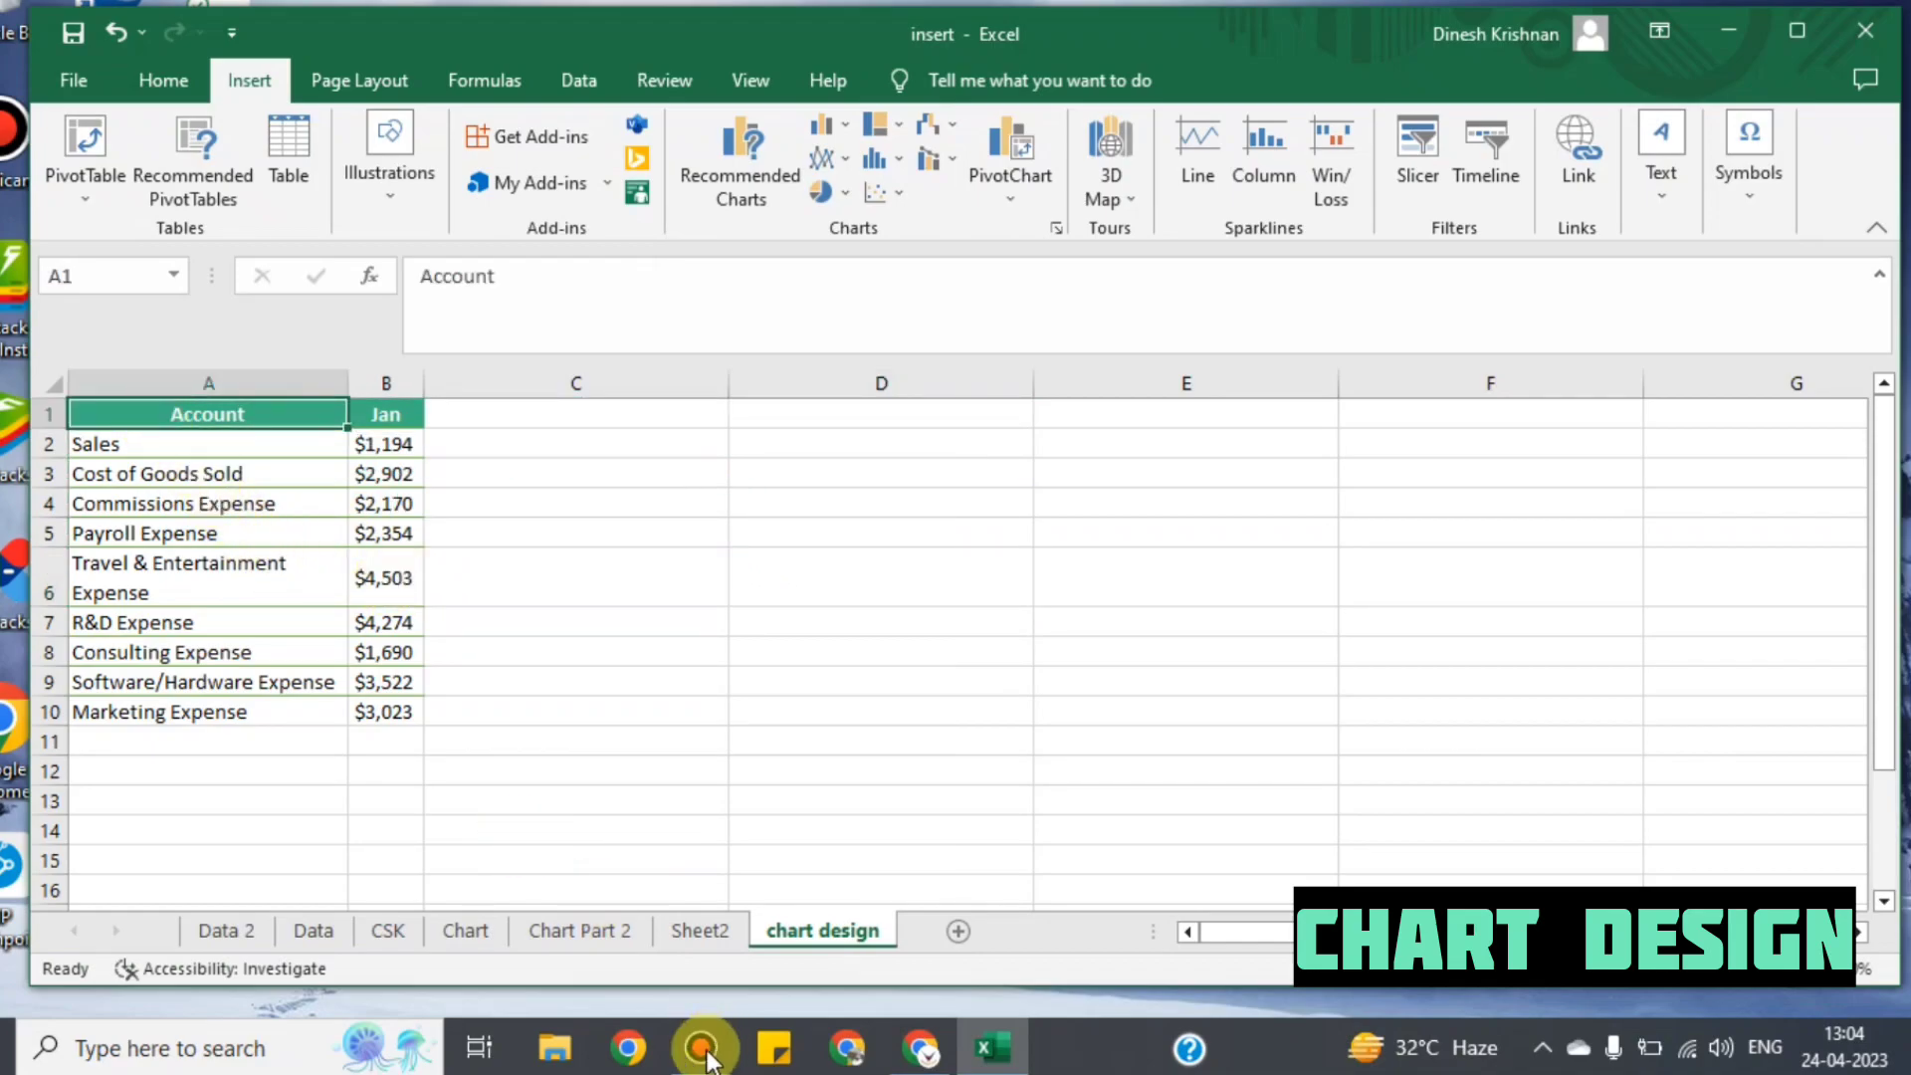
{"action": "key", "text": "alt+F1"}
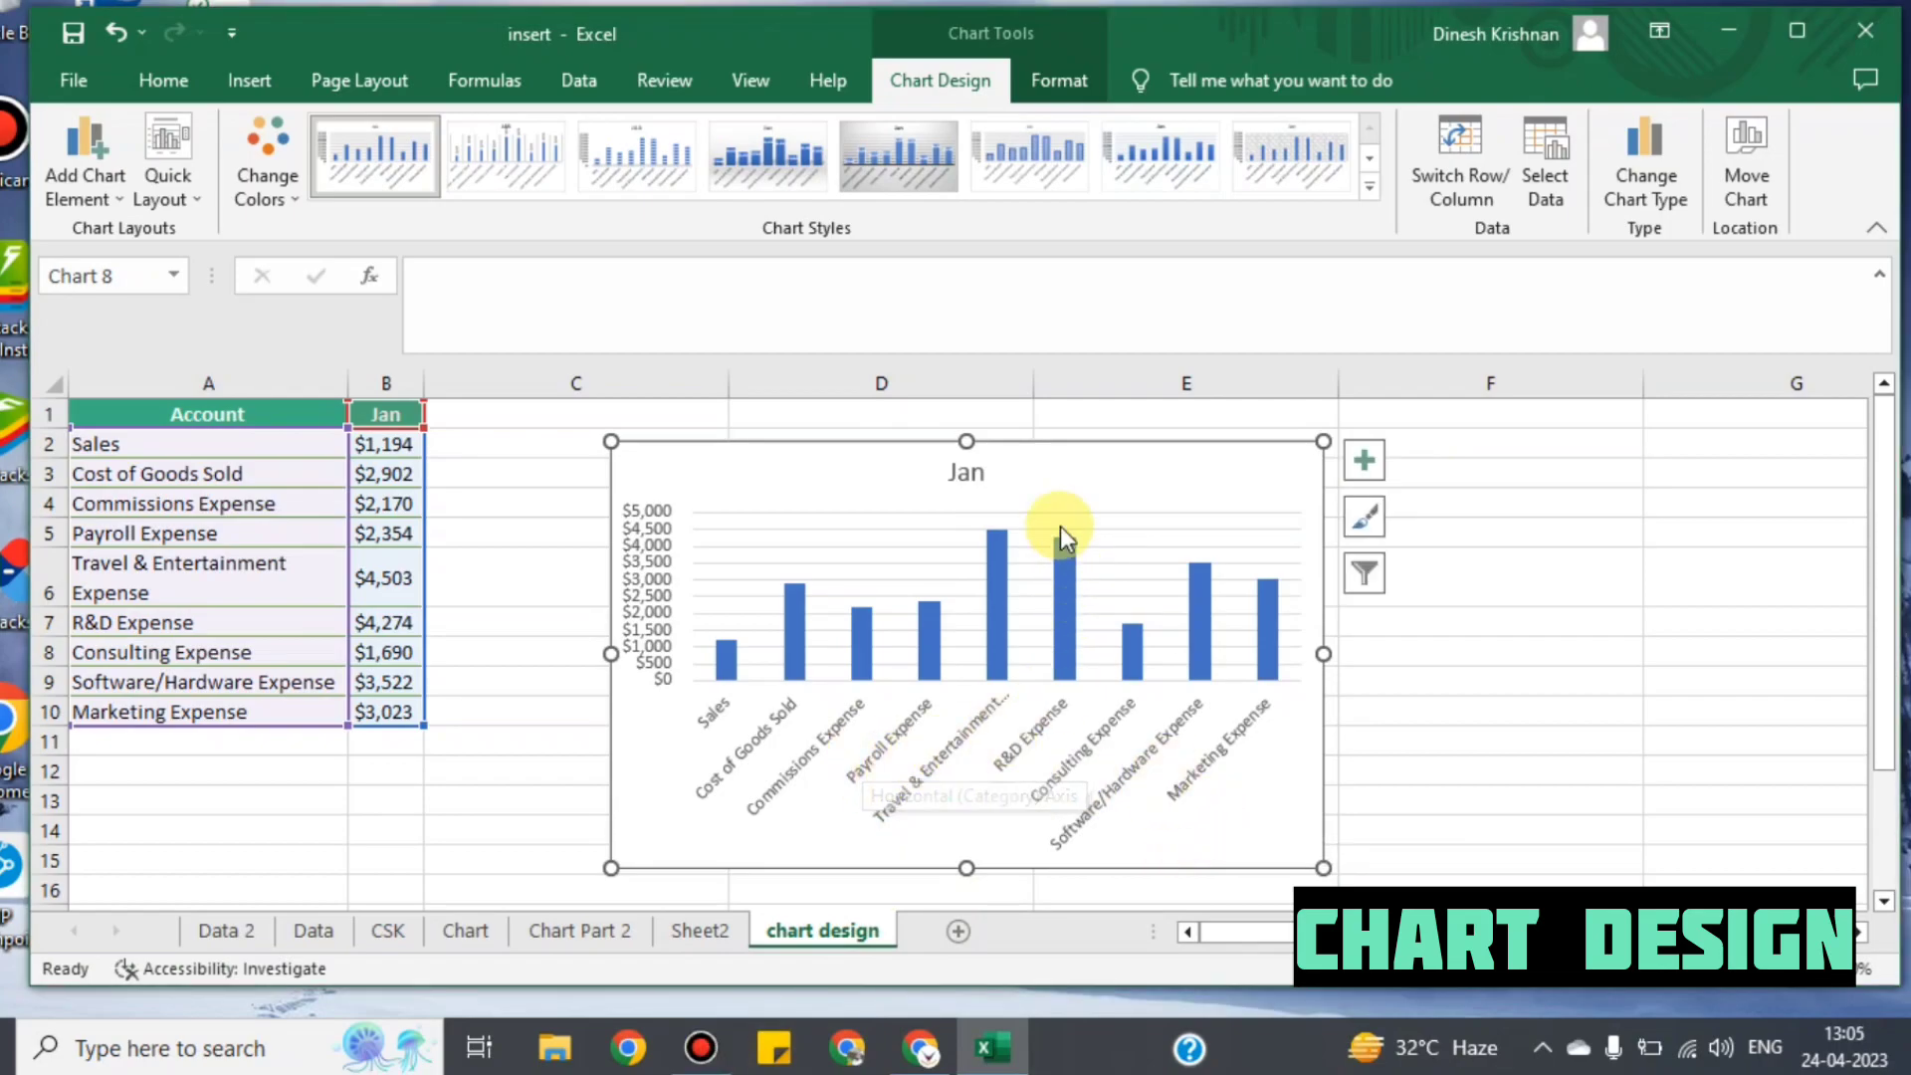
Step: Open the chart area's formatting options and move the pane lower so it no longer covers the ribbon commands
{"action": "right_click", "coordinate": [1057, 476]}
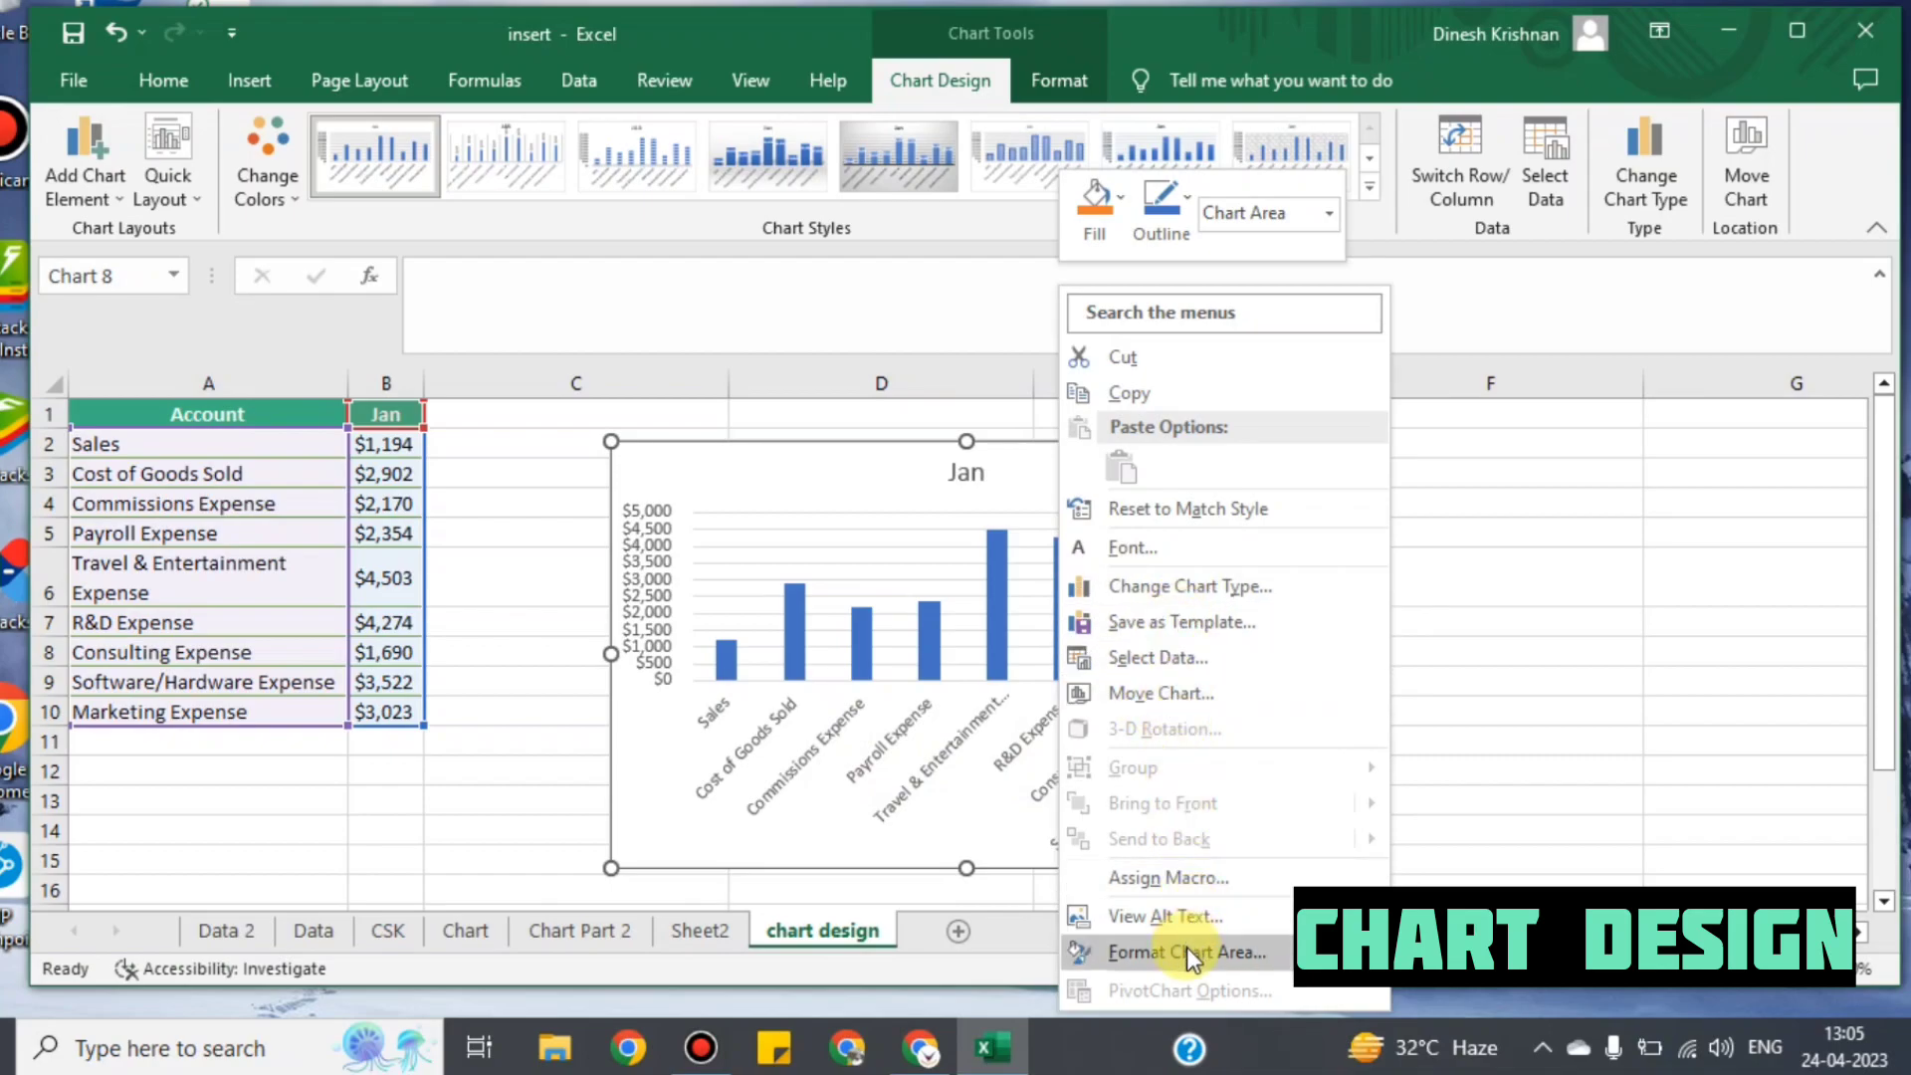
{"action": "left_click", "coordinate": [1539, 654]}
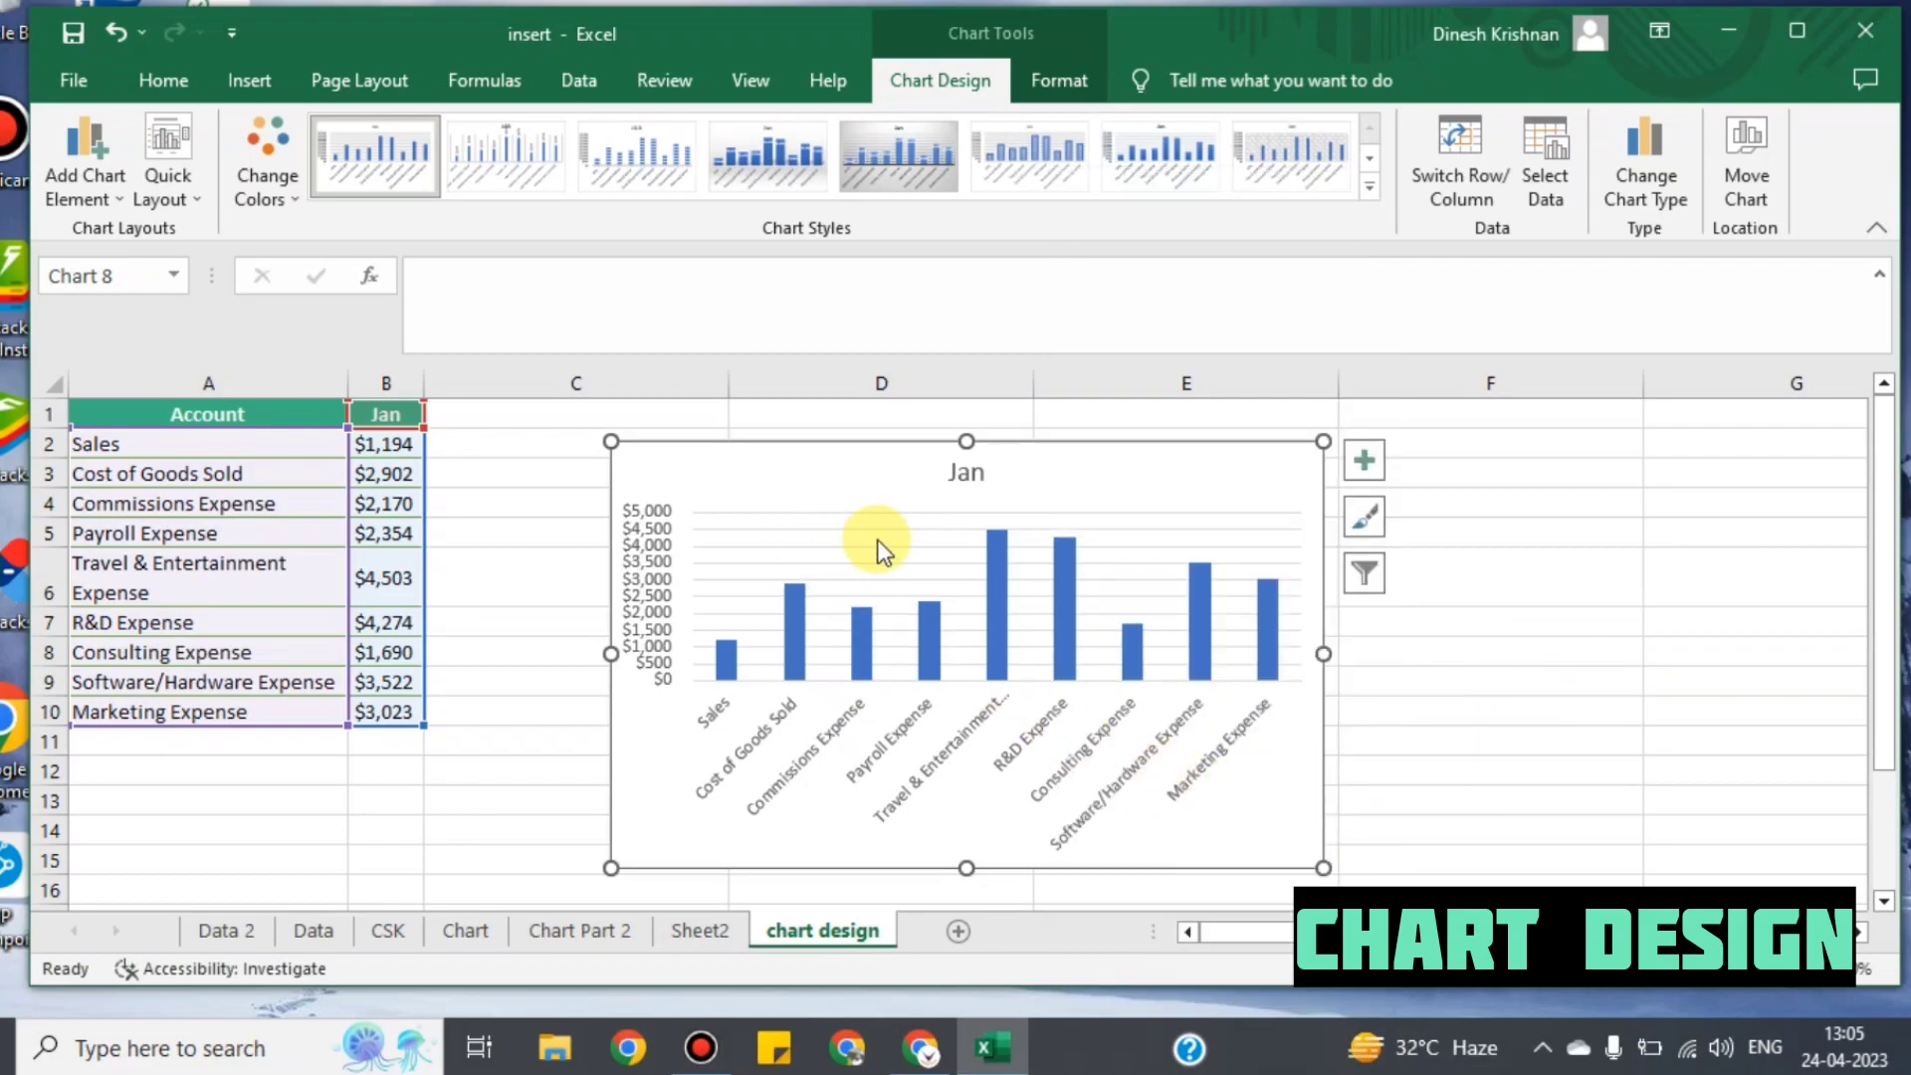
{"action": "double_click", "coordinate": [1139, 498]}
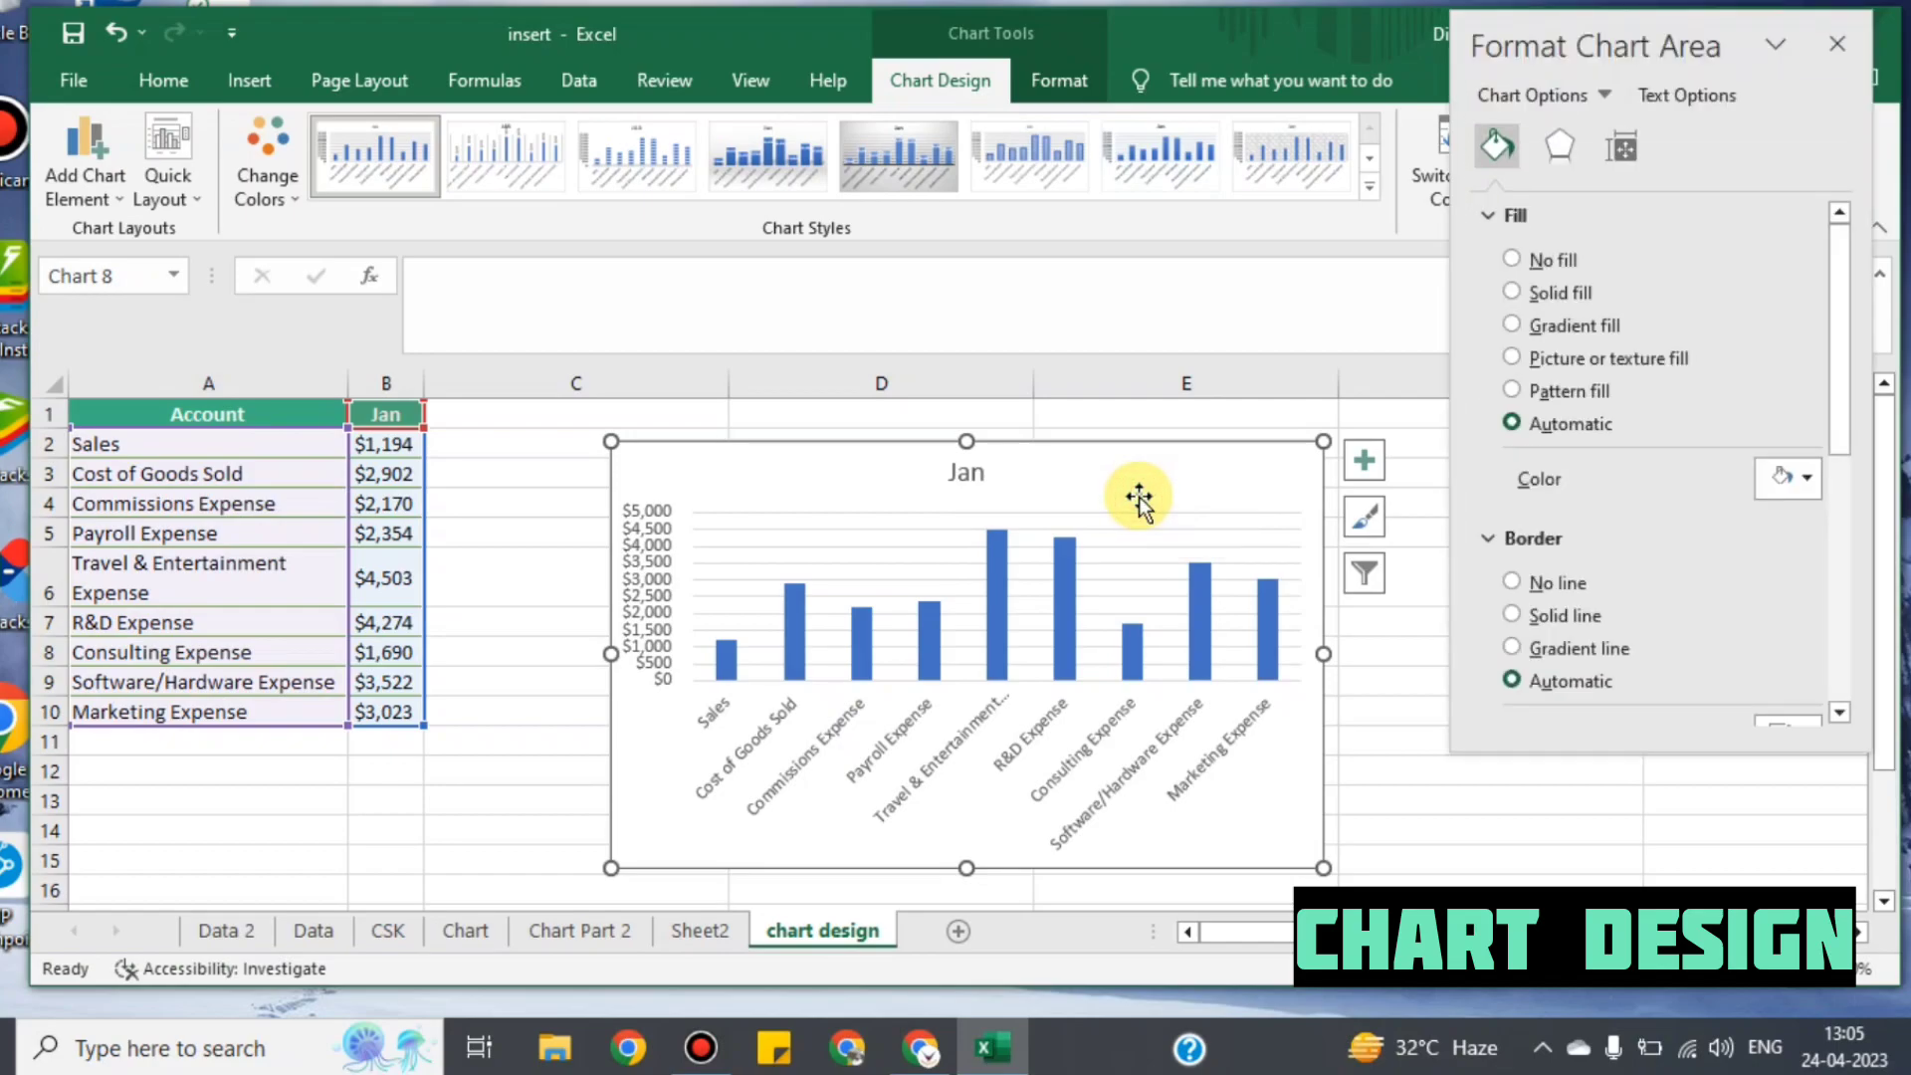
{"action": "left_click", "coordinate": [1757, 97]}
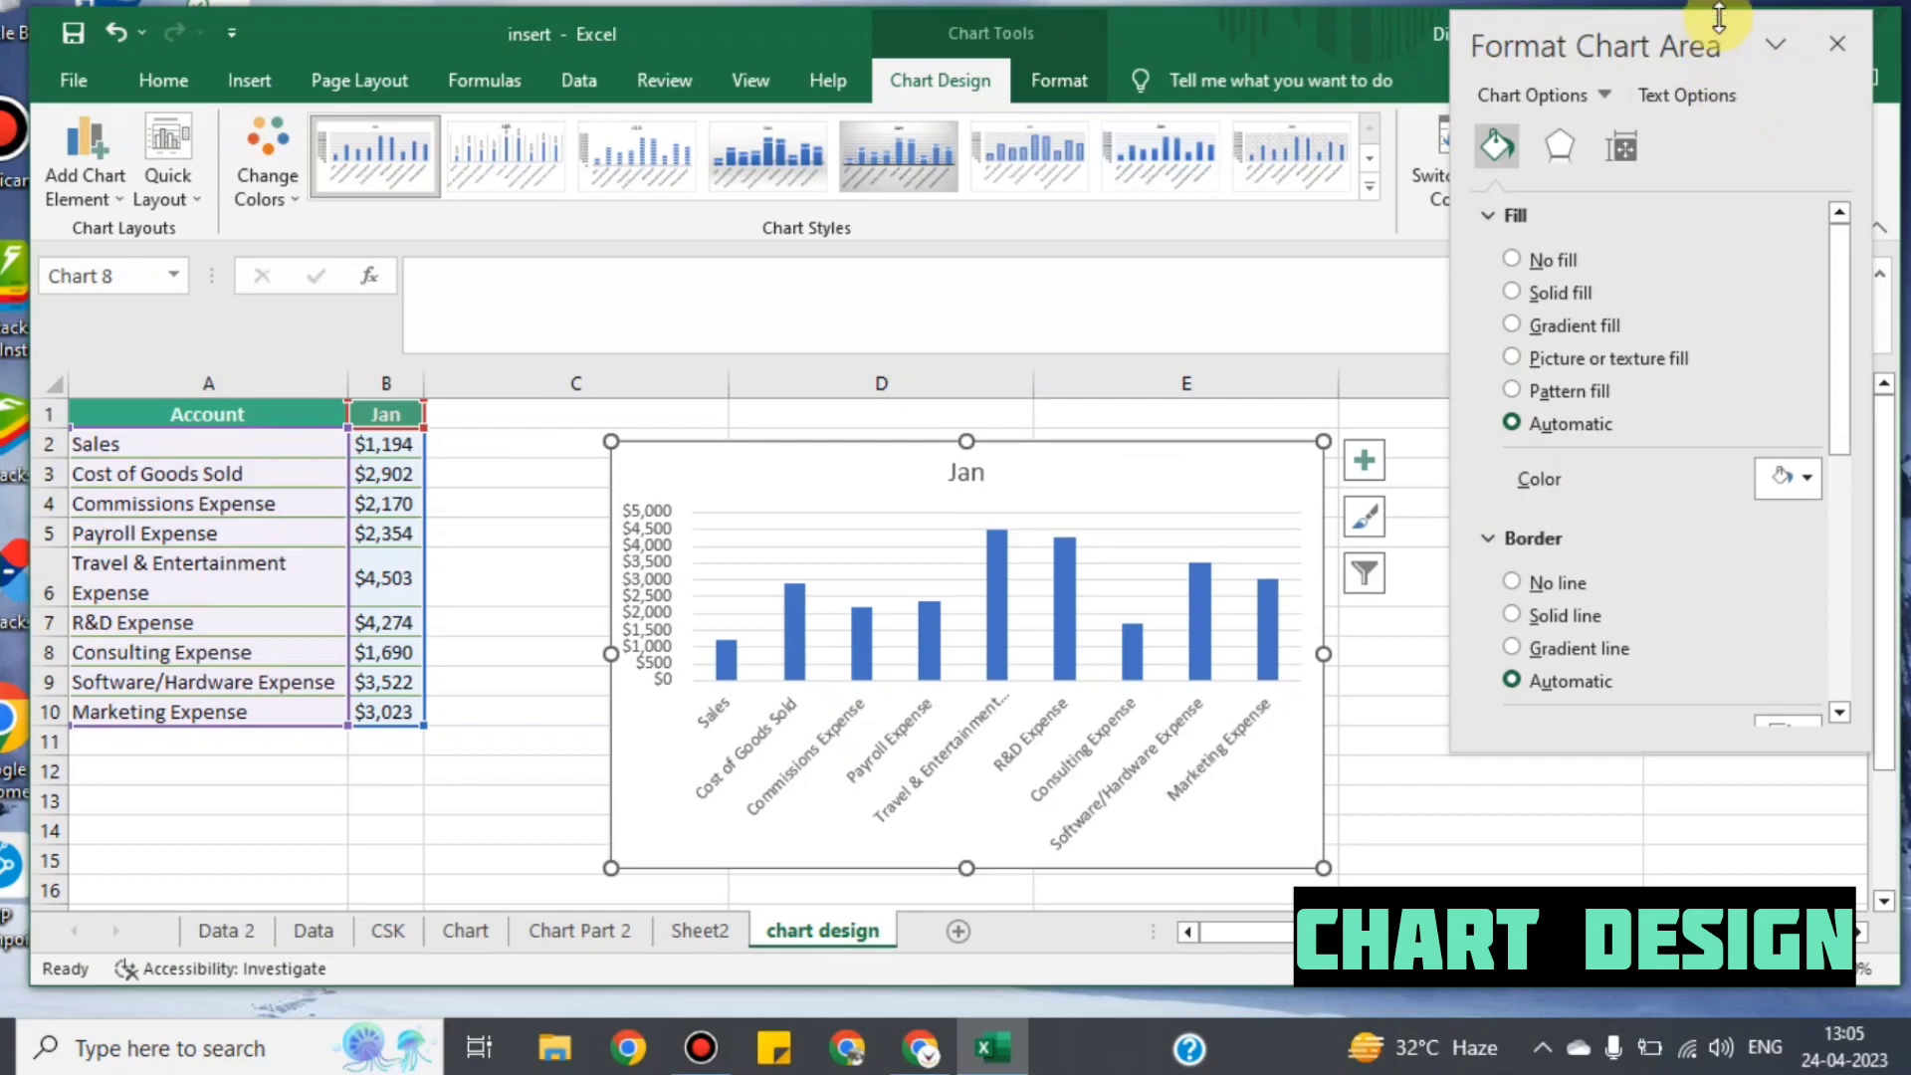
{"action": "left_click_drag", "start_coordinate": [1731, 27], "coordinate": [1749, 304]}
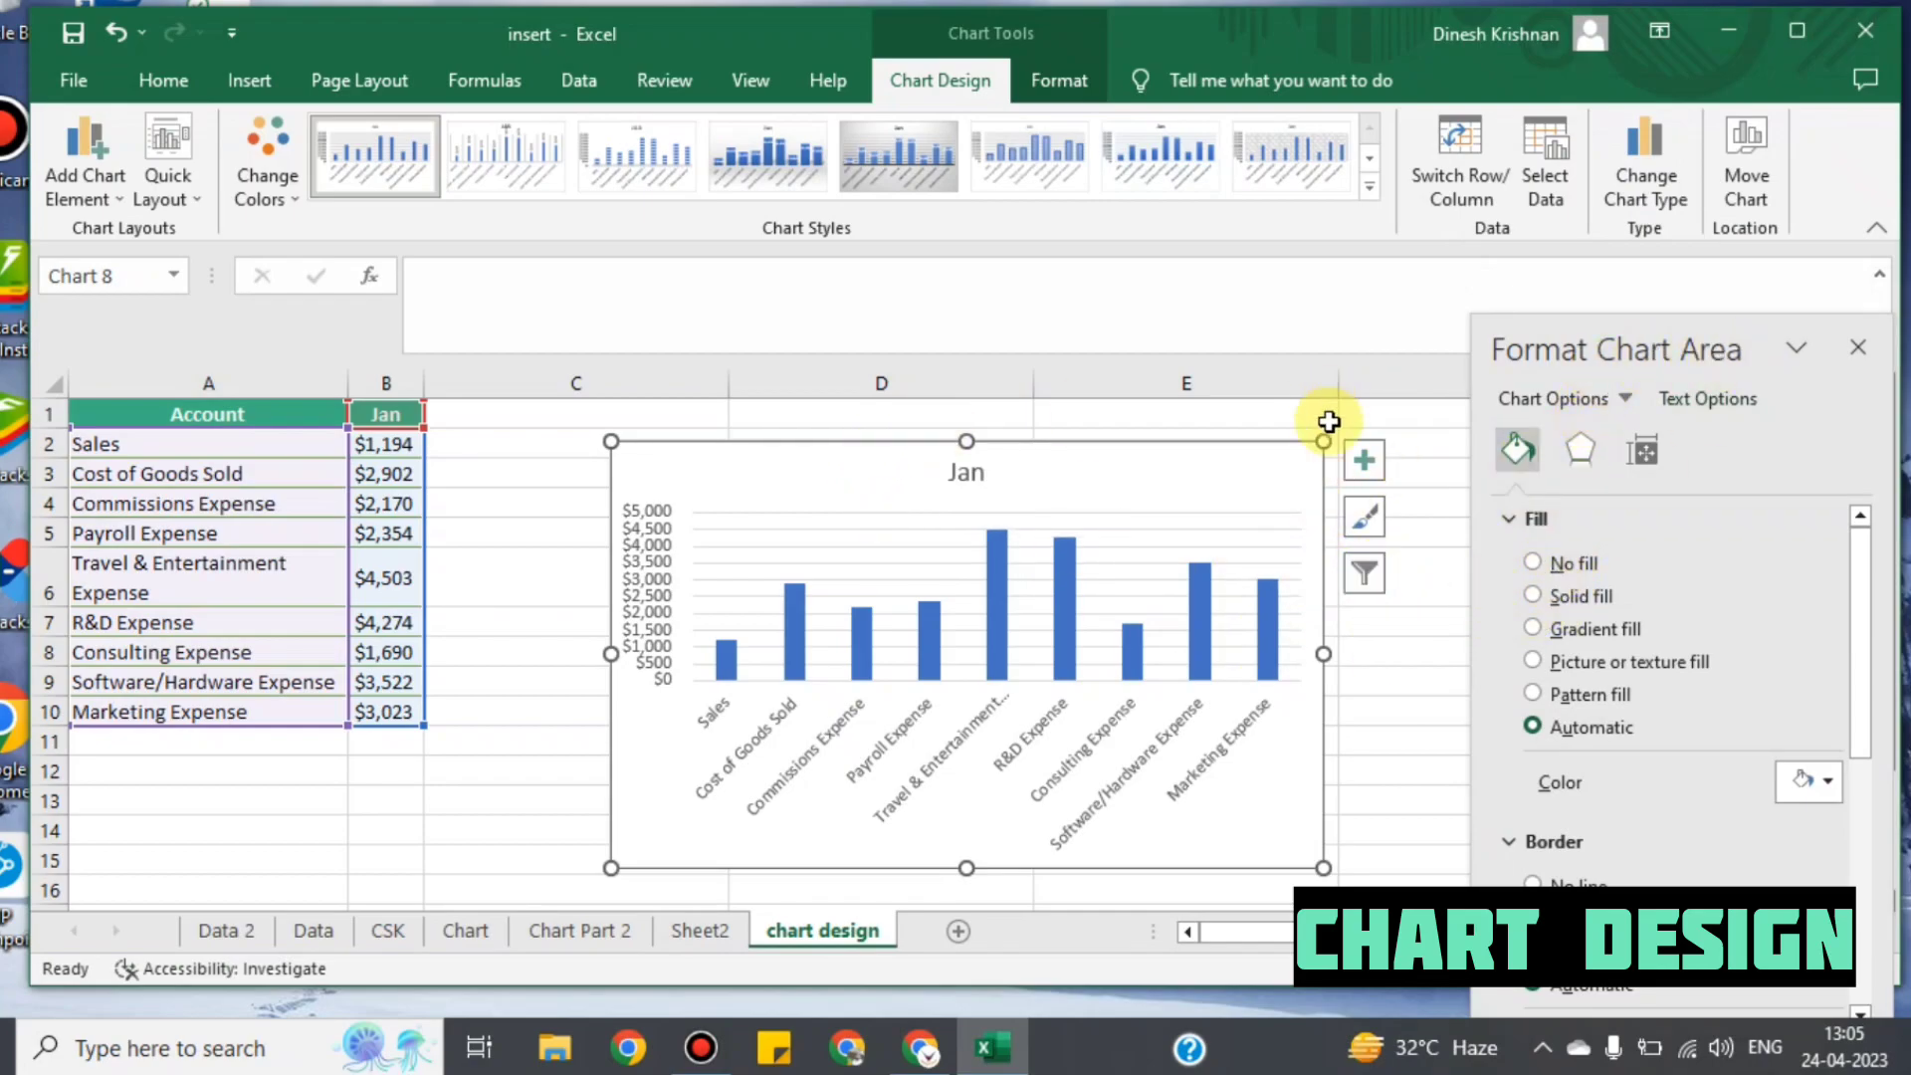
Step: Try a solid light blue fill and a gradient fill on the chart area
{"action": "left_click", "coordinate": [1579, 595]}
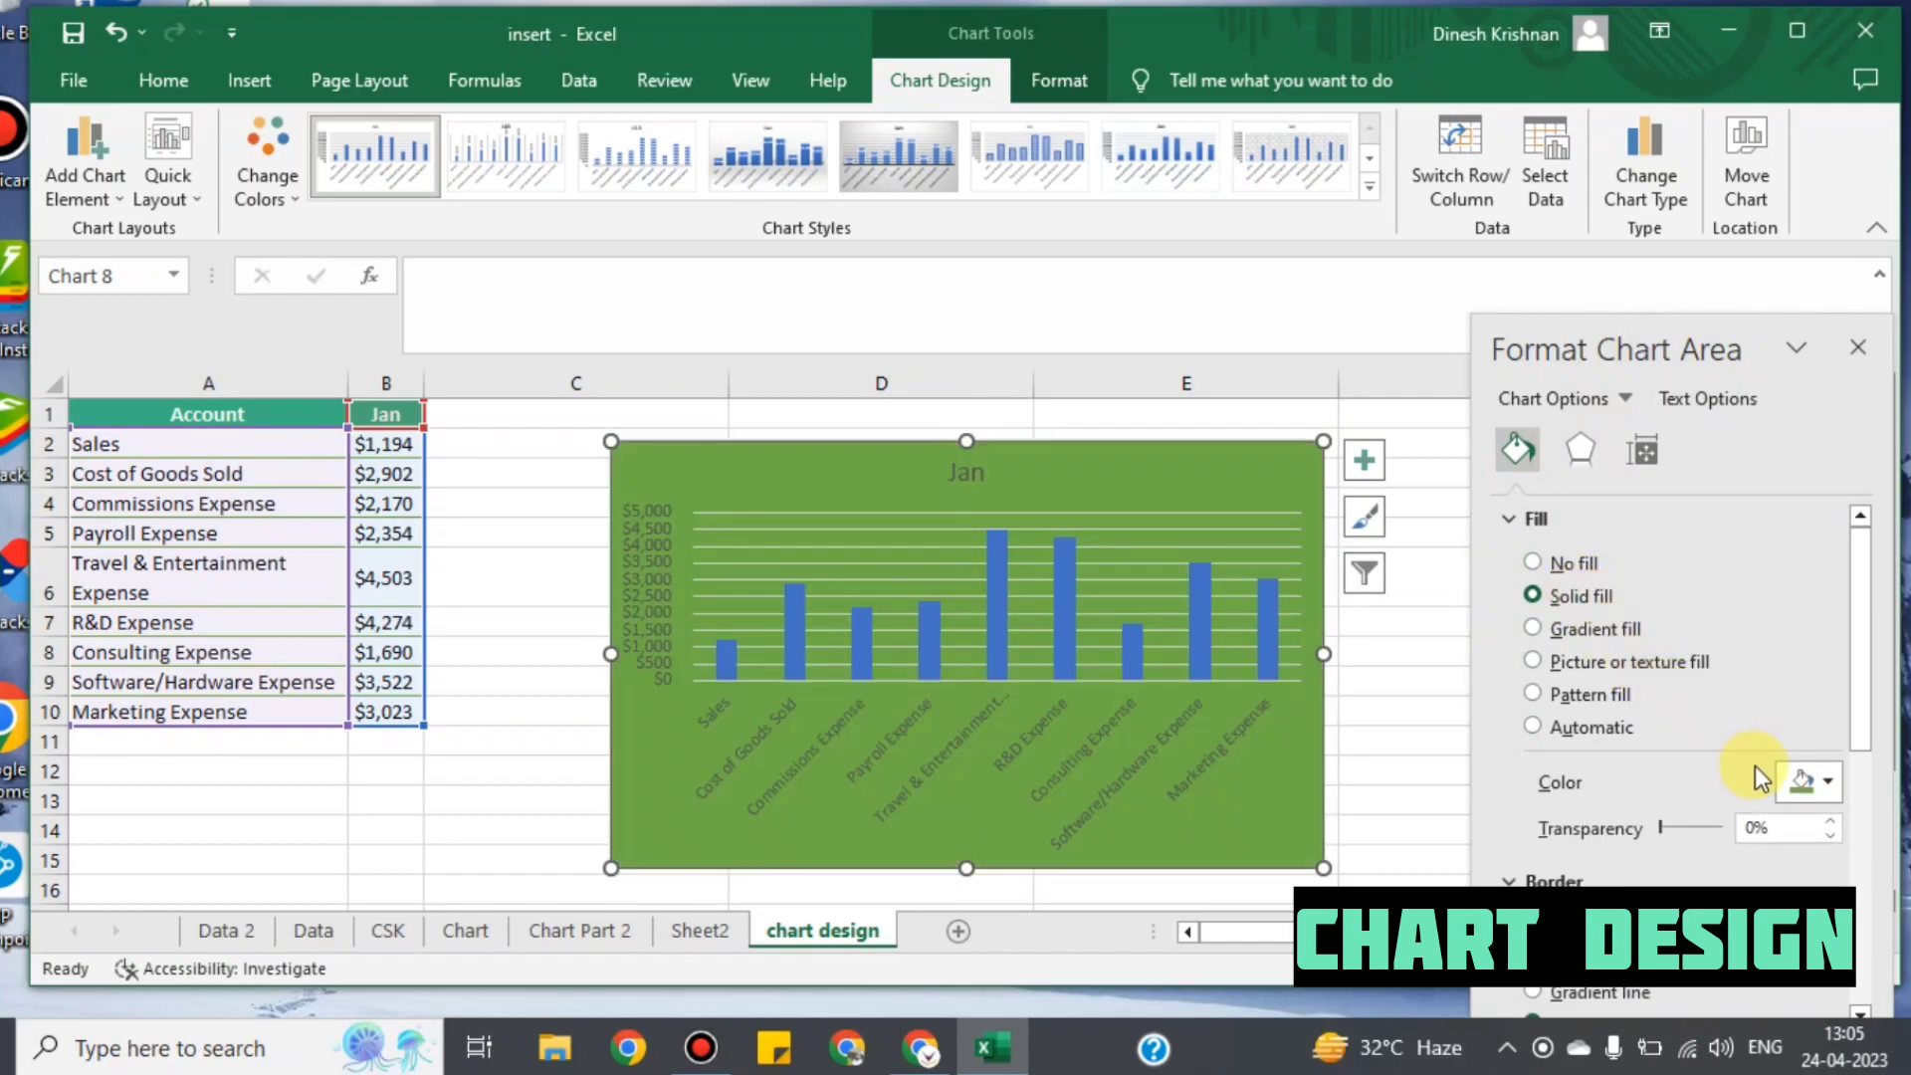
{"action": "left_click", "coordinate": [1828, 782]}
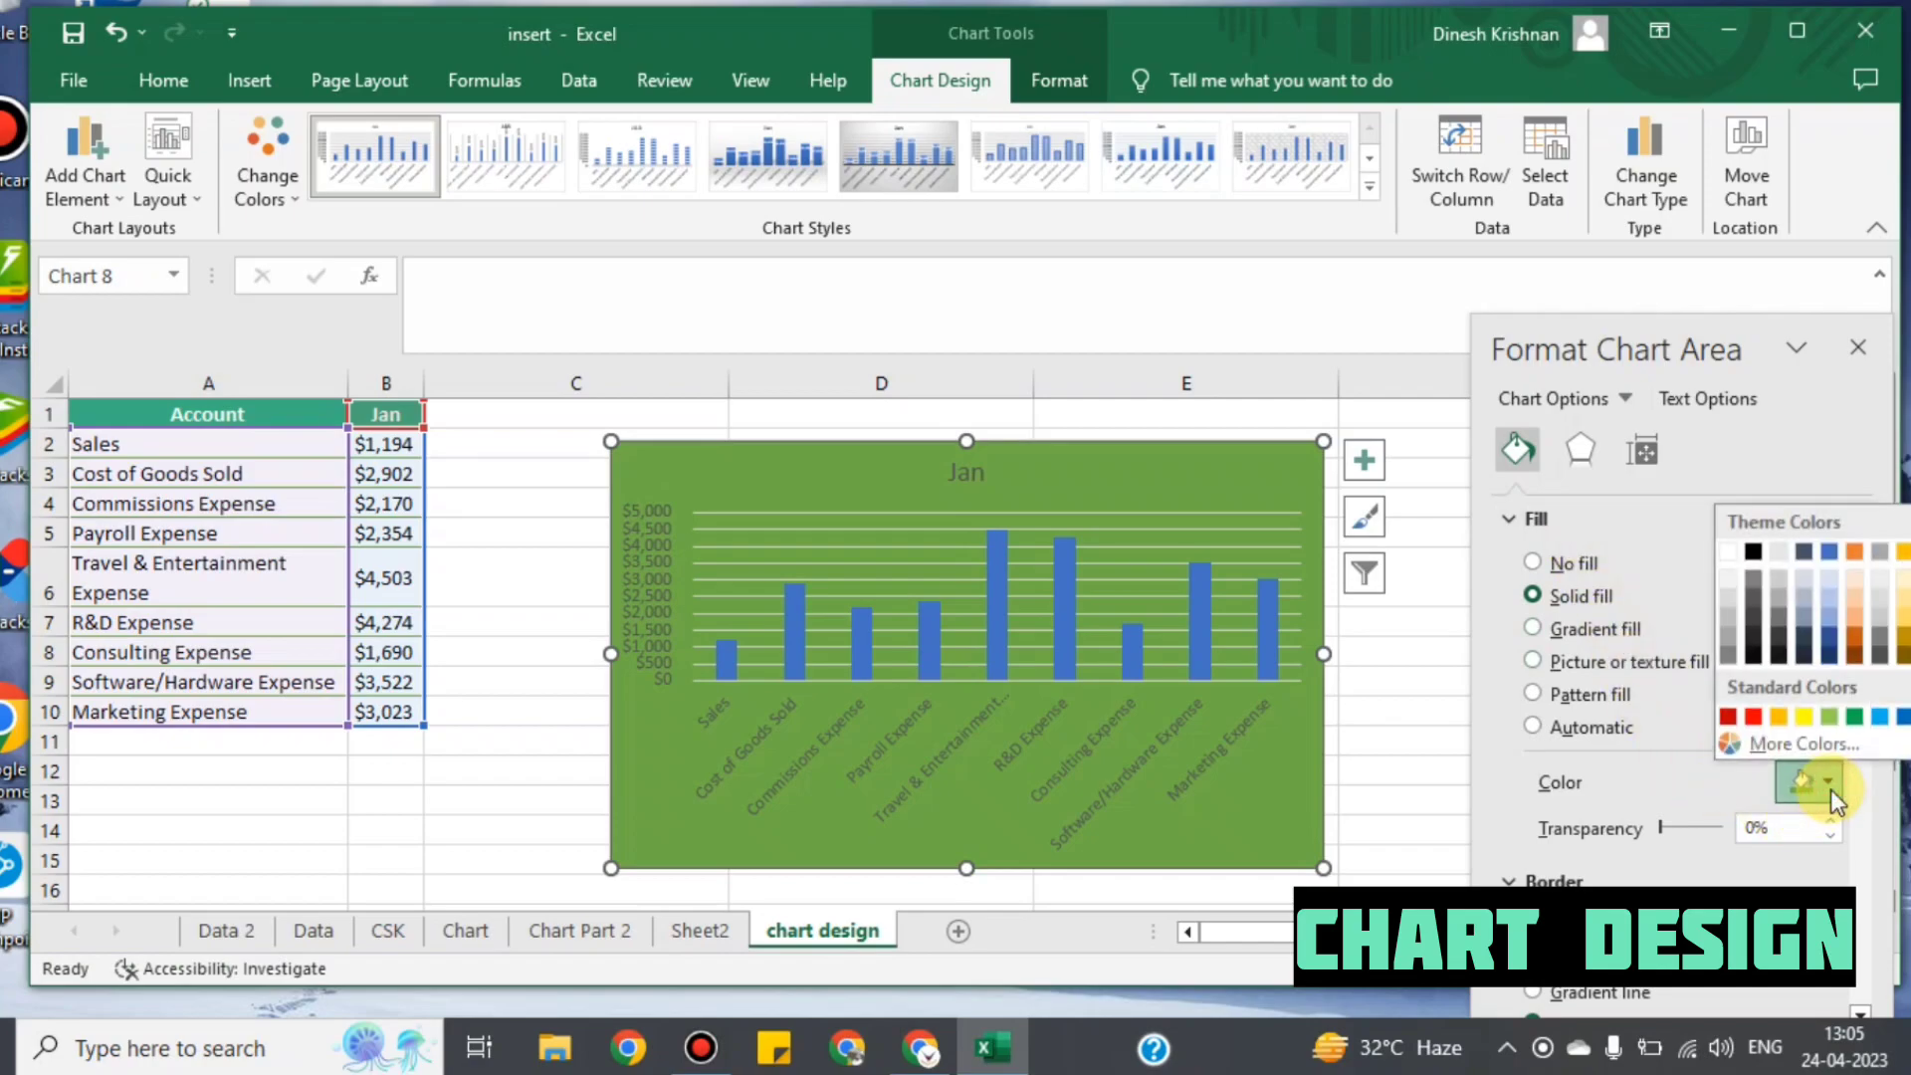
{"action": "left_click", "coordinate": [1830, 583]}
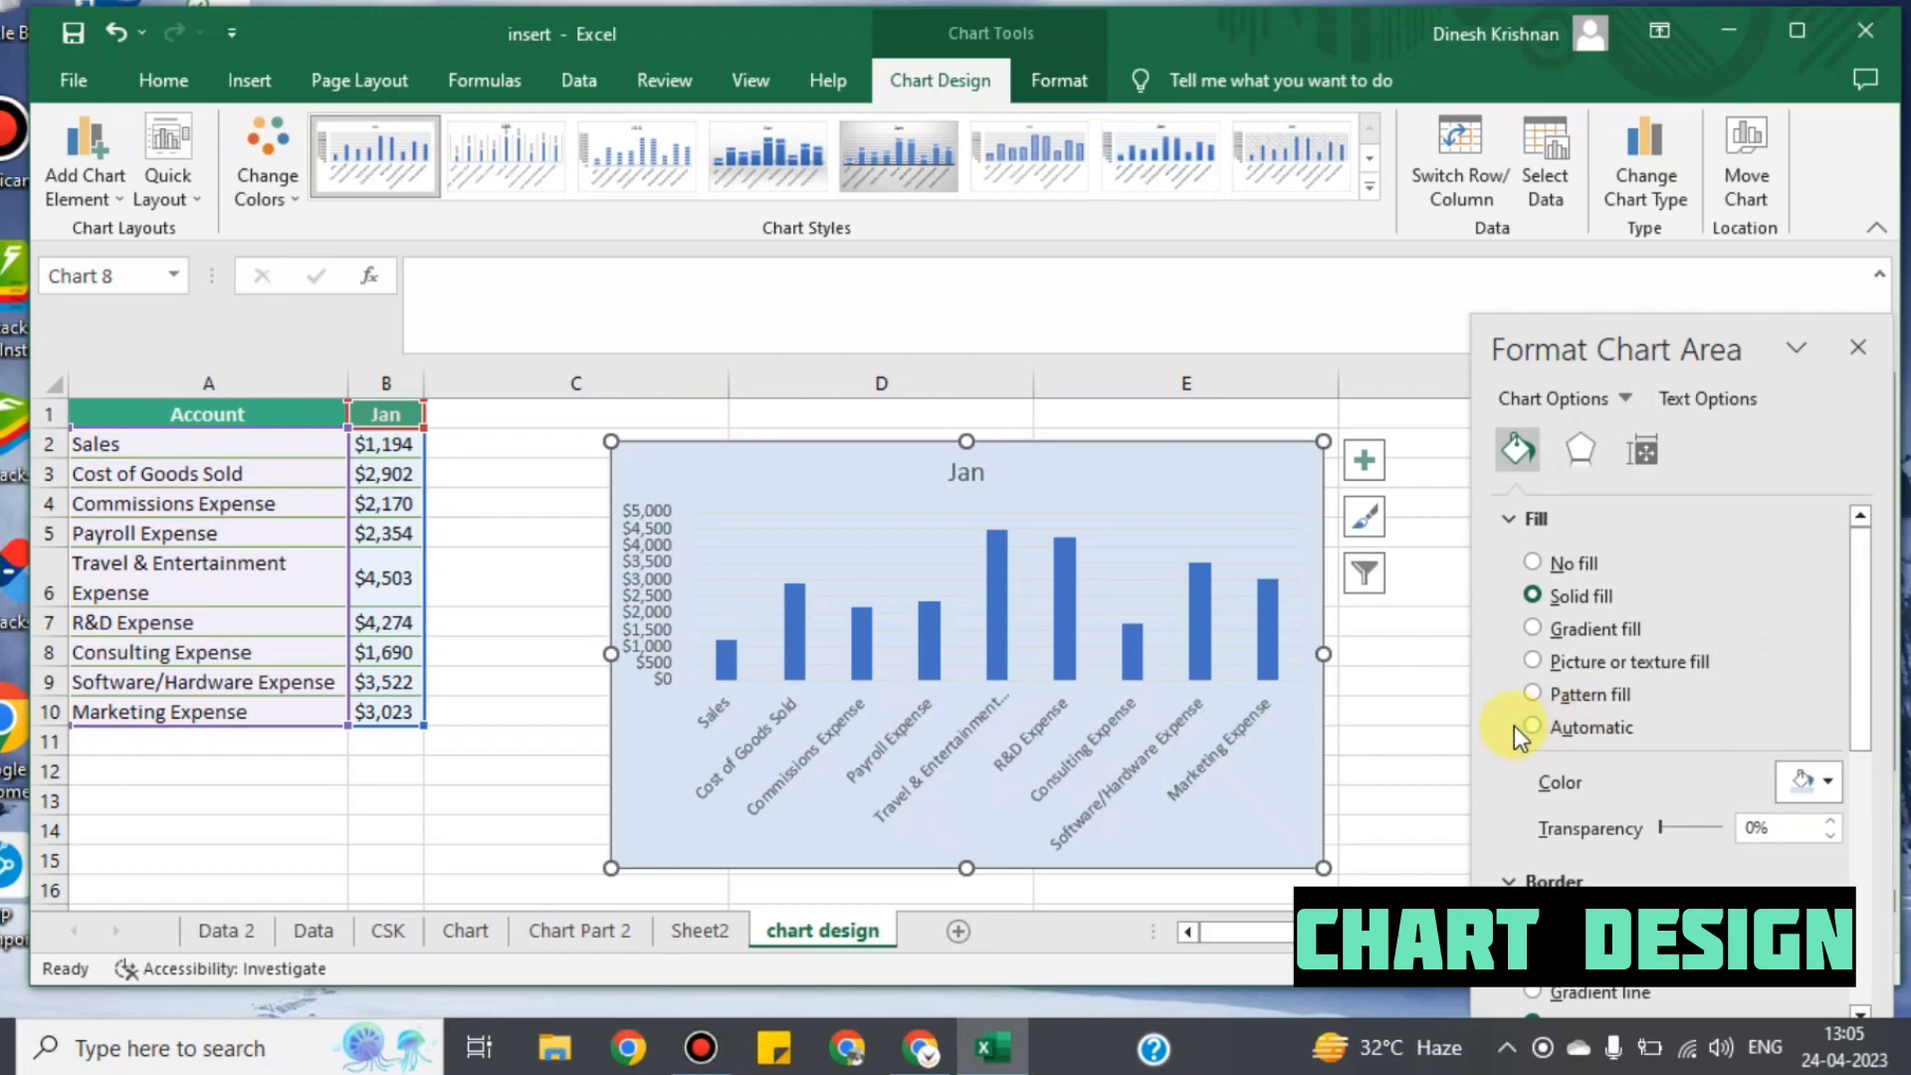
{"action": "left_click", "coordinate": [1590, 632]}
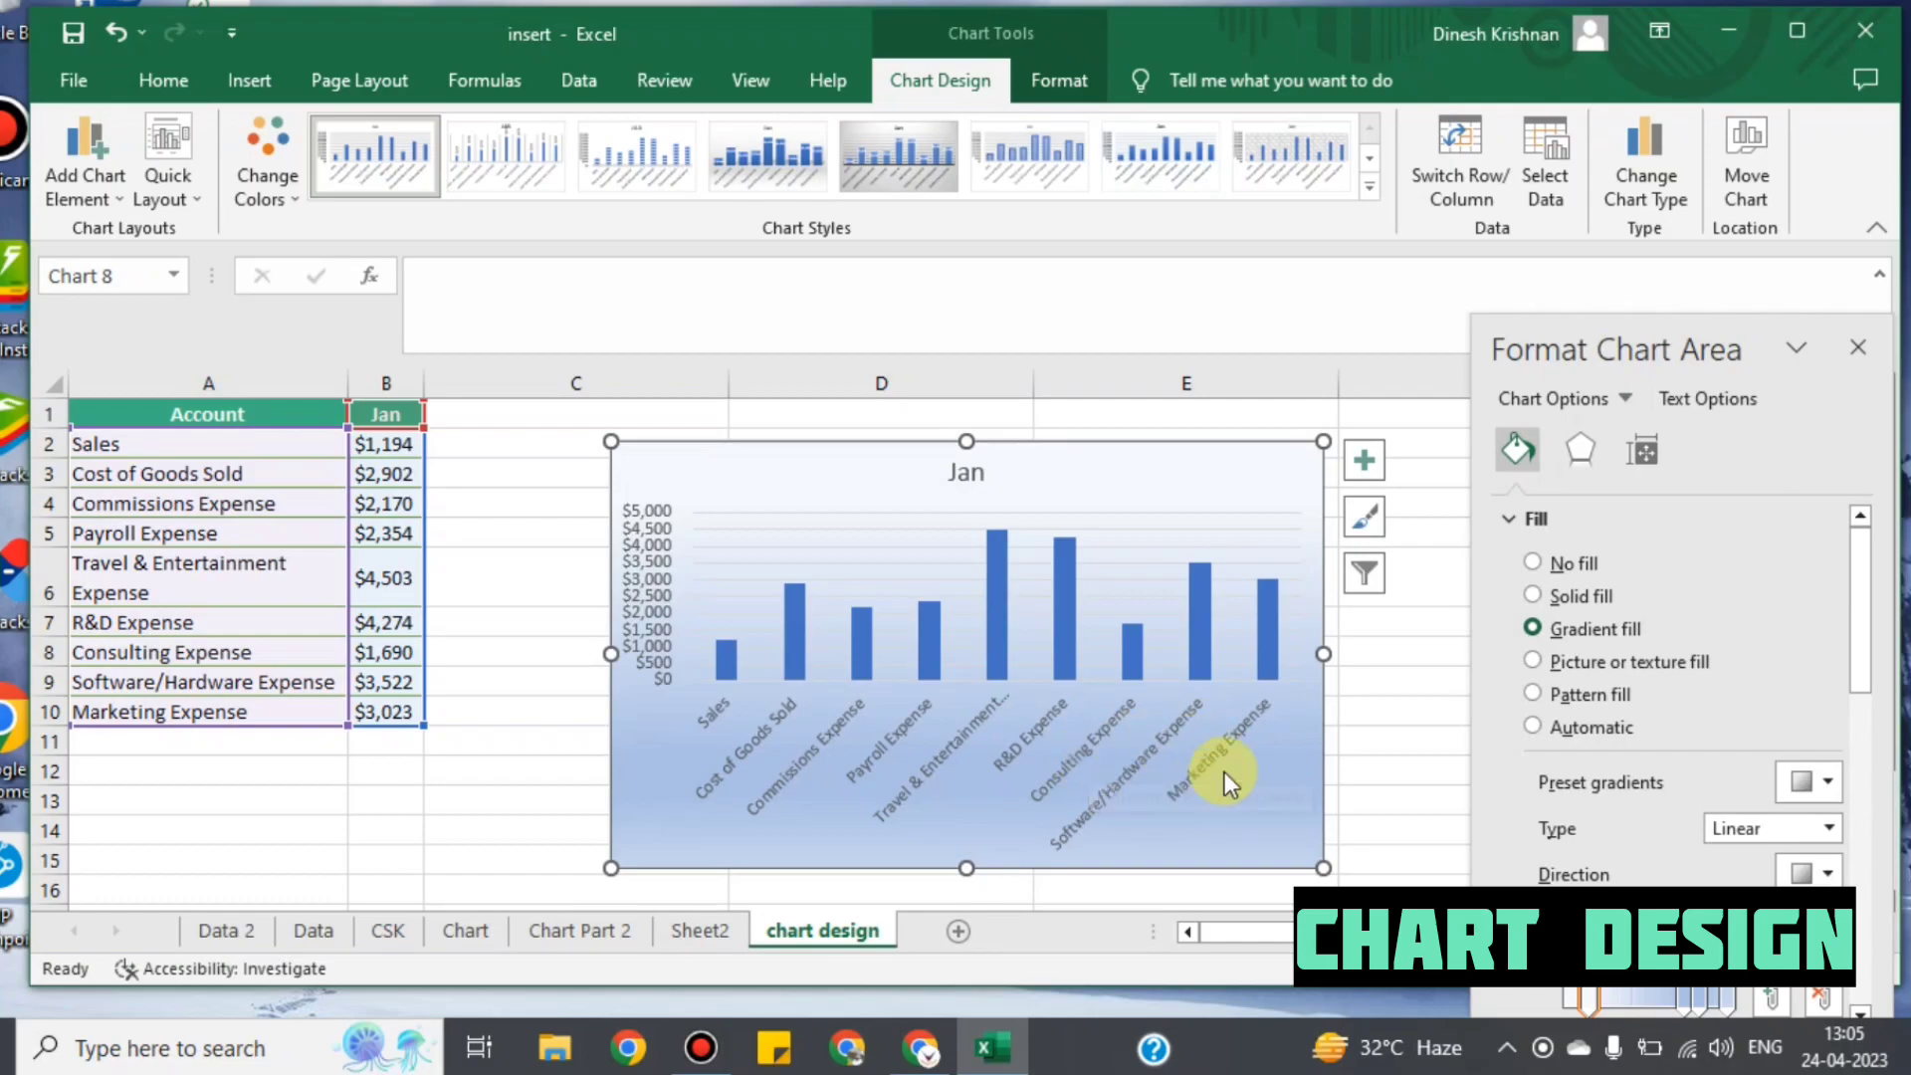
Step: Try the green marble, woven mat and white marble texture fills on the chart area
{"action": "left_click", "coordinate": [1598, 662]}
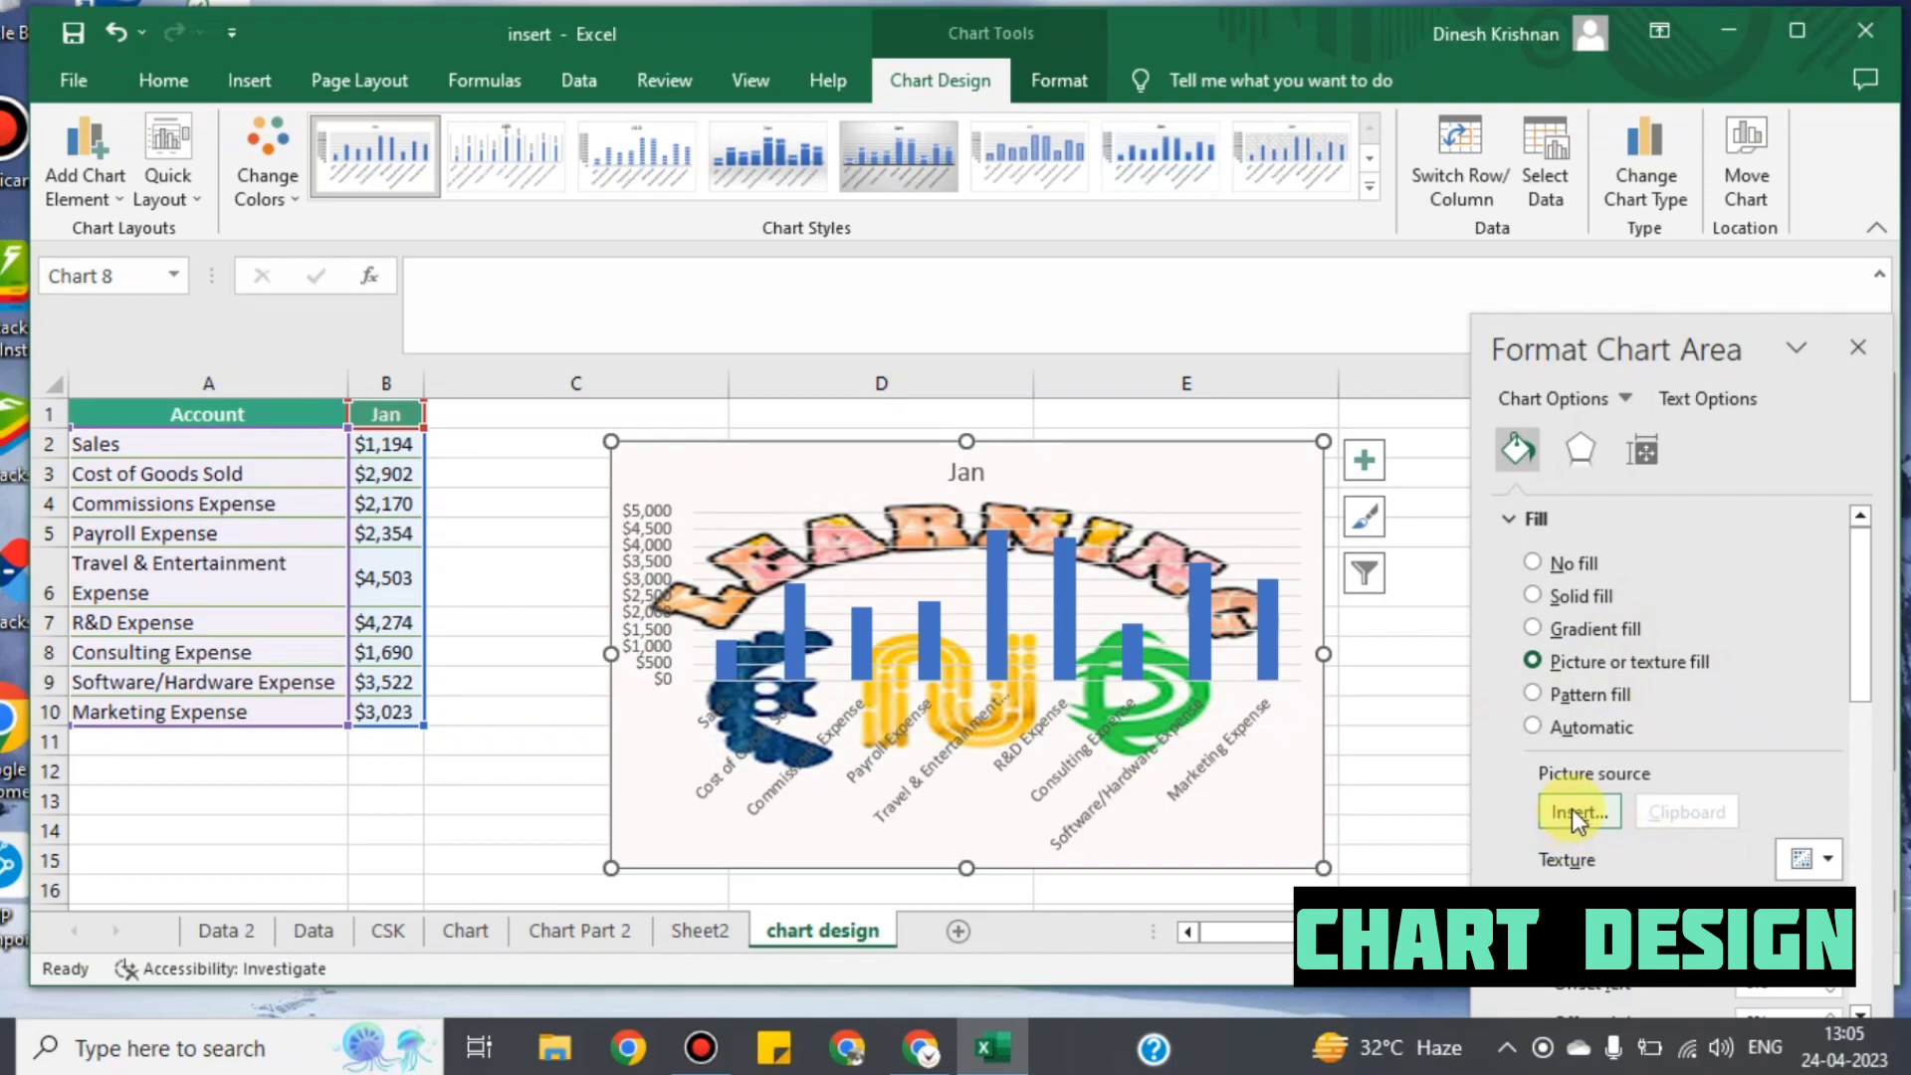
{"action": "left_click", "coordinate": [1825, 862]}
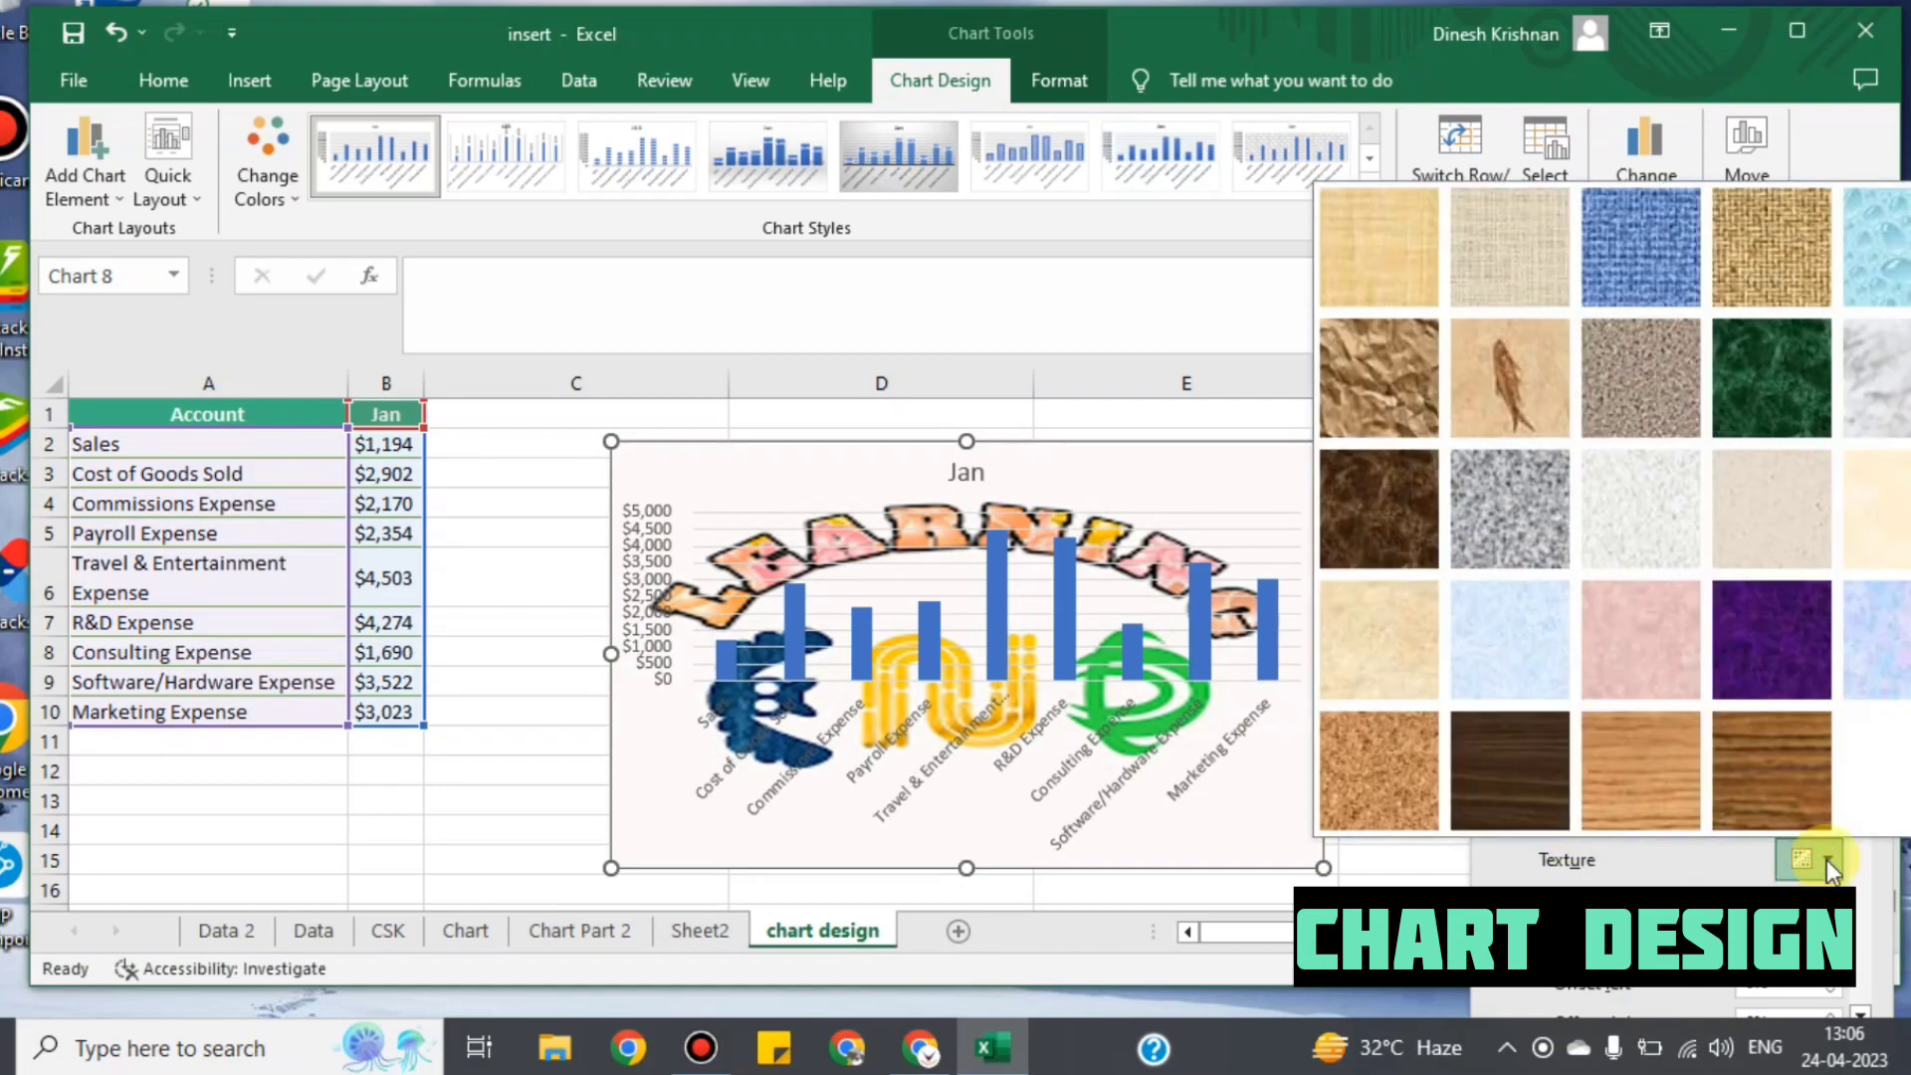
{"action": "left_click", "coordinate": [1751, 408]}
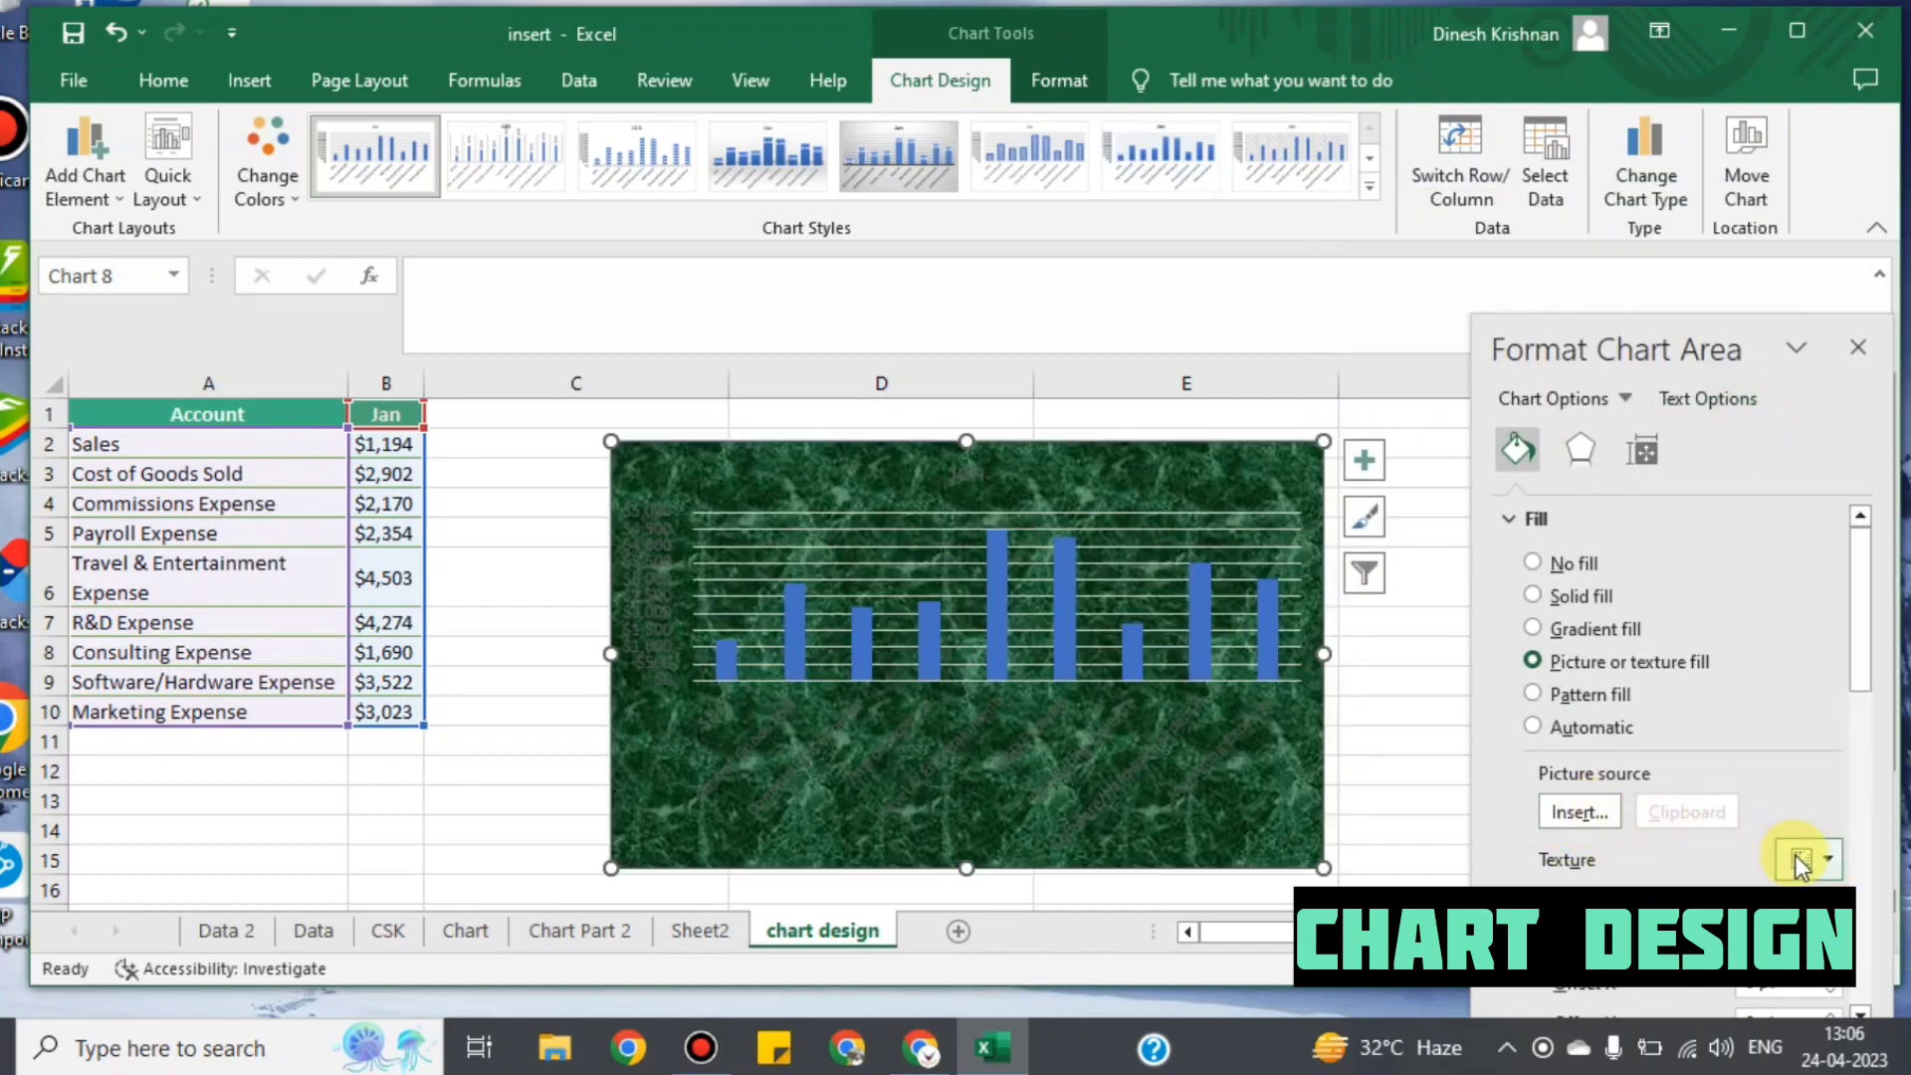
{"action": "left_click", "coordinate": [1831, 858]}
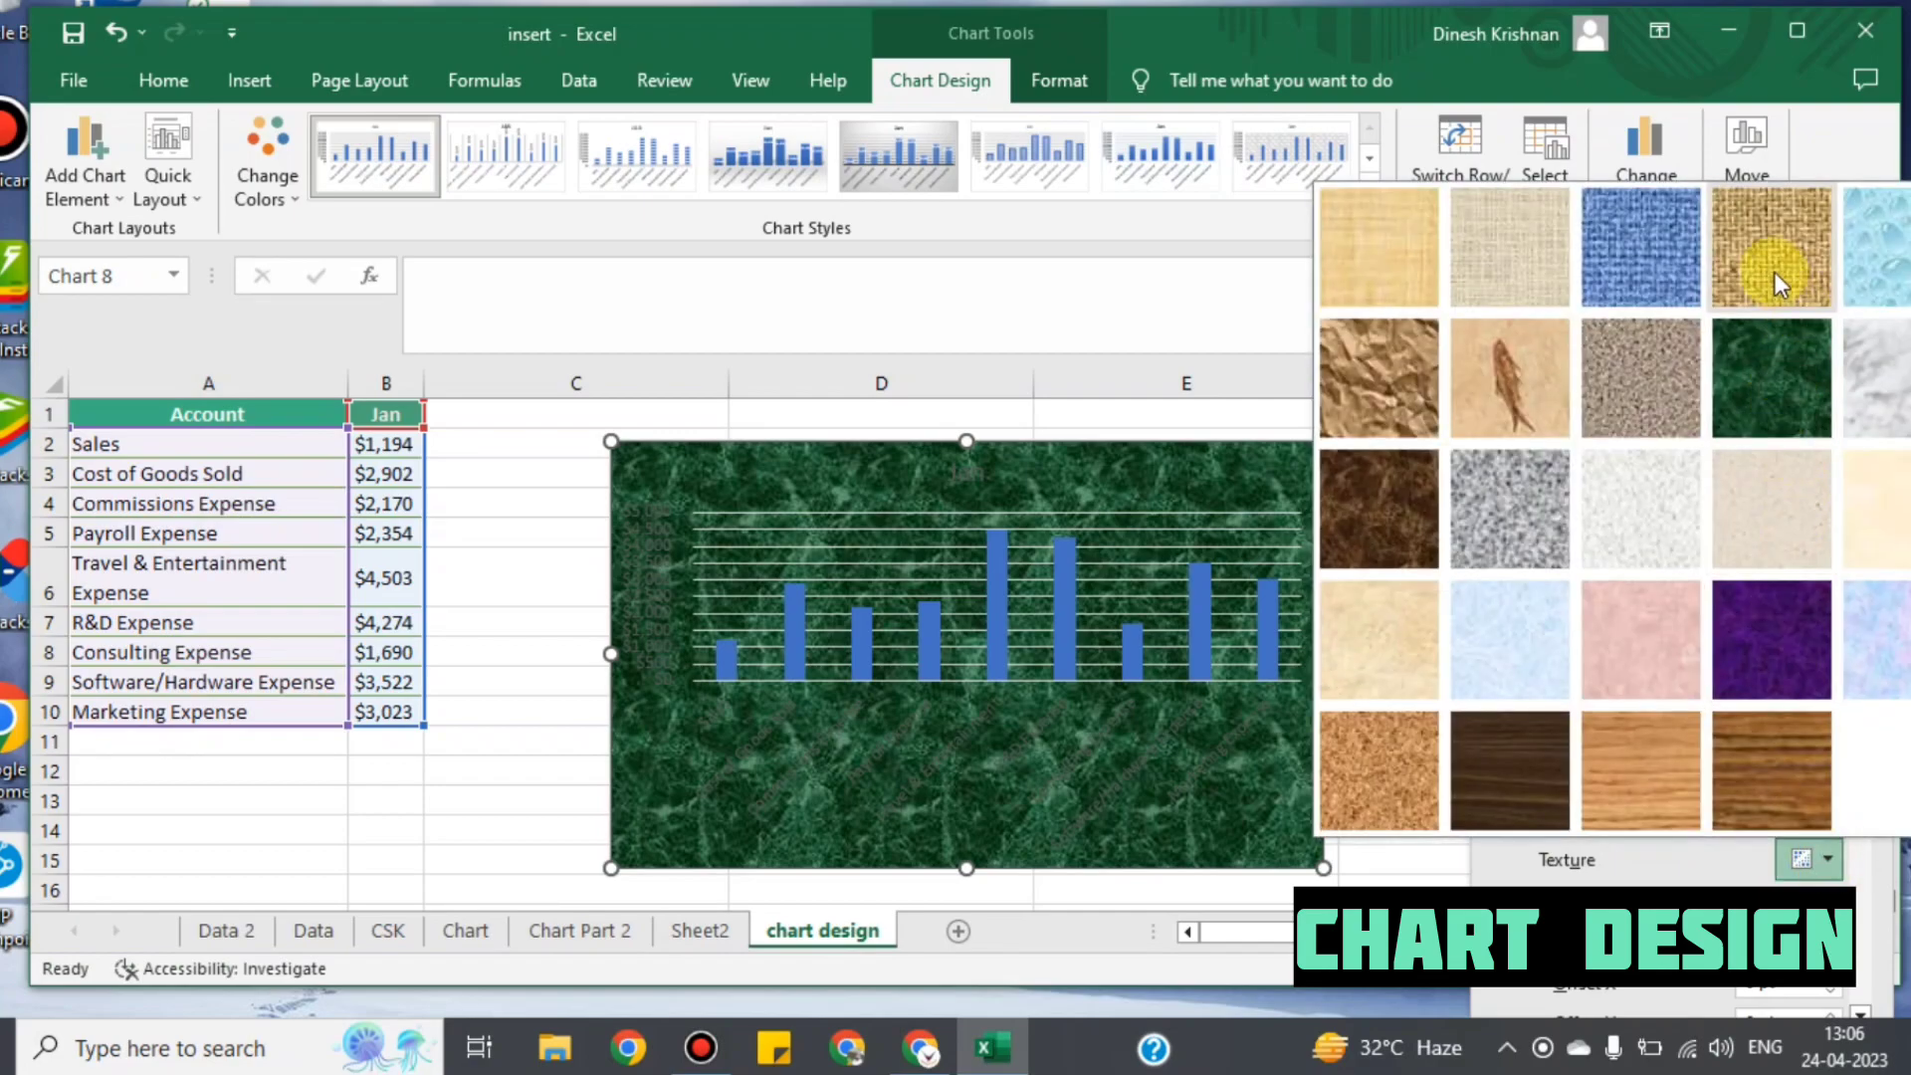
{"action": "left_click", "coordinate": [1775, 277]}
{"action": "left_click", "coordinate": [1831, 853]}
{"action": "left_click", "coordinate": [1825, 382]}
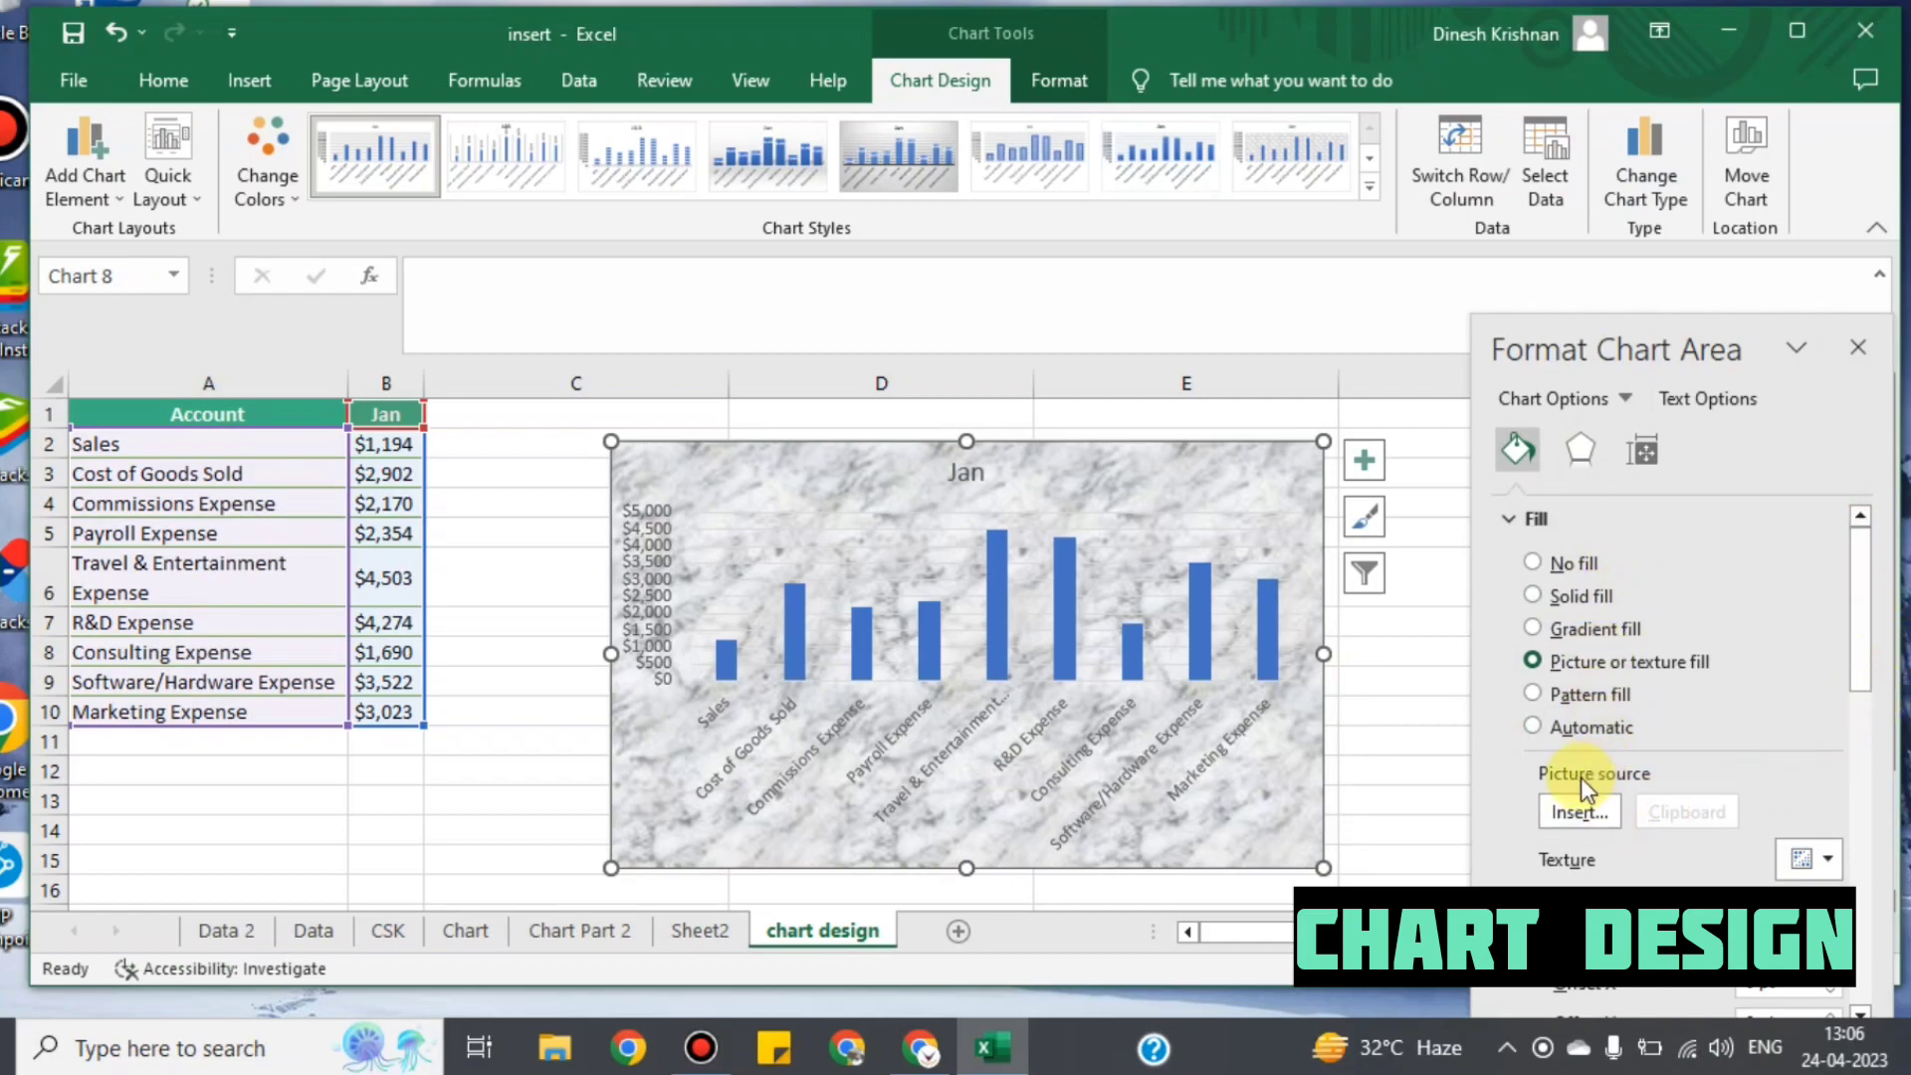
Step: Fill the chart area with the picture CSKMLOGO from the IMAGE folder
{"action": "left_click", "coordinate": [1579, 814]}
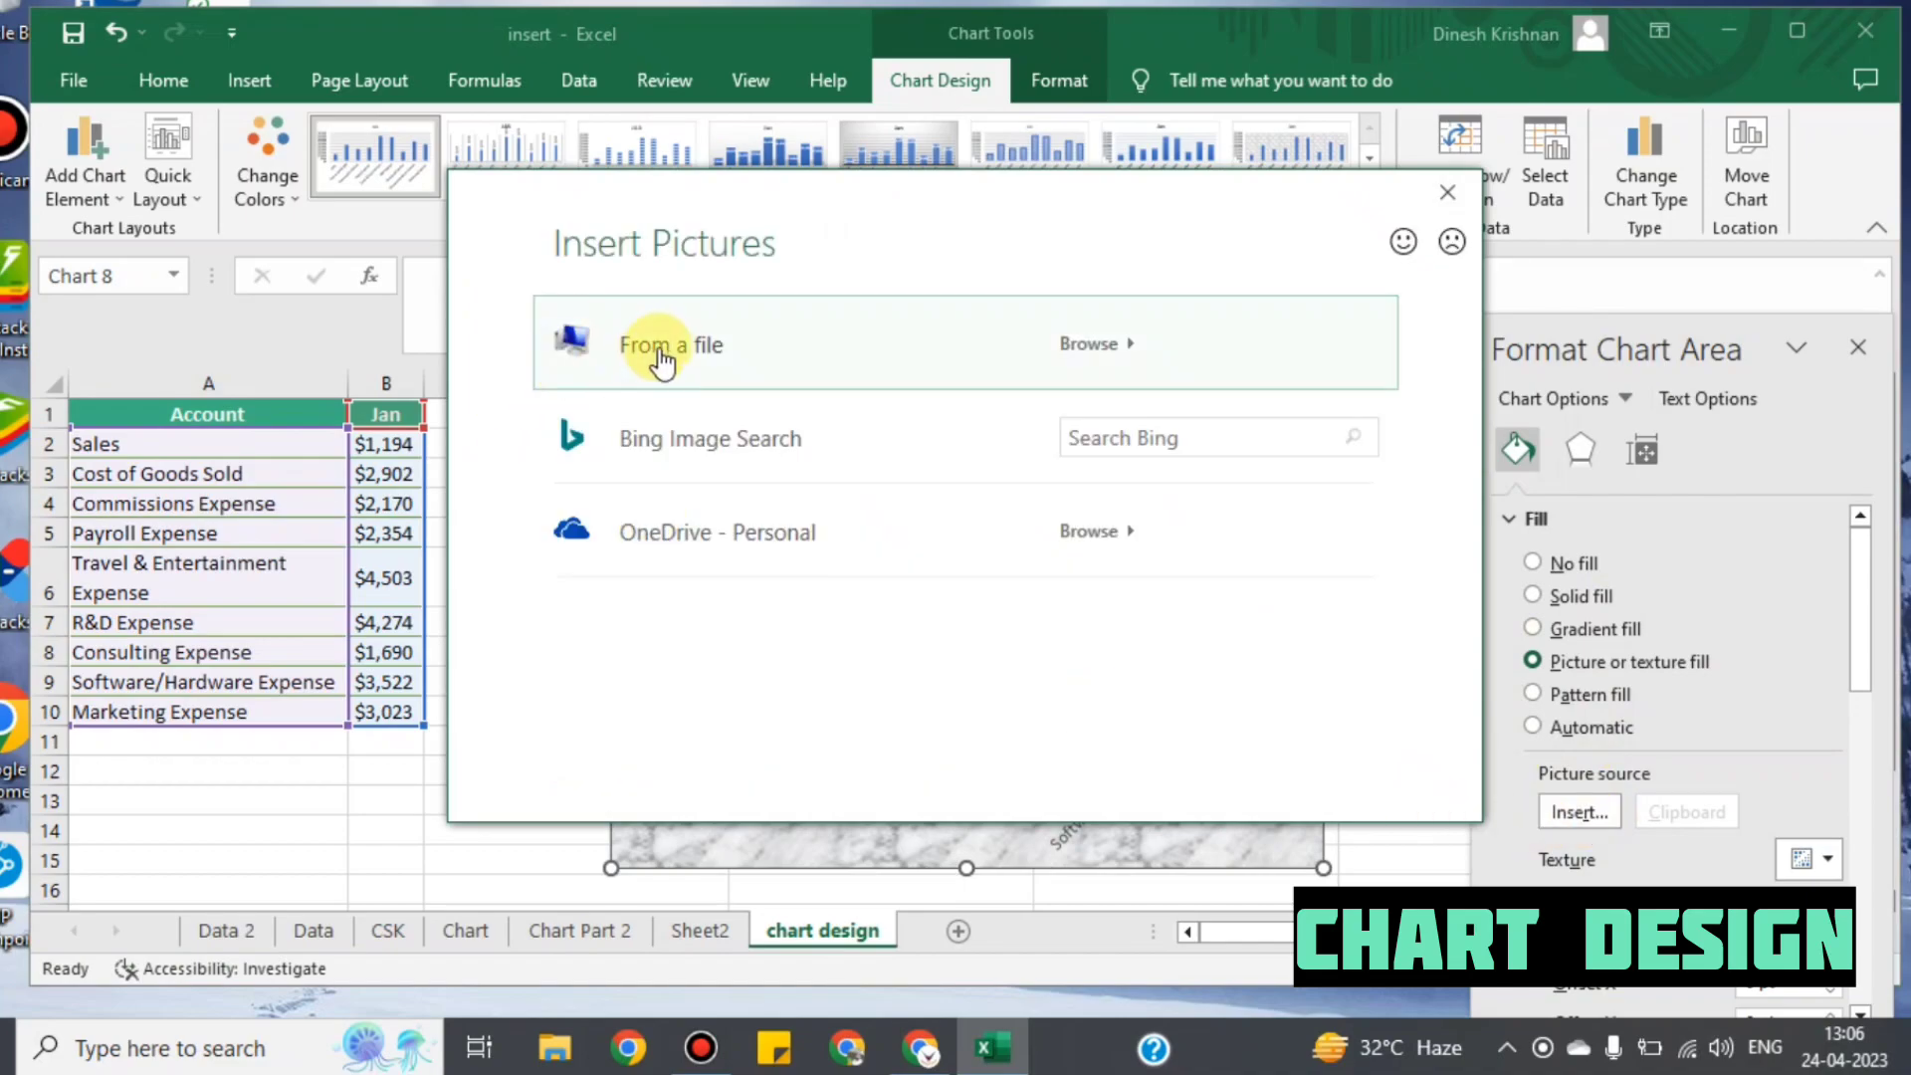
{"action": "left_click", "coordinate": [663, 349]}
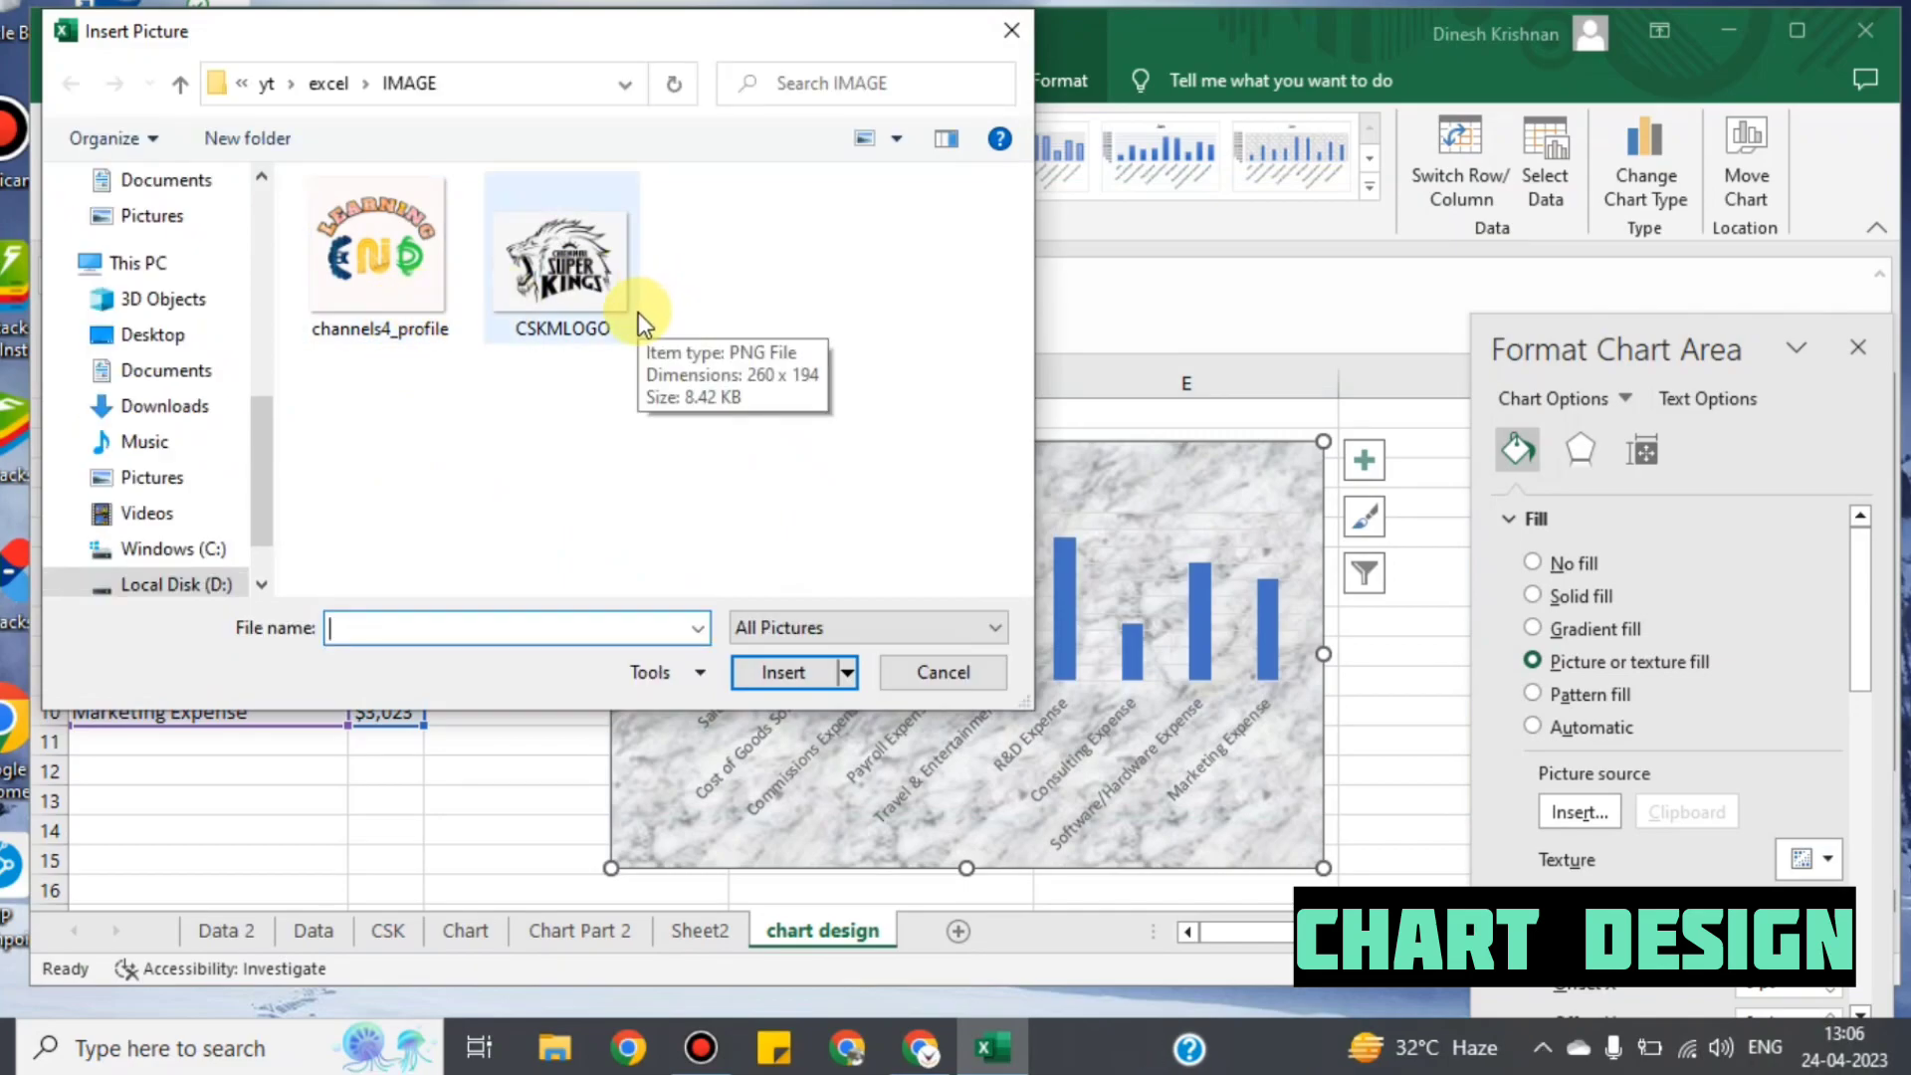
{"action": "left_click", "coordinate": [581, 260]}
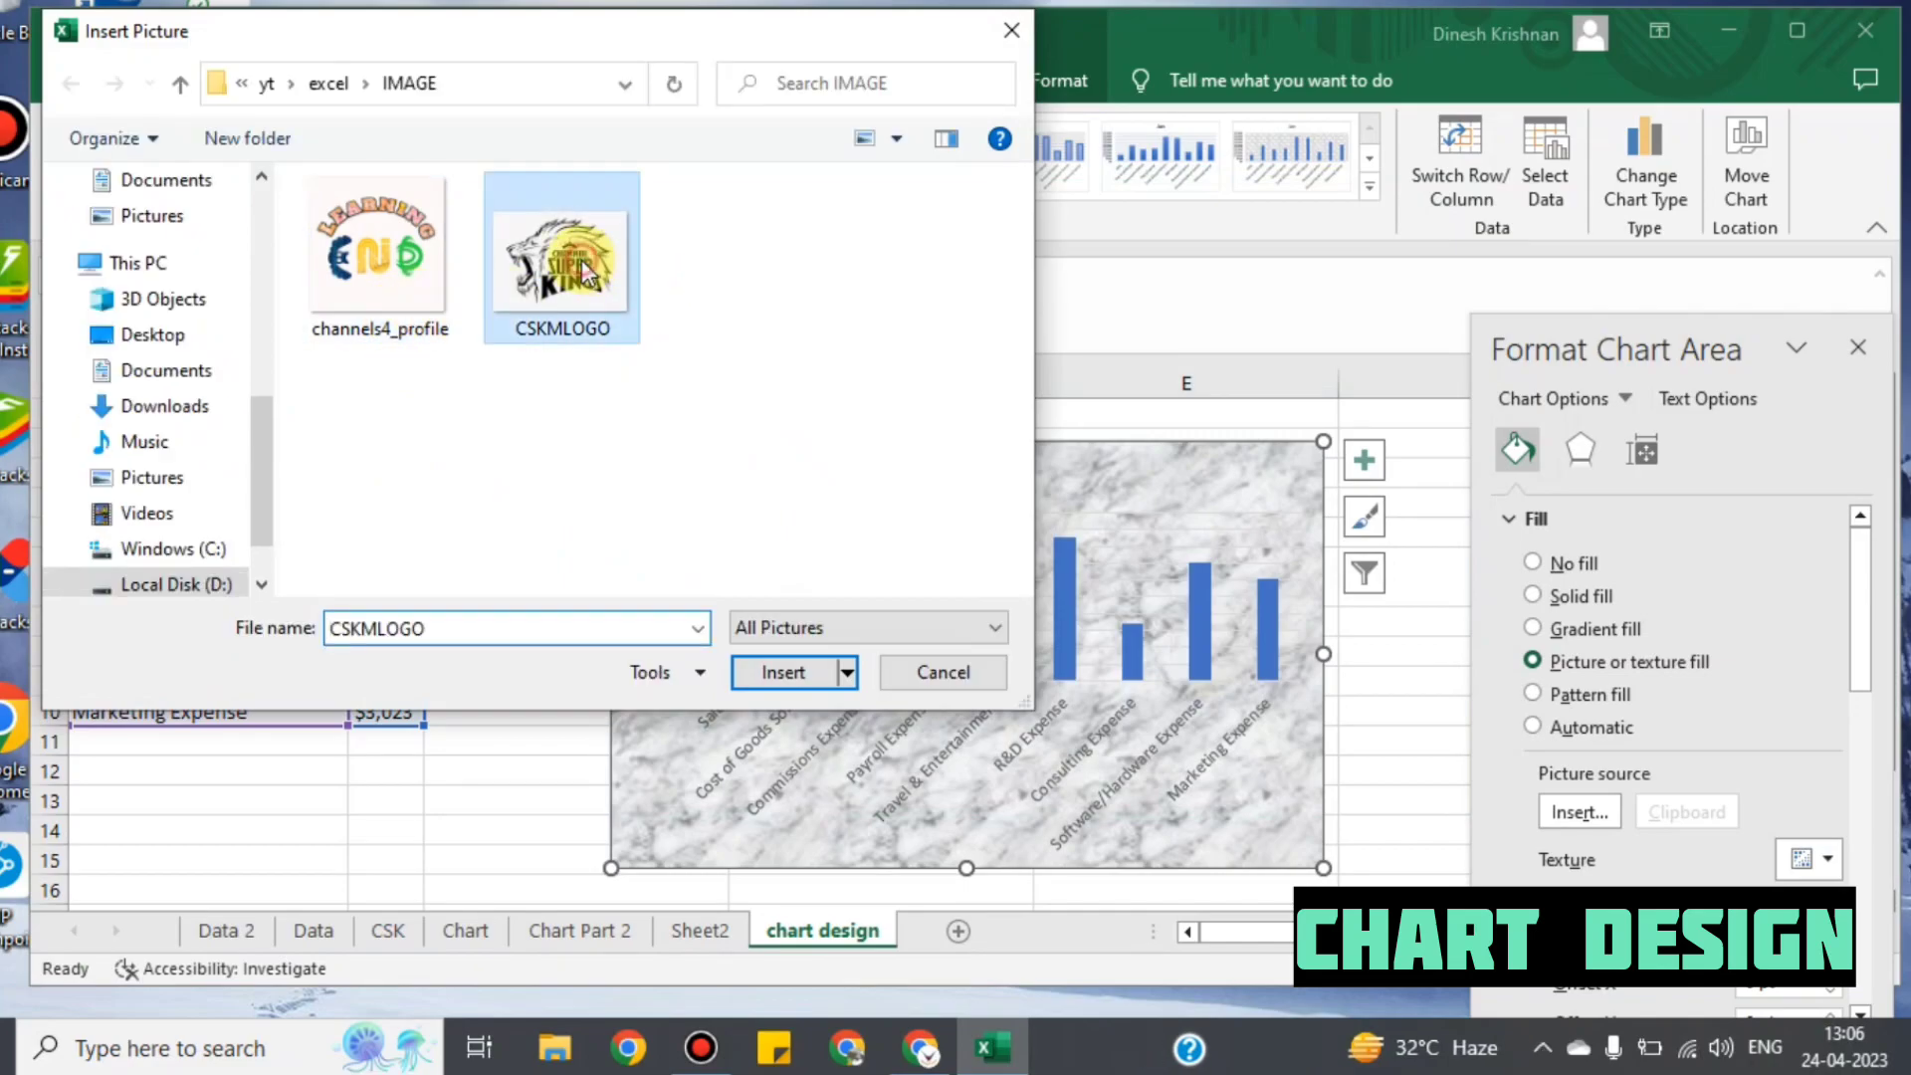
{"action": "left_click", "coordinate": [785, 674]}
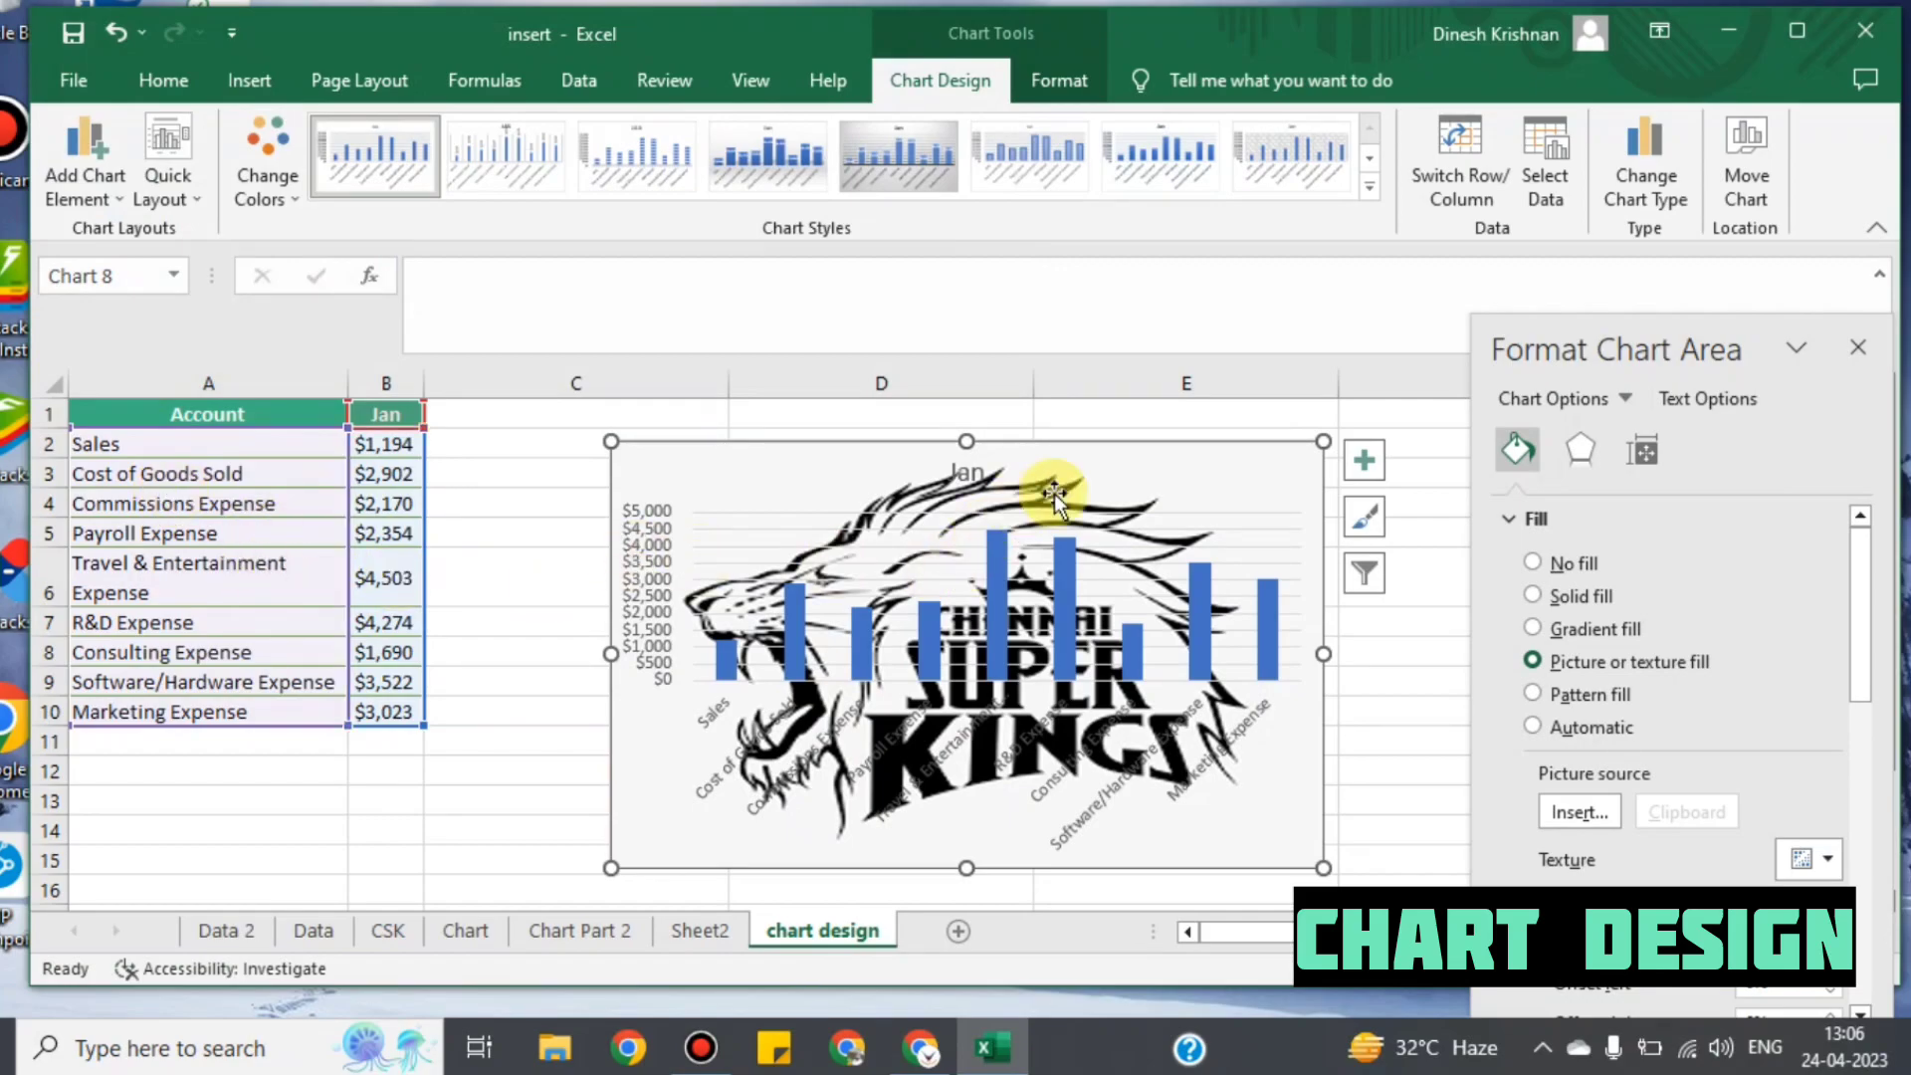
Step: Try diagonal and horizontal stripe pattern fills on the chart area, and restore its automatic fill
{"action": "left_click", "coordinate": [1581, 594]}
{"action": "left_click", "coordinate": [1610, 663]}
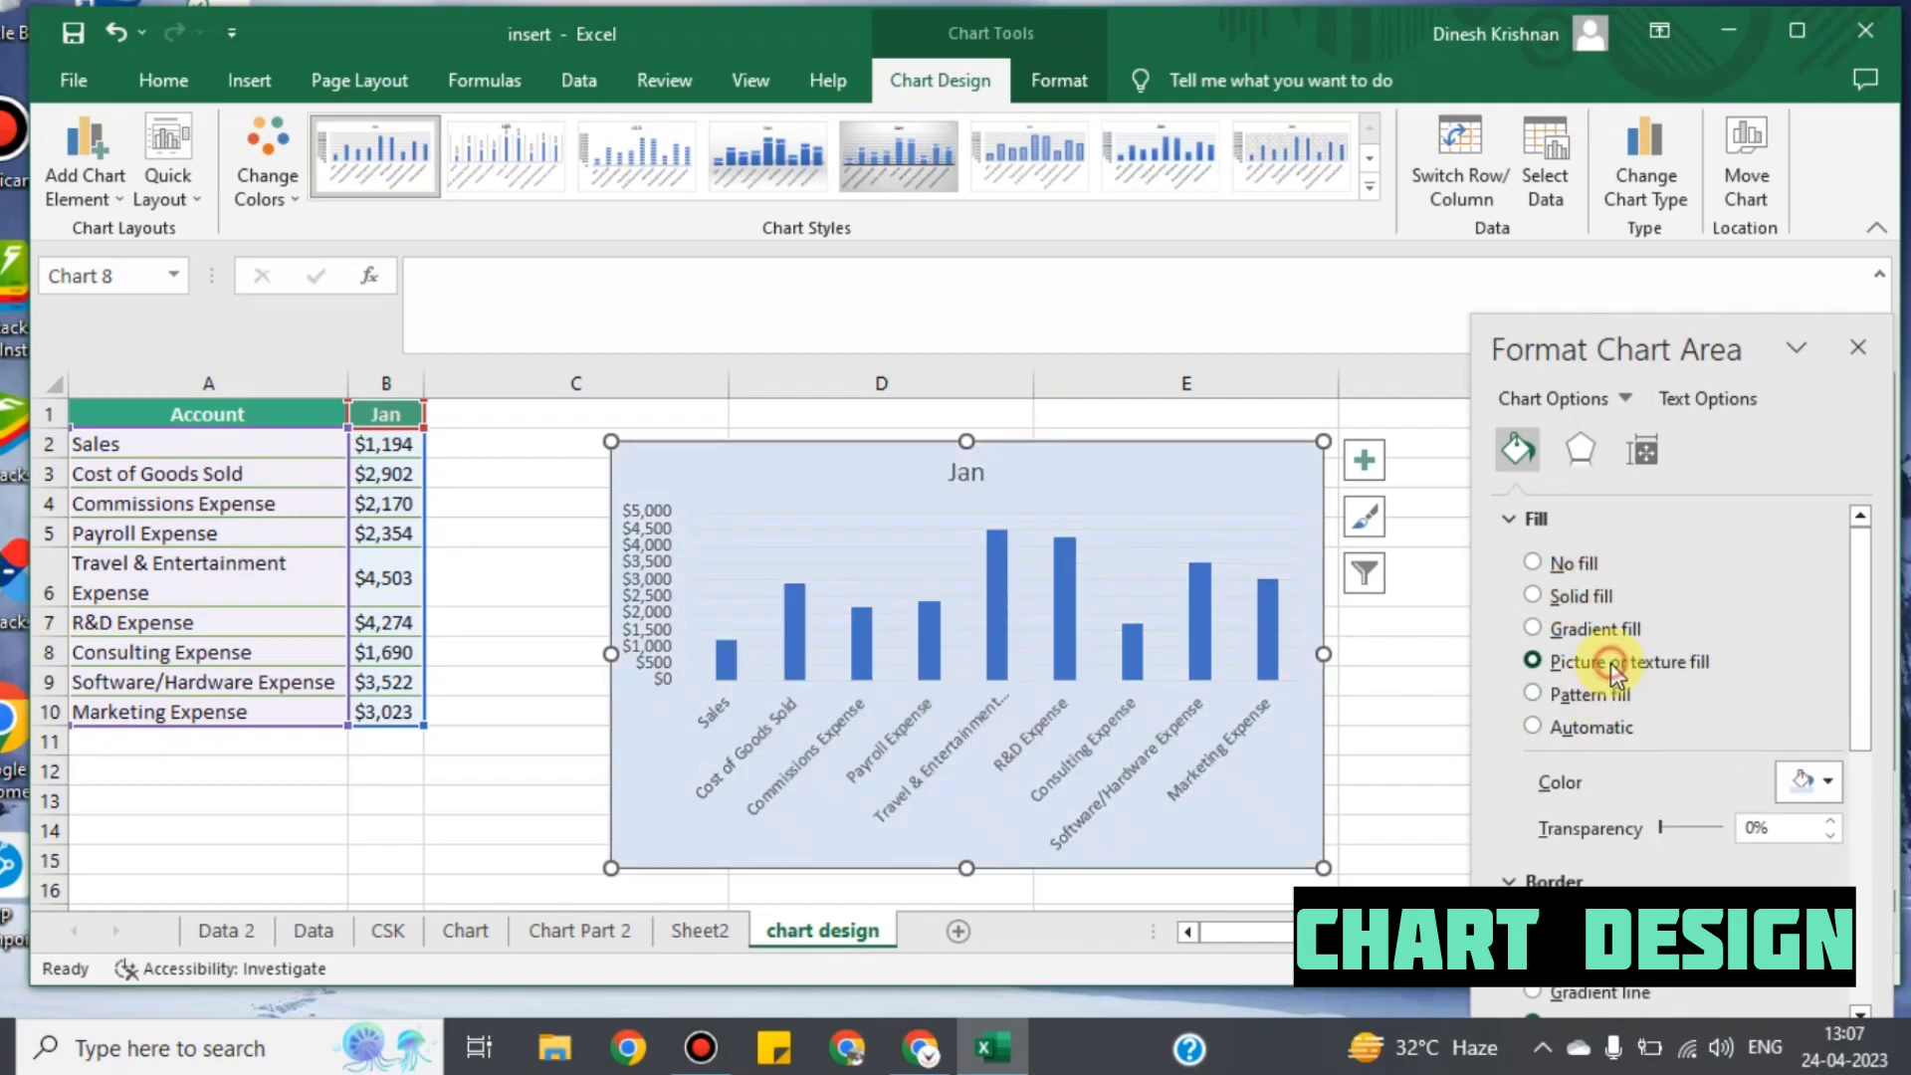
{"action": "left_click", "coordinate": [1609, 694]}
{"action": "scroll", "coordinate": [1540, 778], "scroll_direction": "down", "scroll_amount": 2}
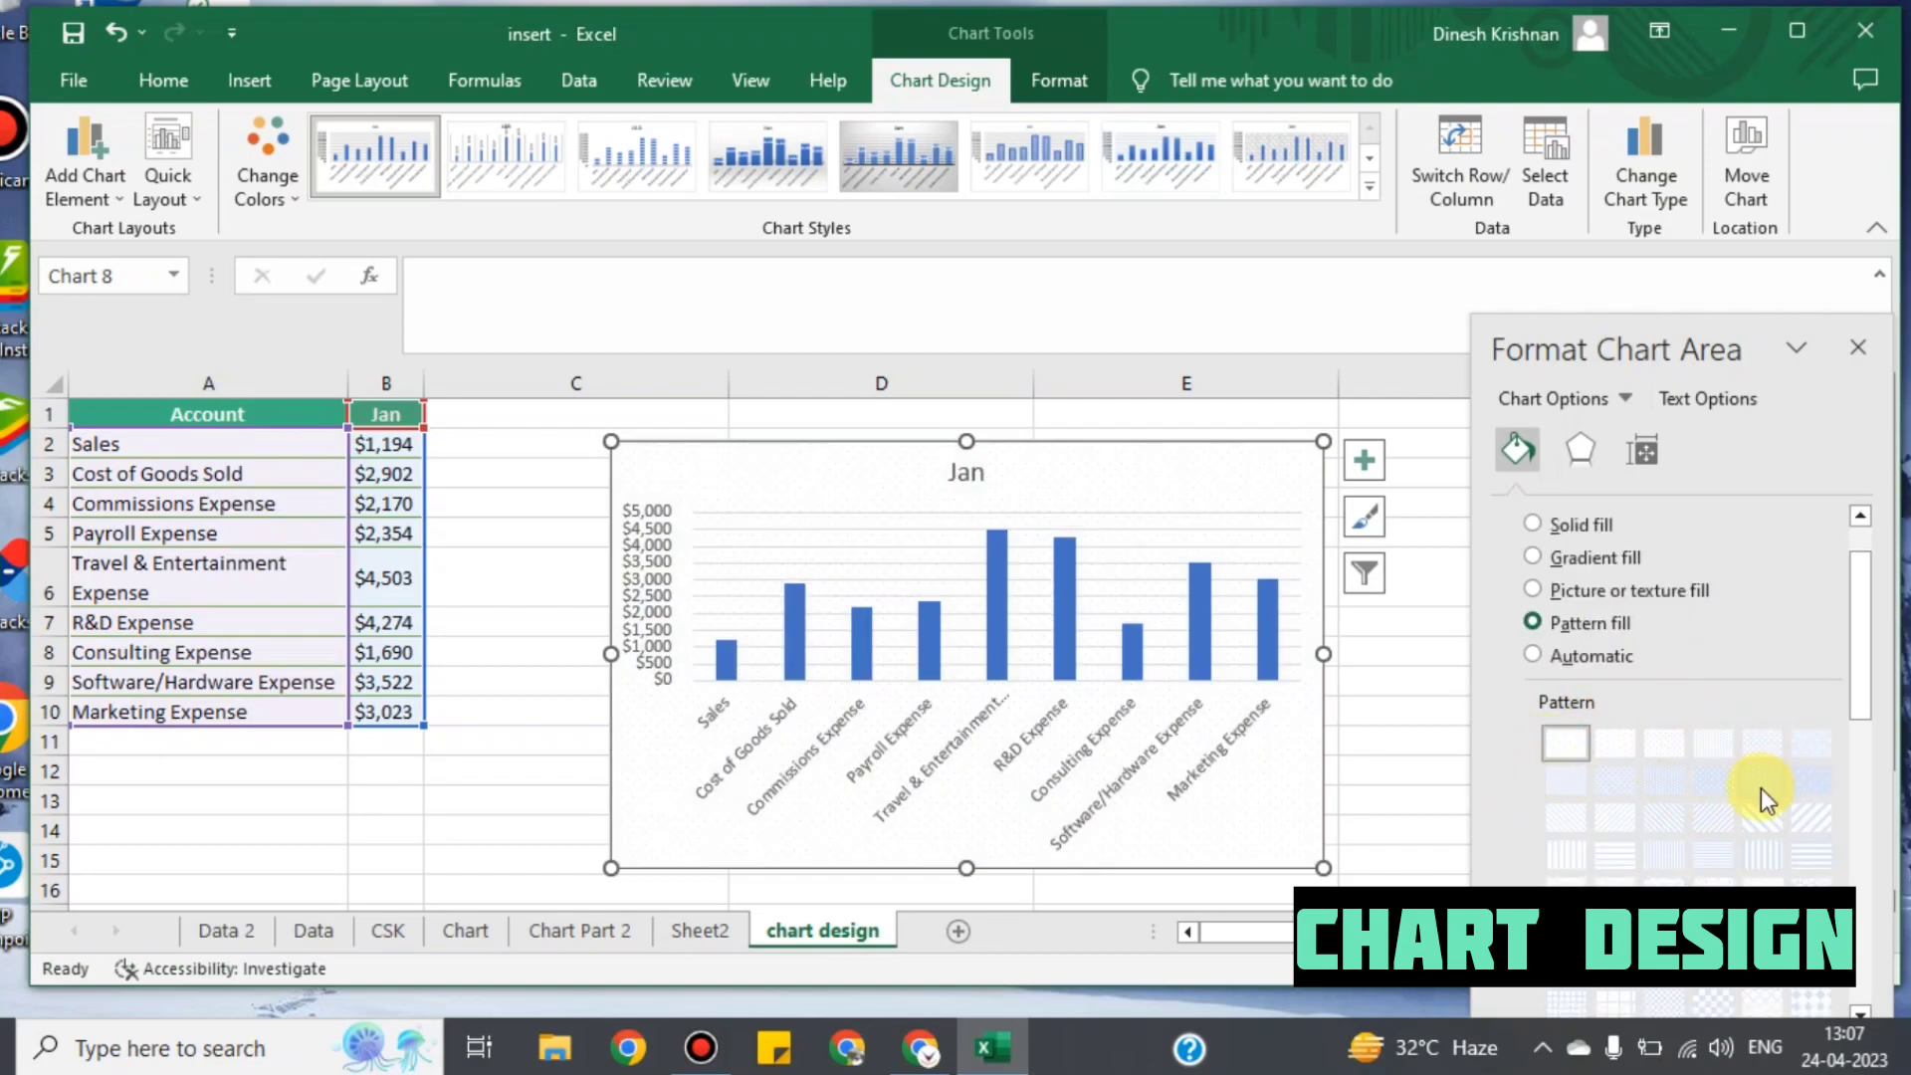
{"action": "left_click", "coordinate": [1767, 818]}
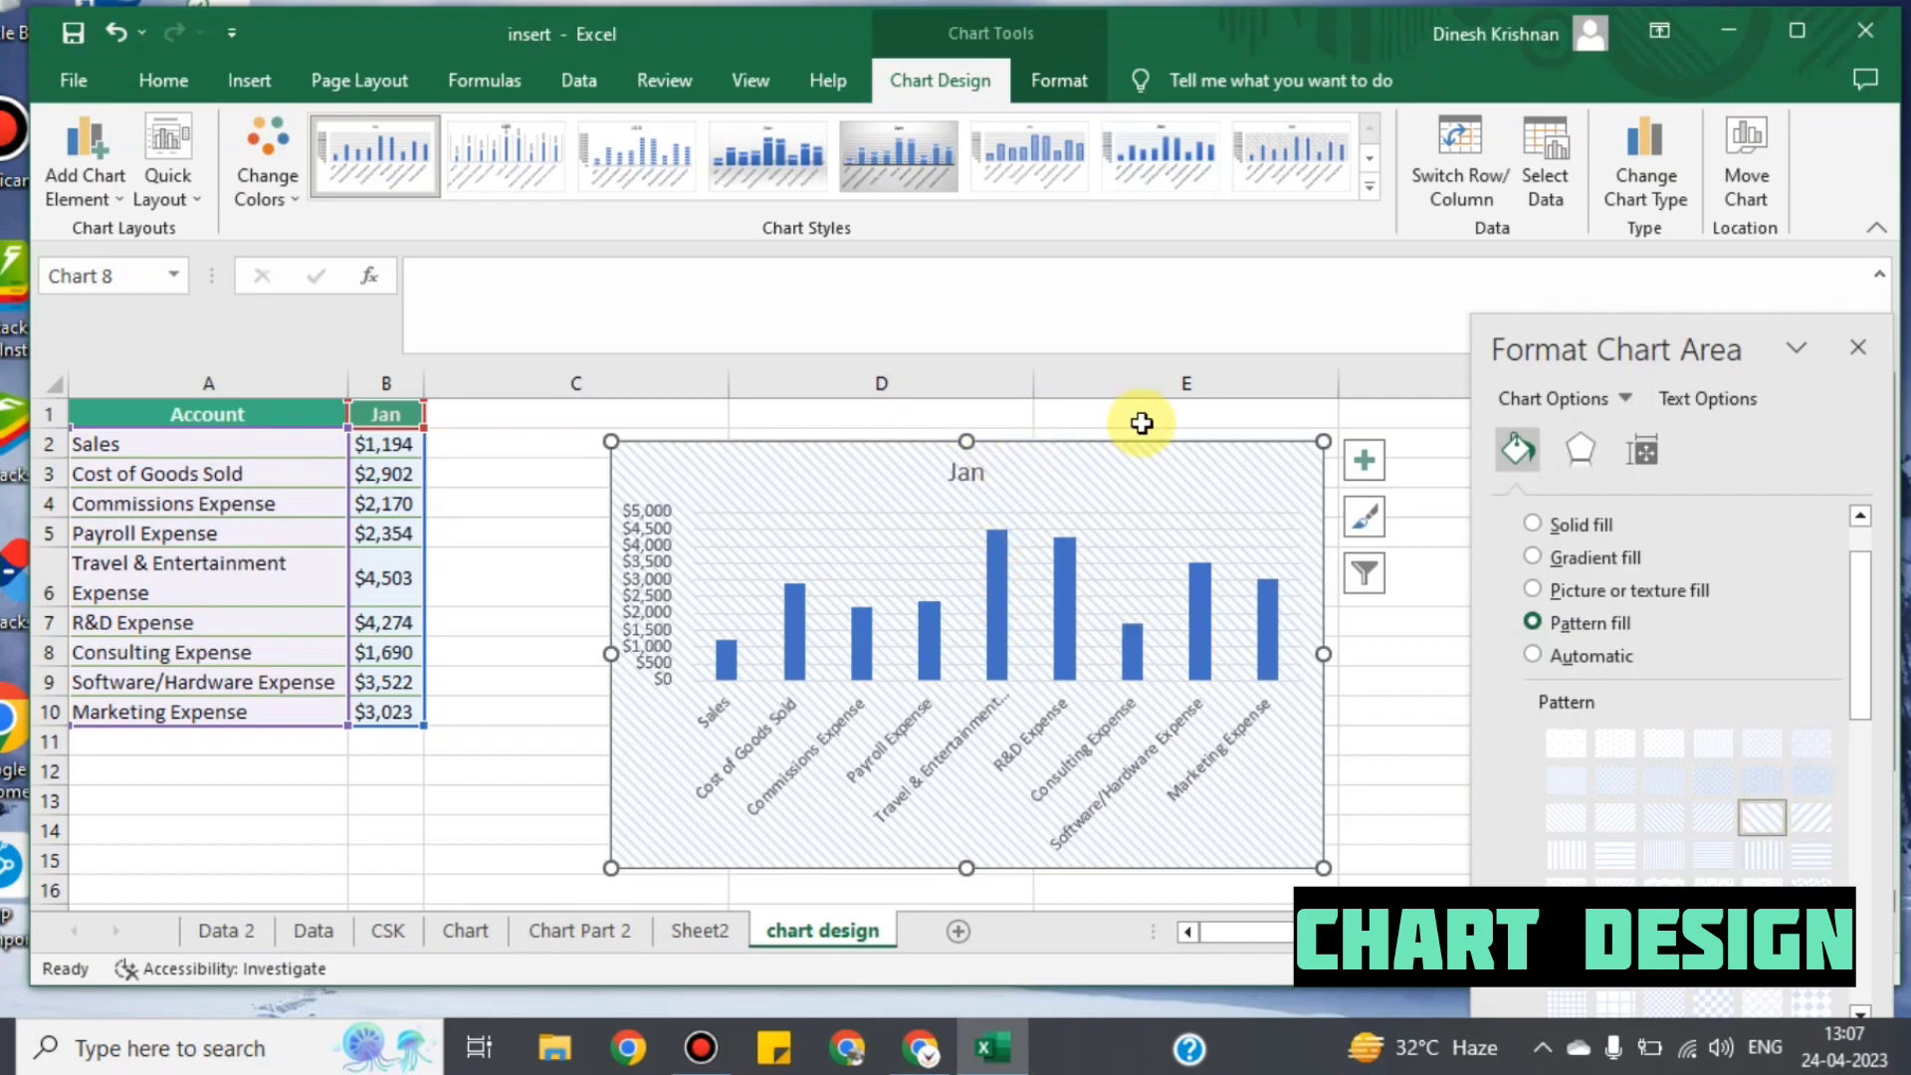
{"action": "left_click", "coordinate": [1813, 820]}
{"action": "left_click", "coordinate": [1812, 855]}
{"action": "left_click", "coordinate": [1761, 889]}
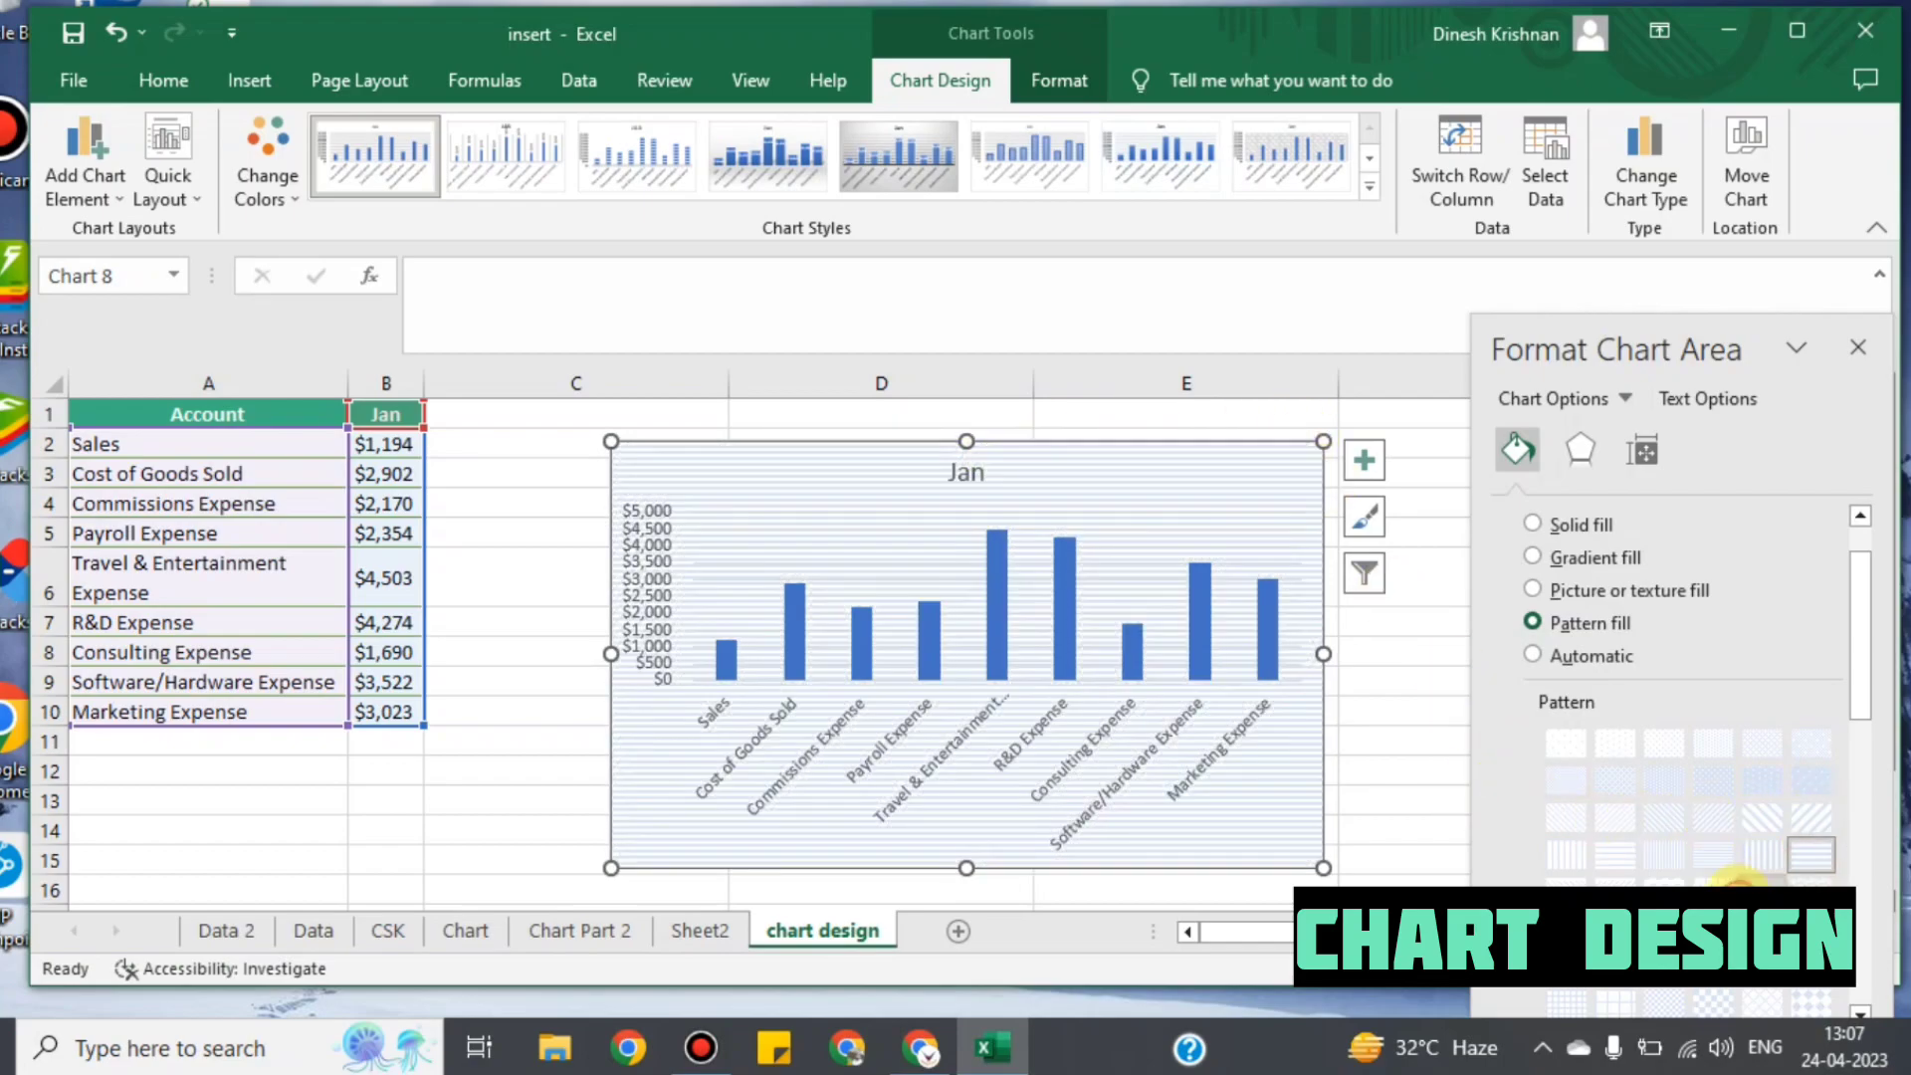
{"action": "left_click", "coordinate": [1610, 667]}
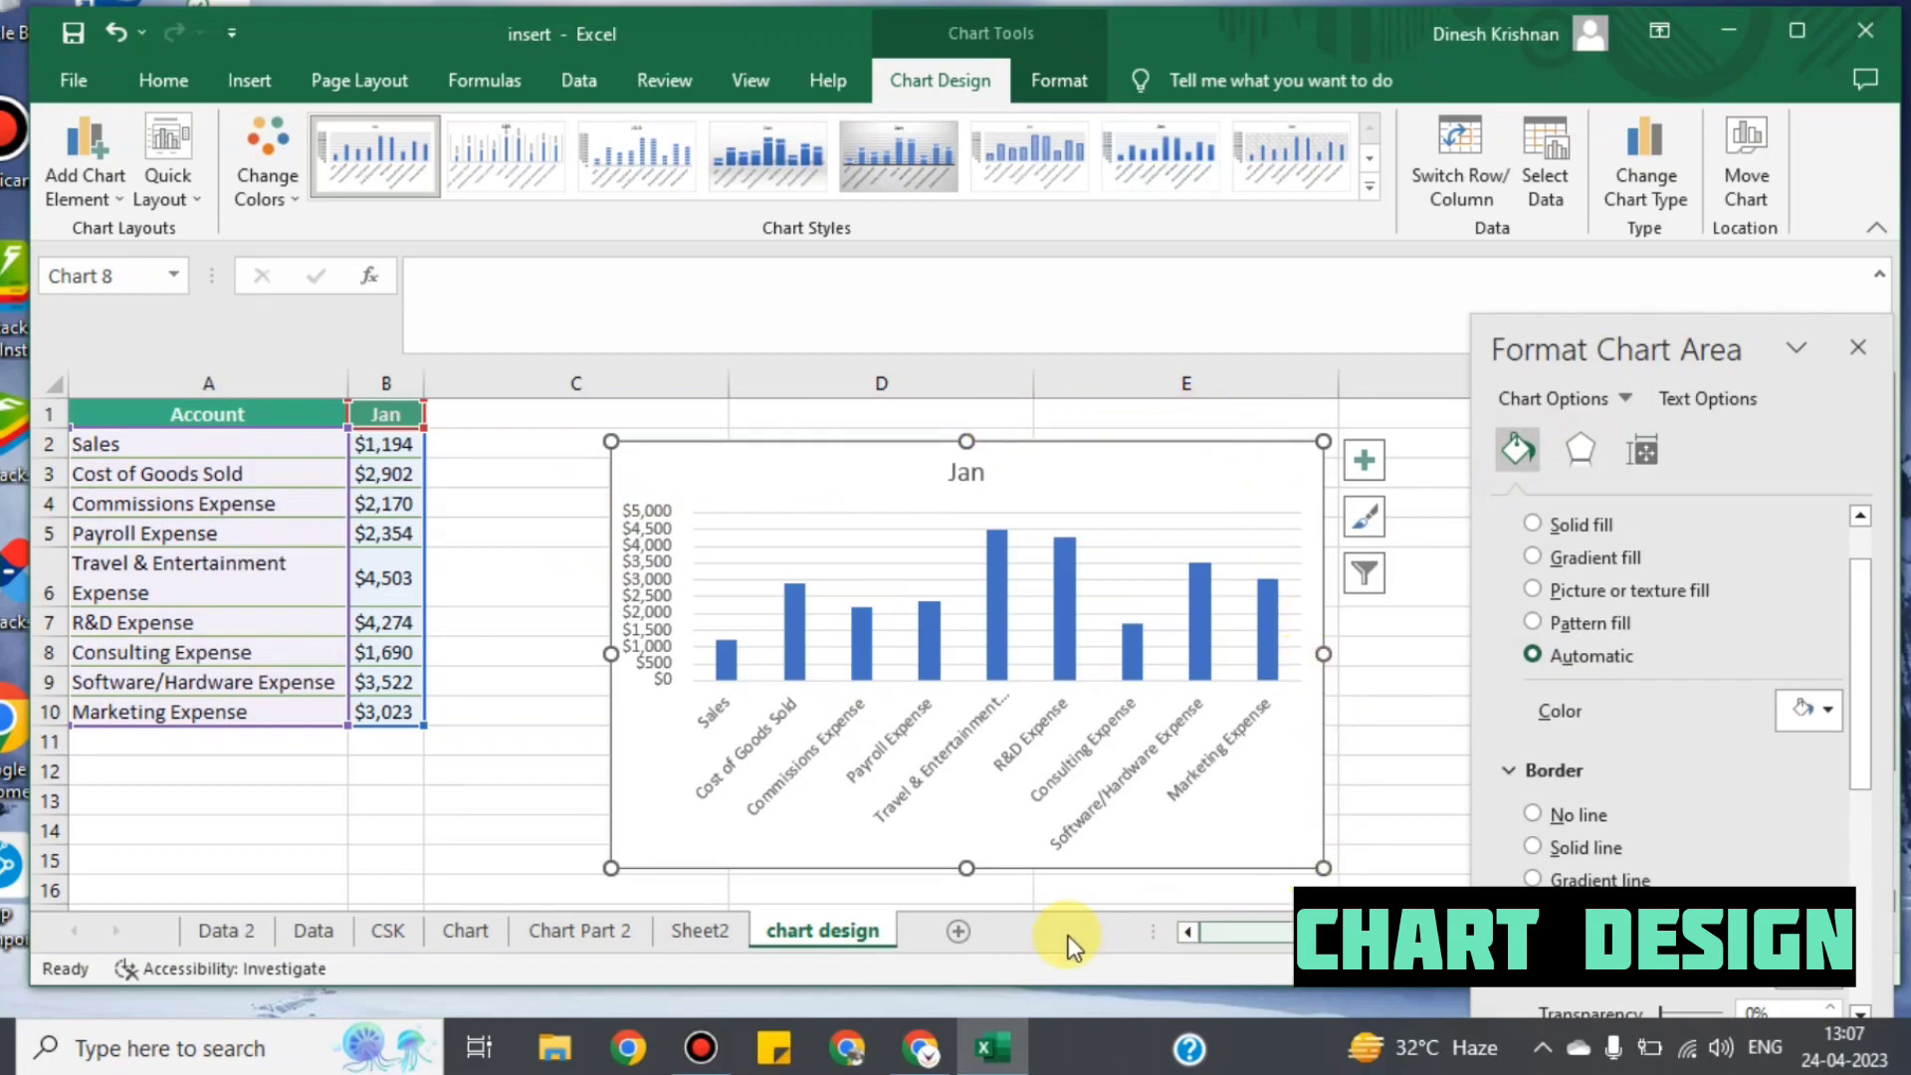
Step: Examine the chart title's fill, effects and alignment options
{"action": "left_click", "coordinate": [969, 474]}
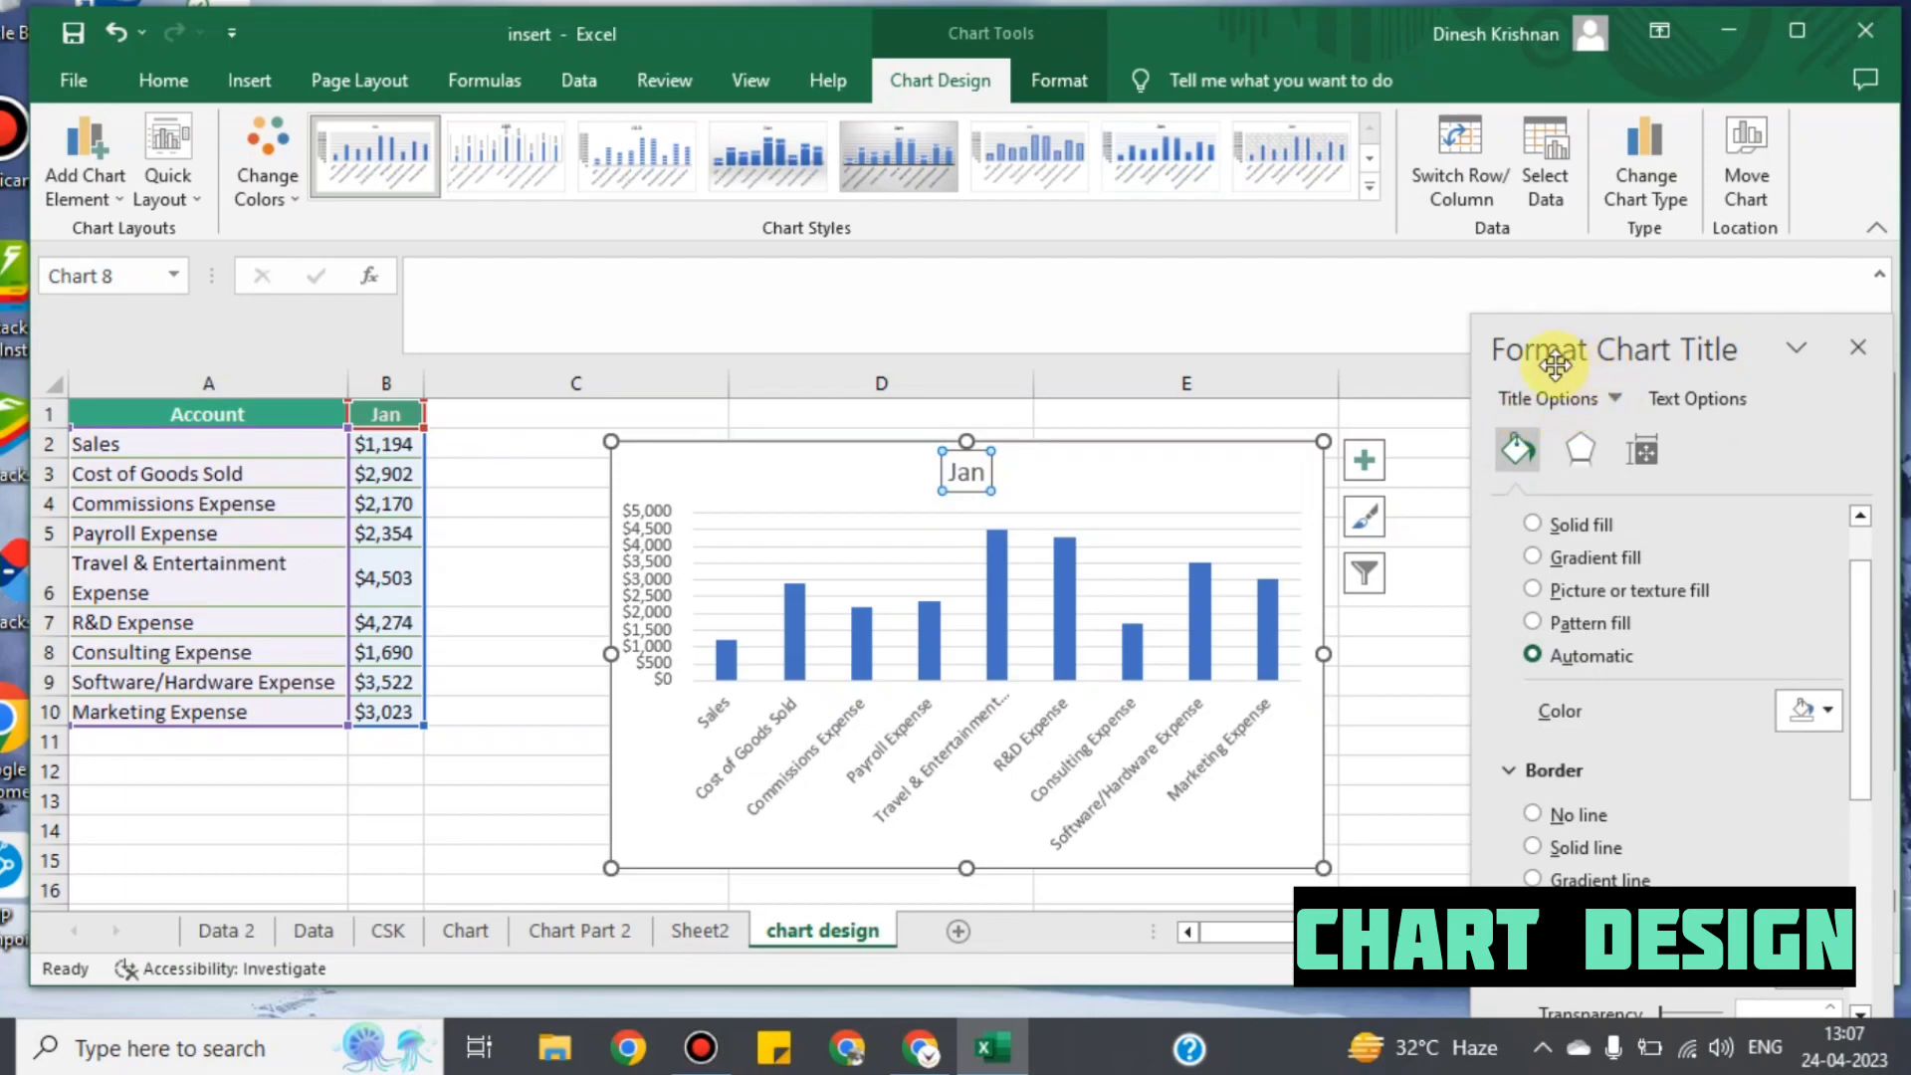
{"action": "scroll", "coordinate": [1598, 609], "scroll_direction": "up", "scroll_amount": 1}
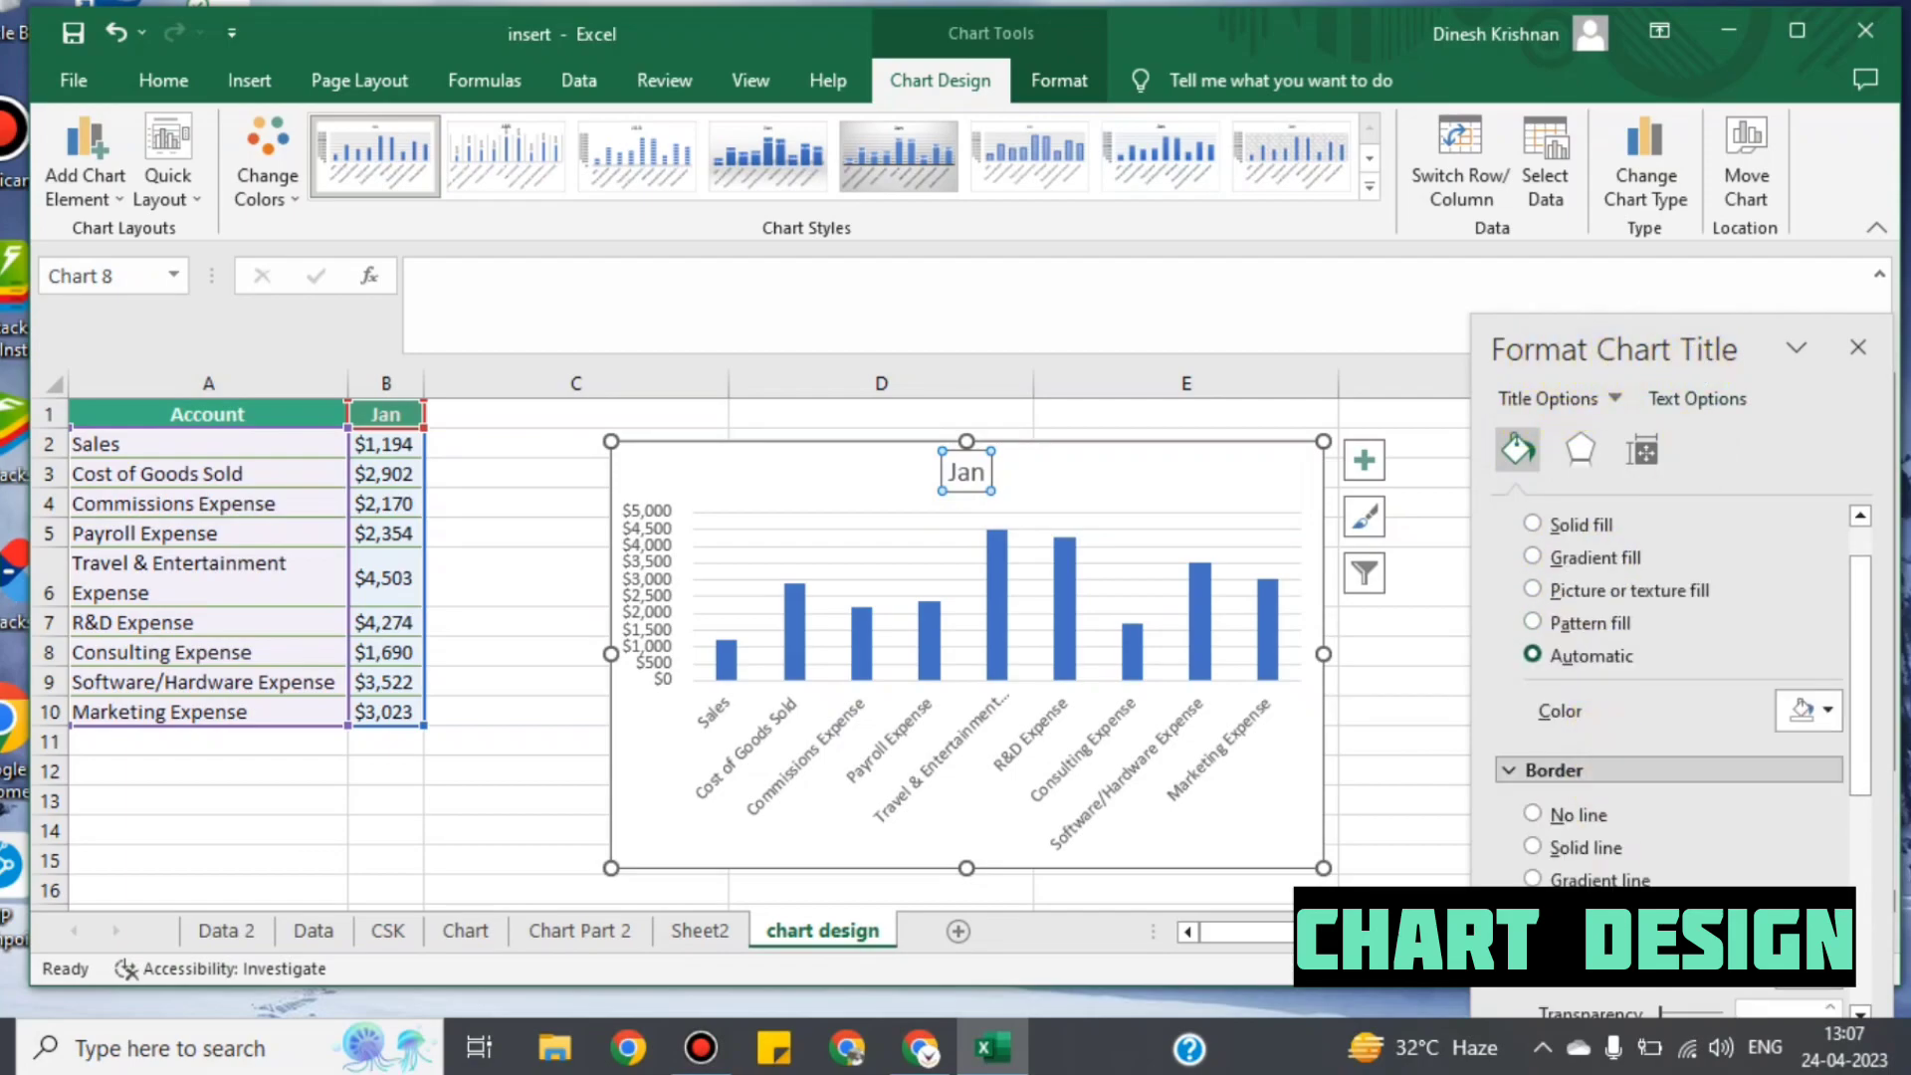
{"action": "left_click", "coordinate": [1578, 453]}
{"action": "left_click", "coordinate": [1524, 522]}
{"action": "left_click", "coordinate": [1513, 521]}
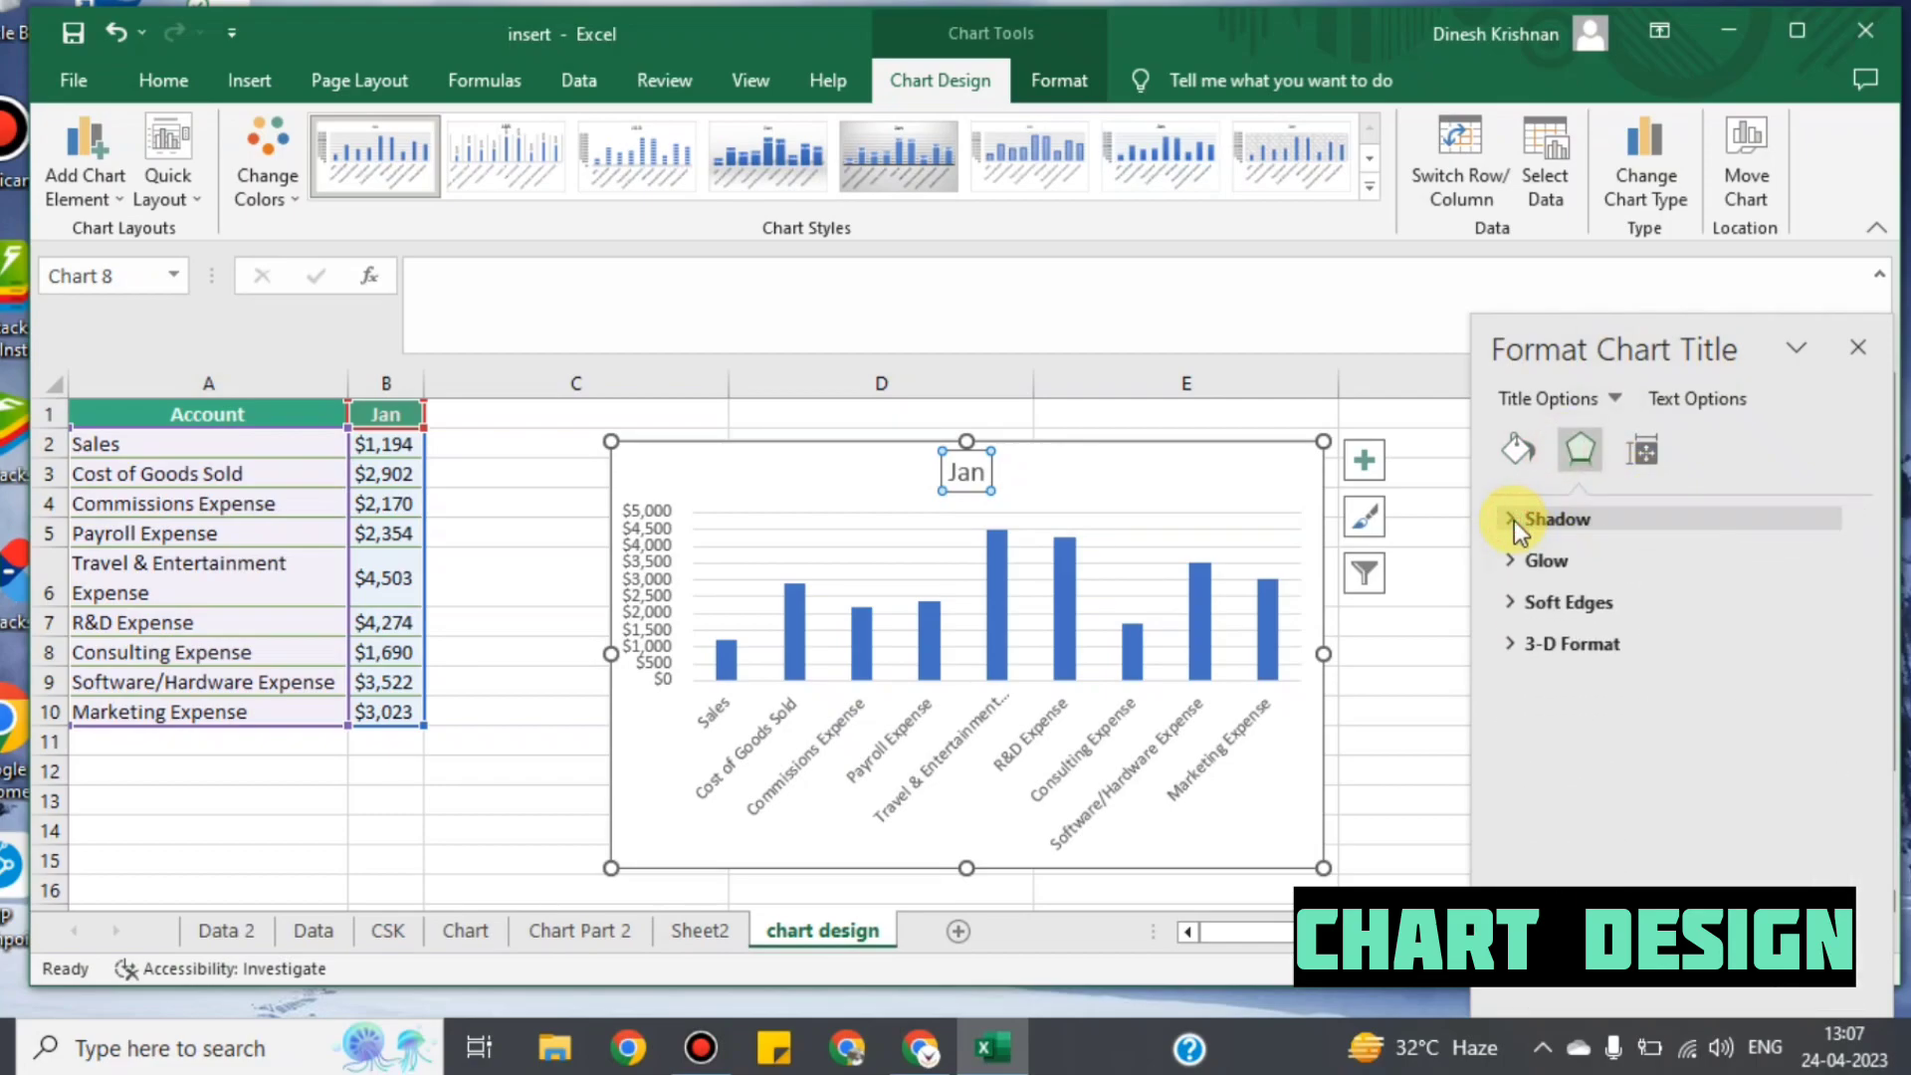
{"action": "left_click", "coordinate": [1636, 462]}
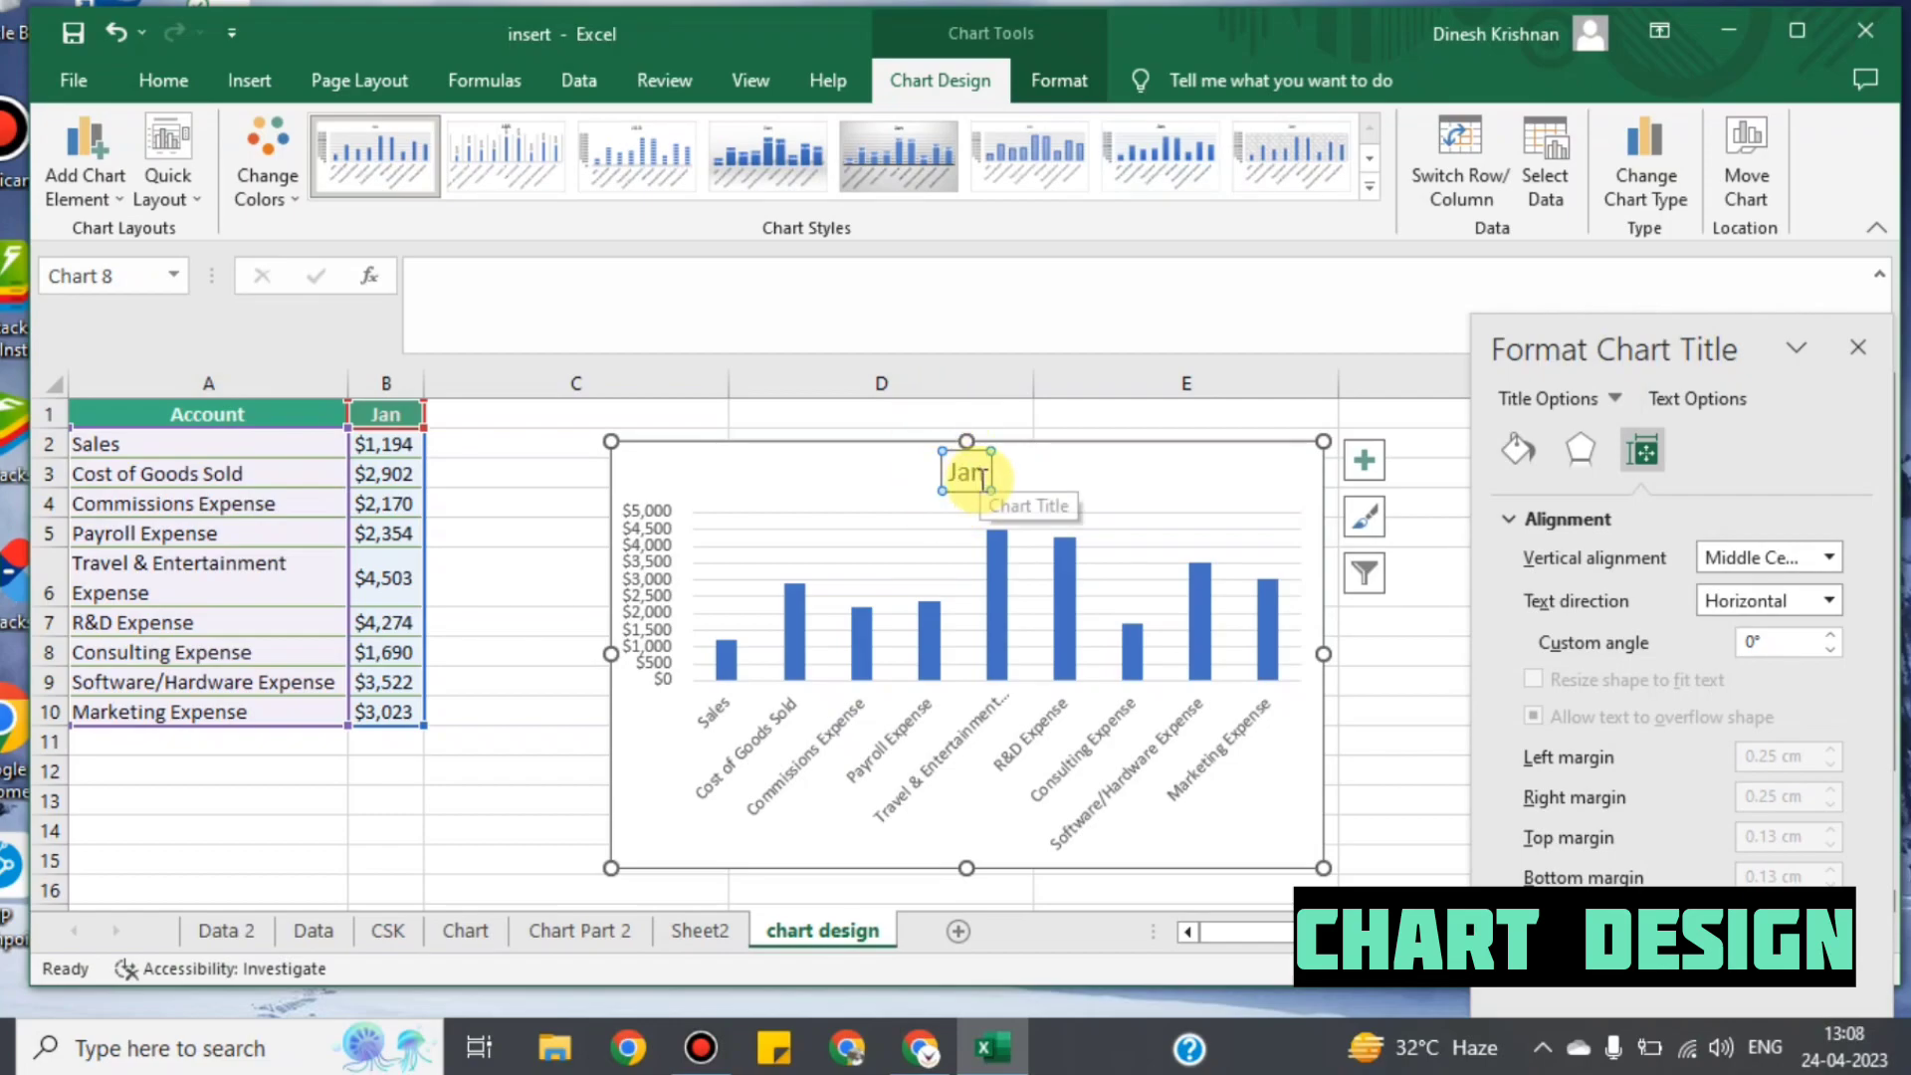
Step: Link the chart title to cell A1 with the formula ='chart design'!$A$1
{"action": "type", "text": "="}
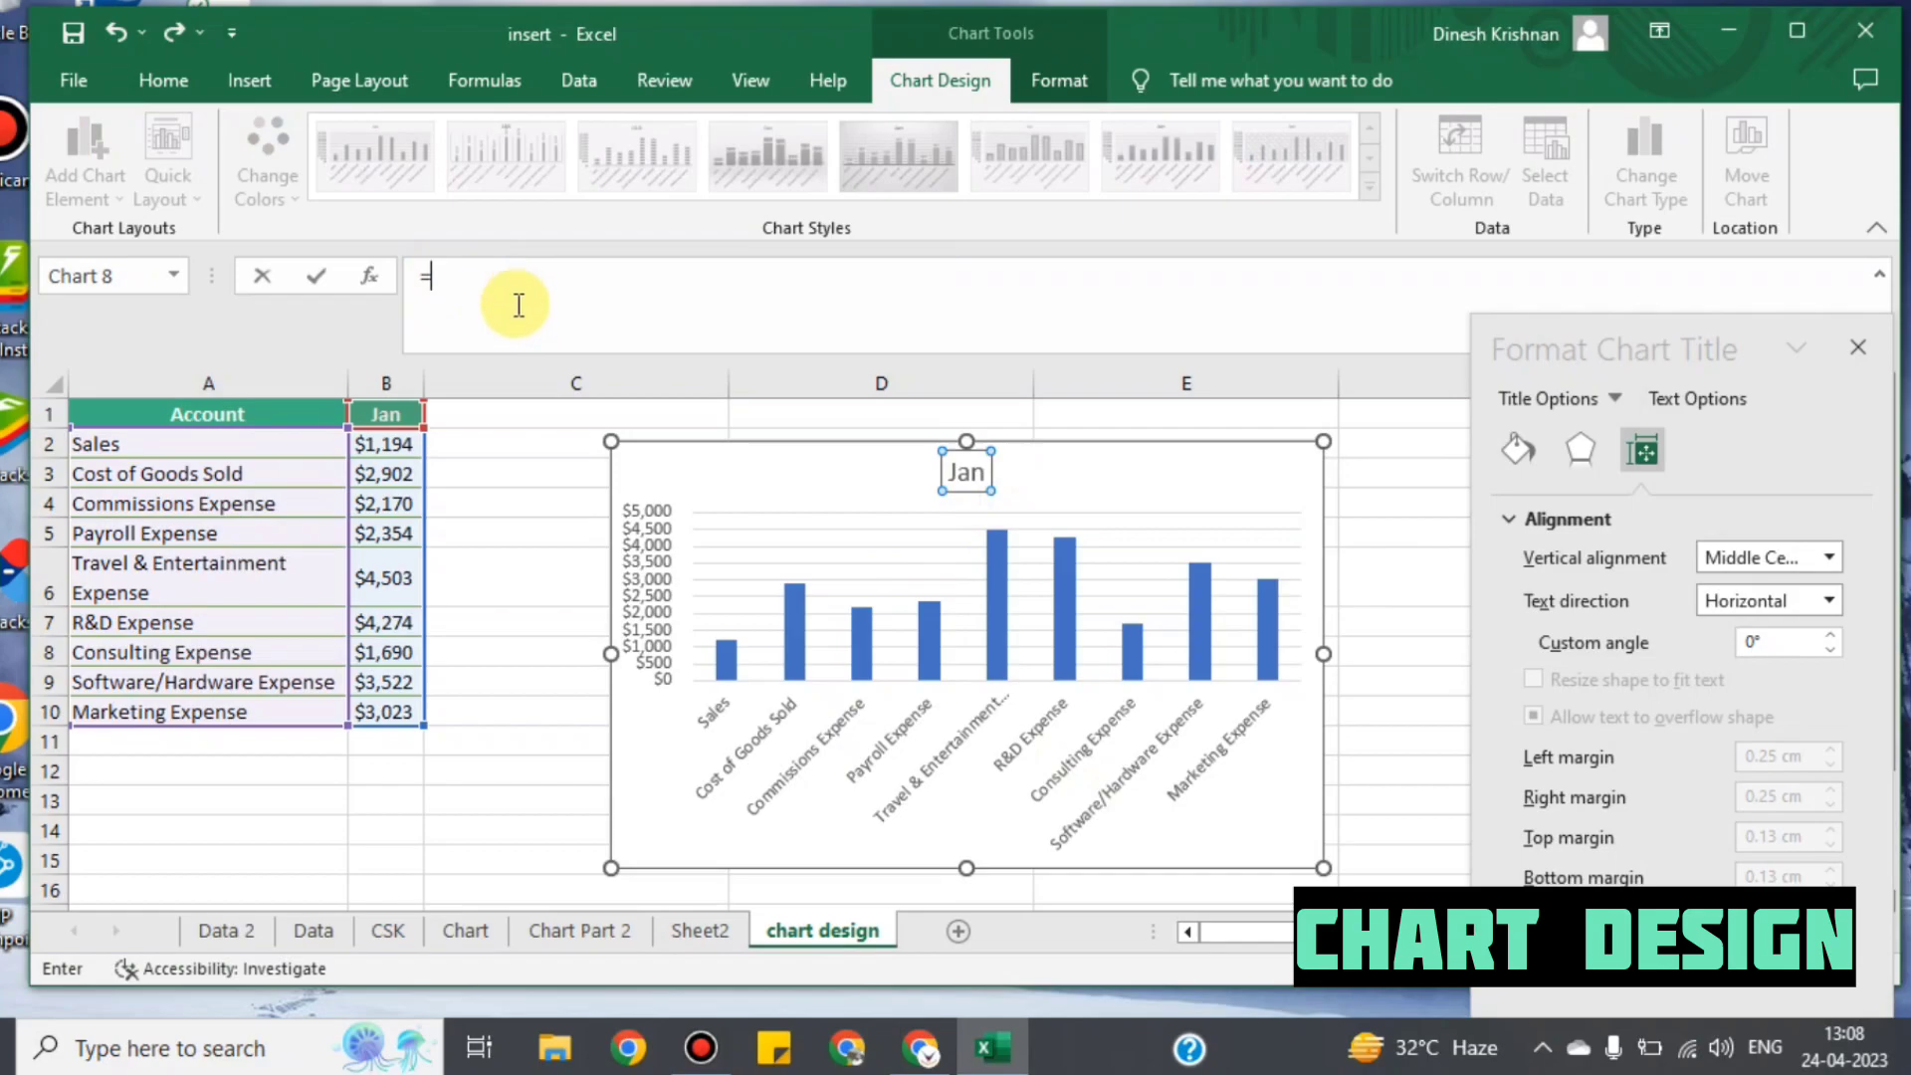
{"action": "left_click", "coordinate": [276, 407]}
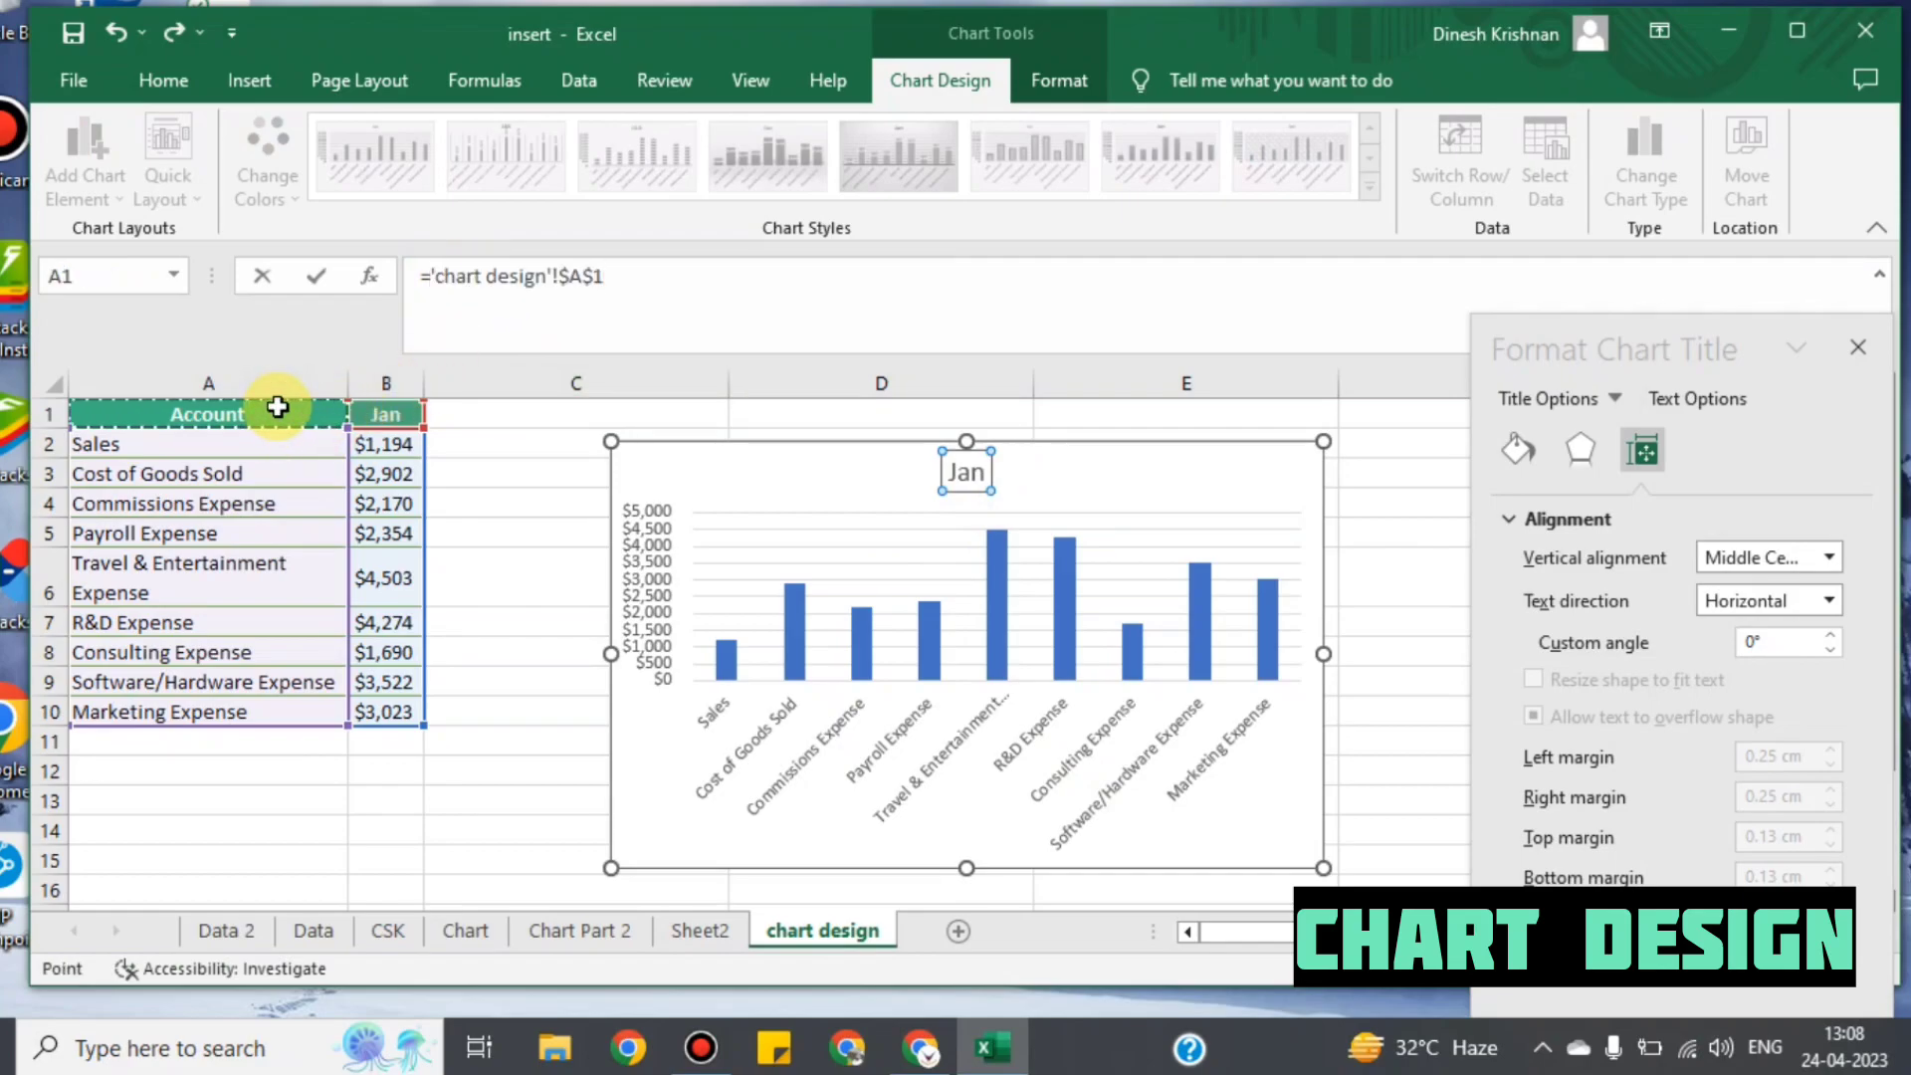
{"action": "key", "text": "Return"}
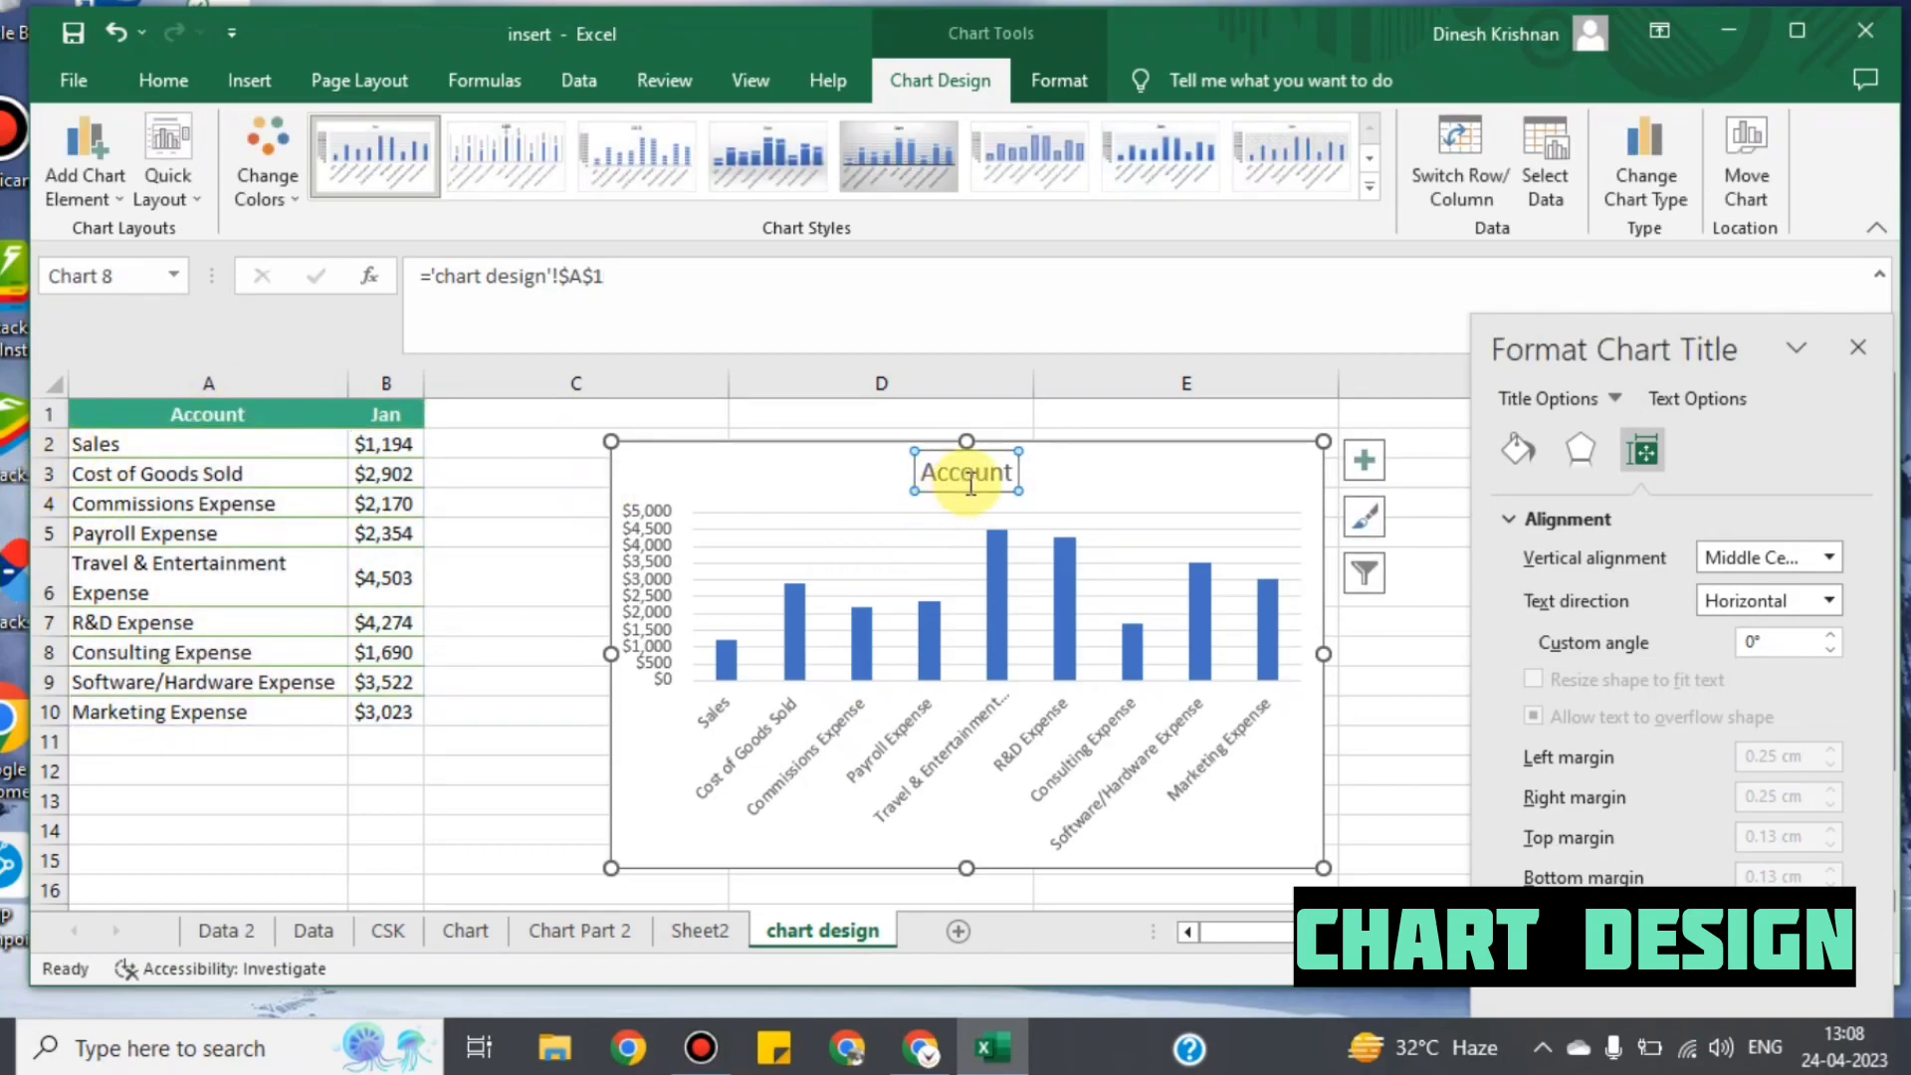
Step: Set the maximum bound of the chart's vertical axis to 10000
{"action": "left_click", "coordinate": [645, 546]}
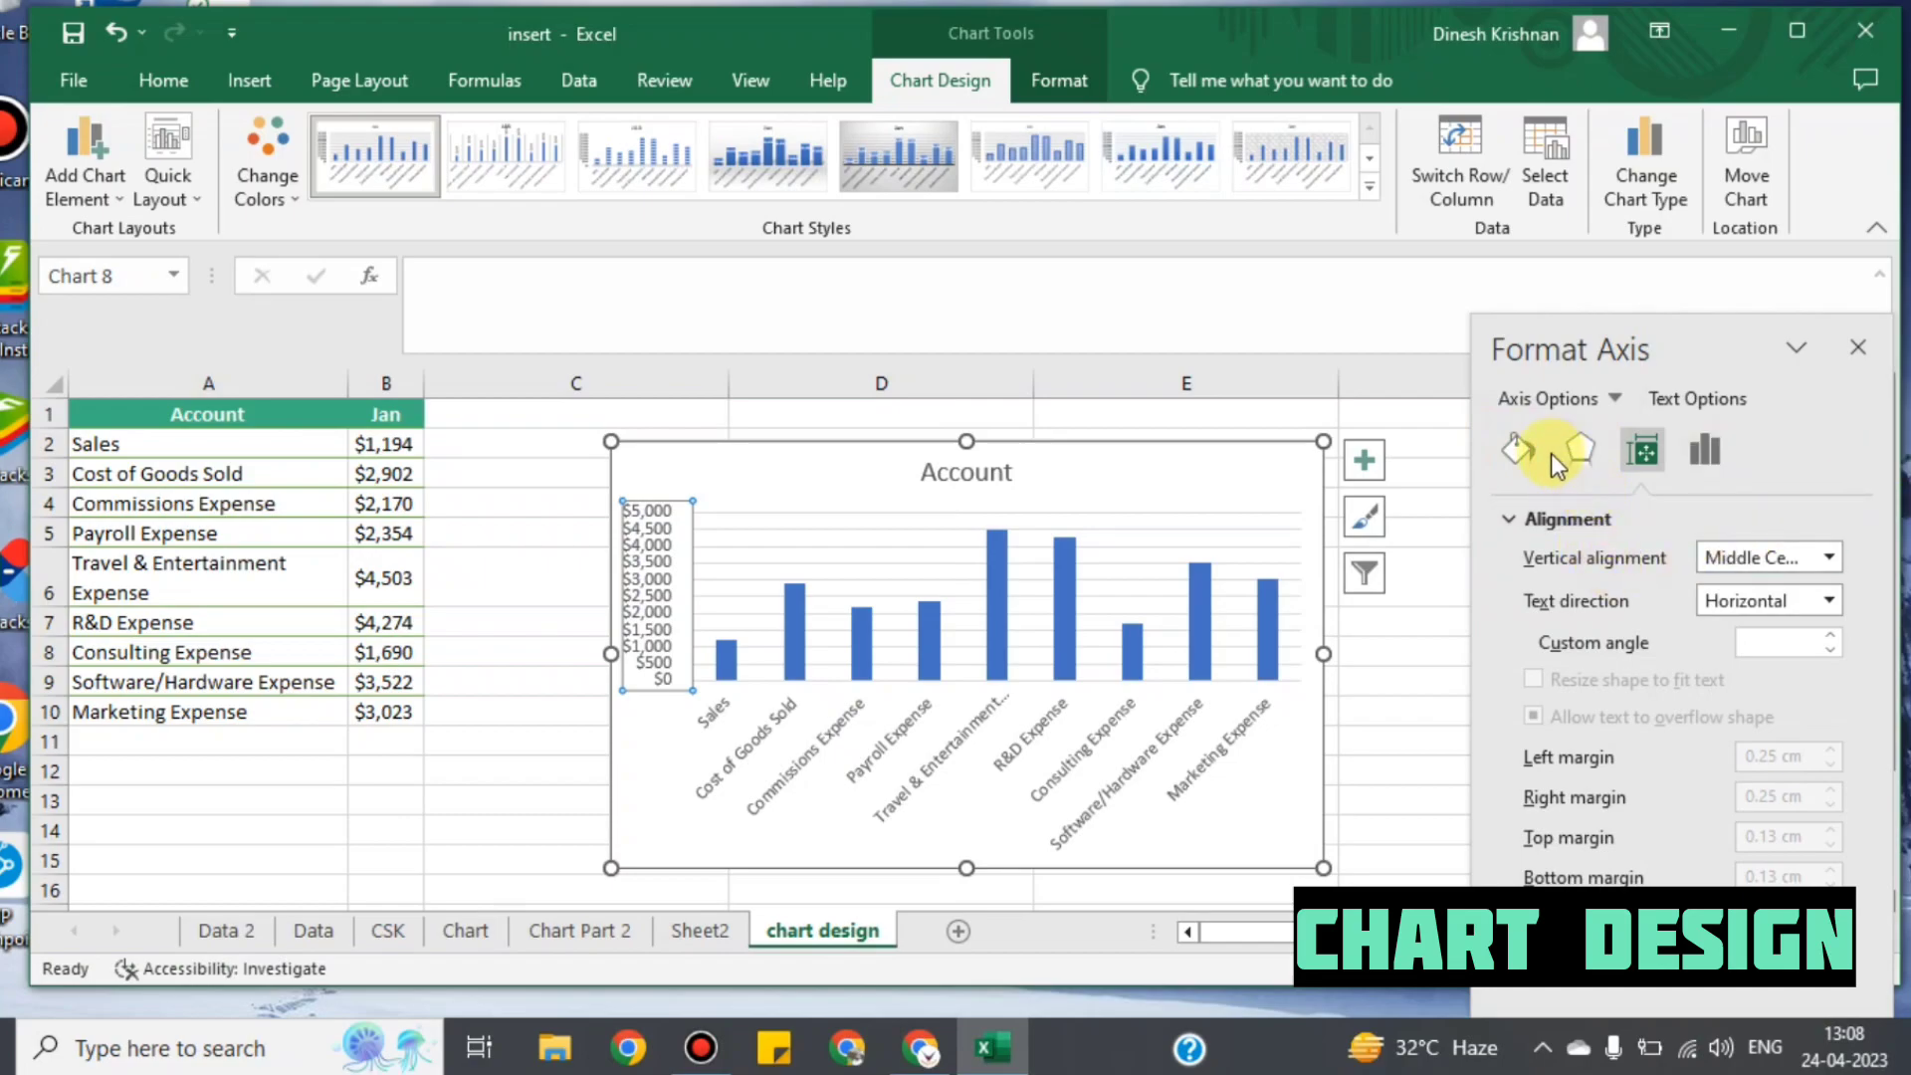
{"action": "left_click", "coordinate": [1523, 449]}
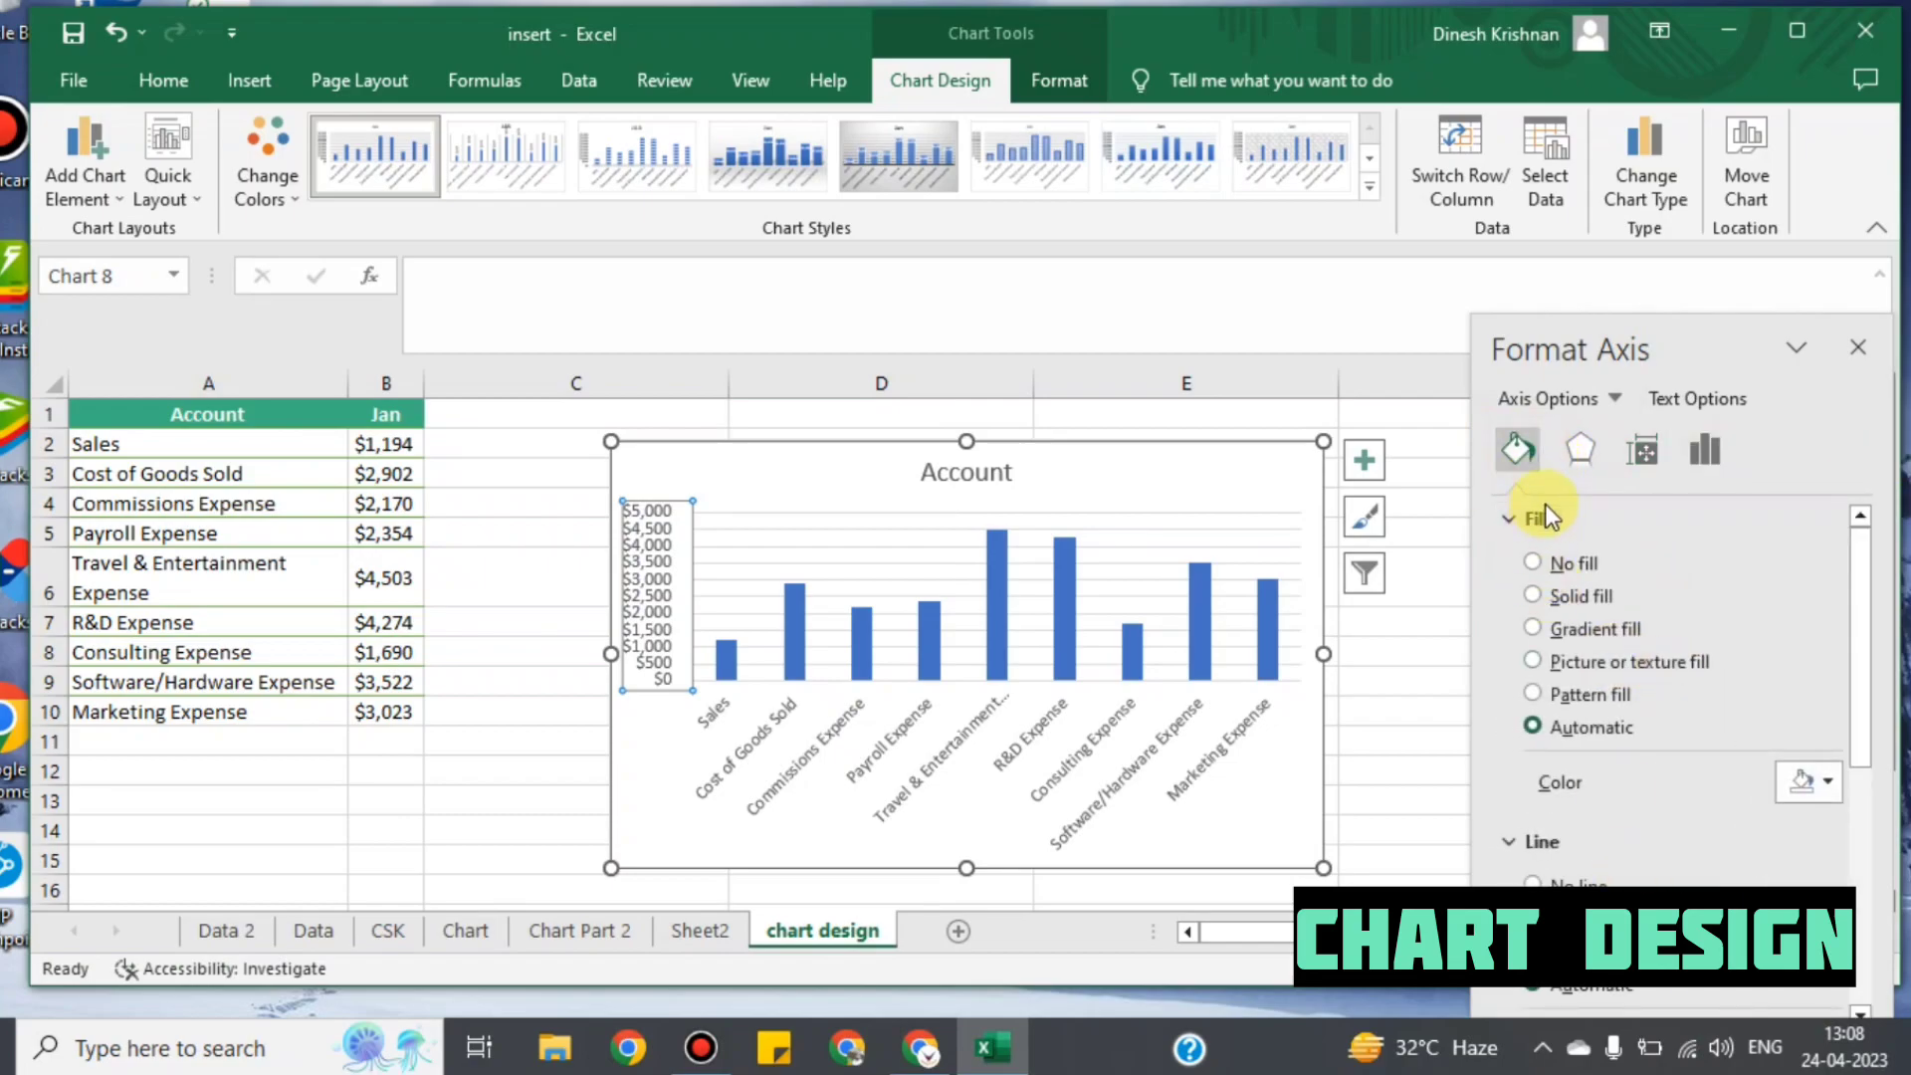
{"action": "left_click", "coordinate": [1581, 449]}
{"action": "left_click", "coordinate": [1644, 453]}
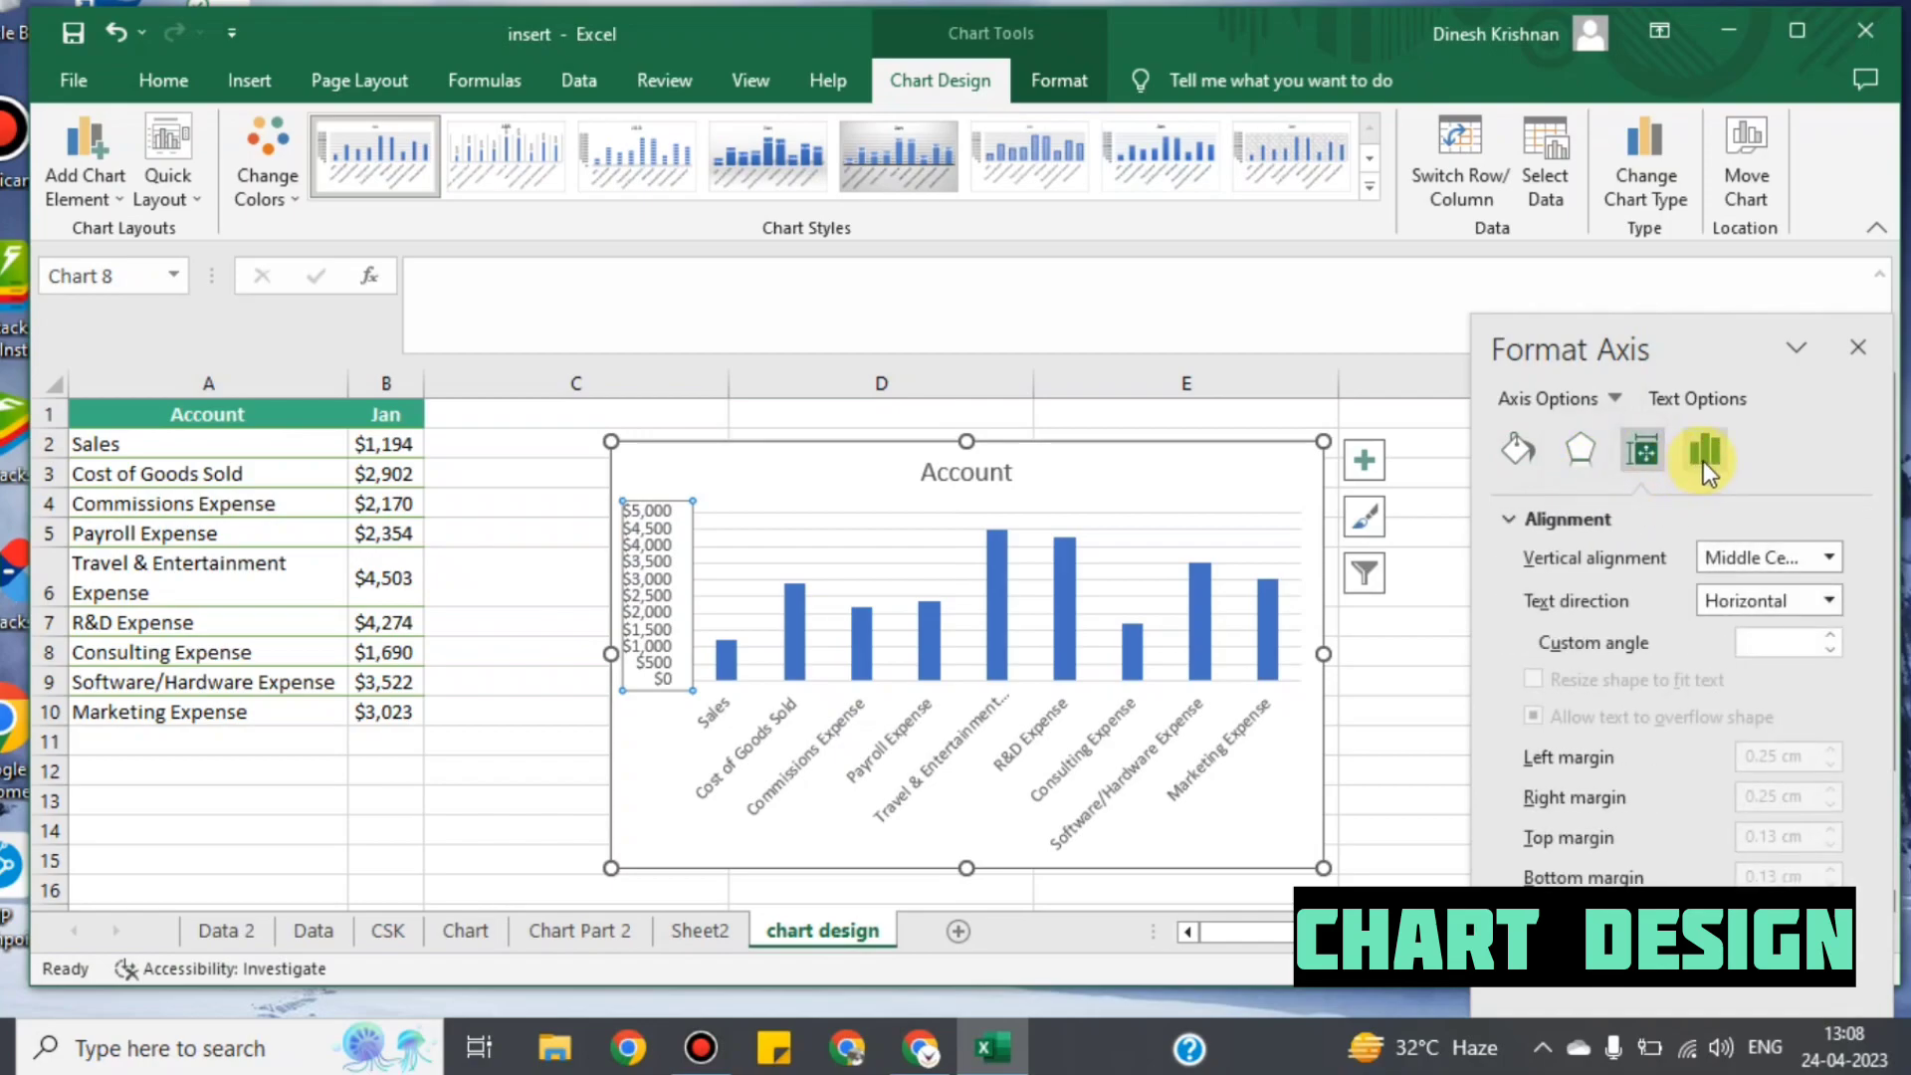
{"action": "left_click", "coordinate": [1692, 462]}
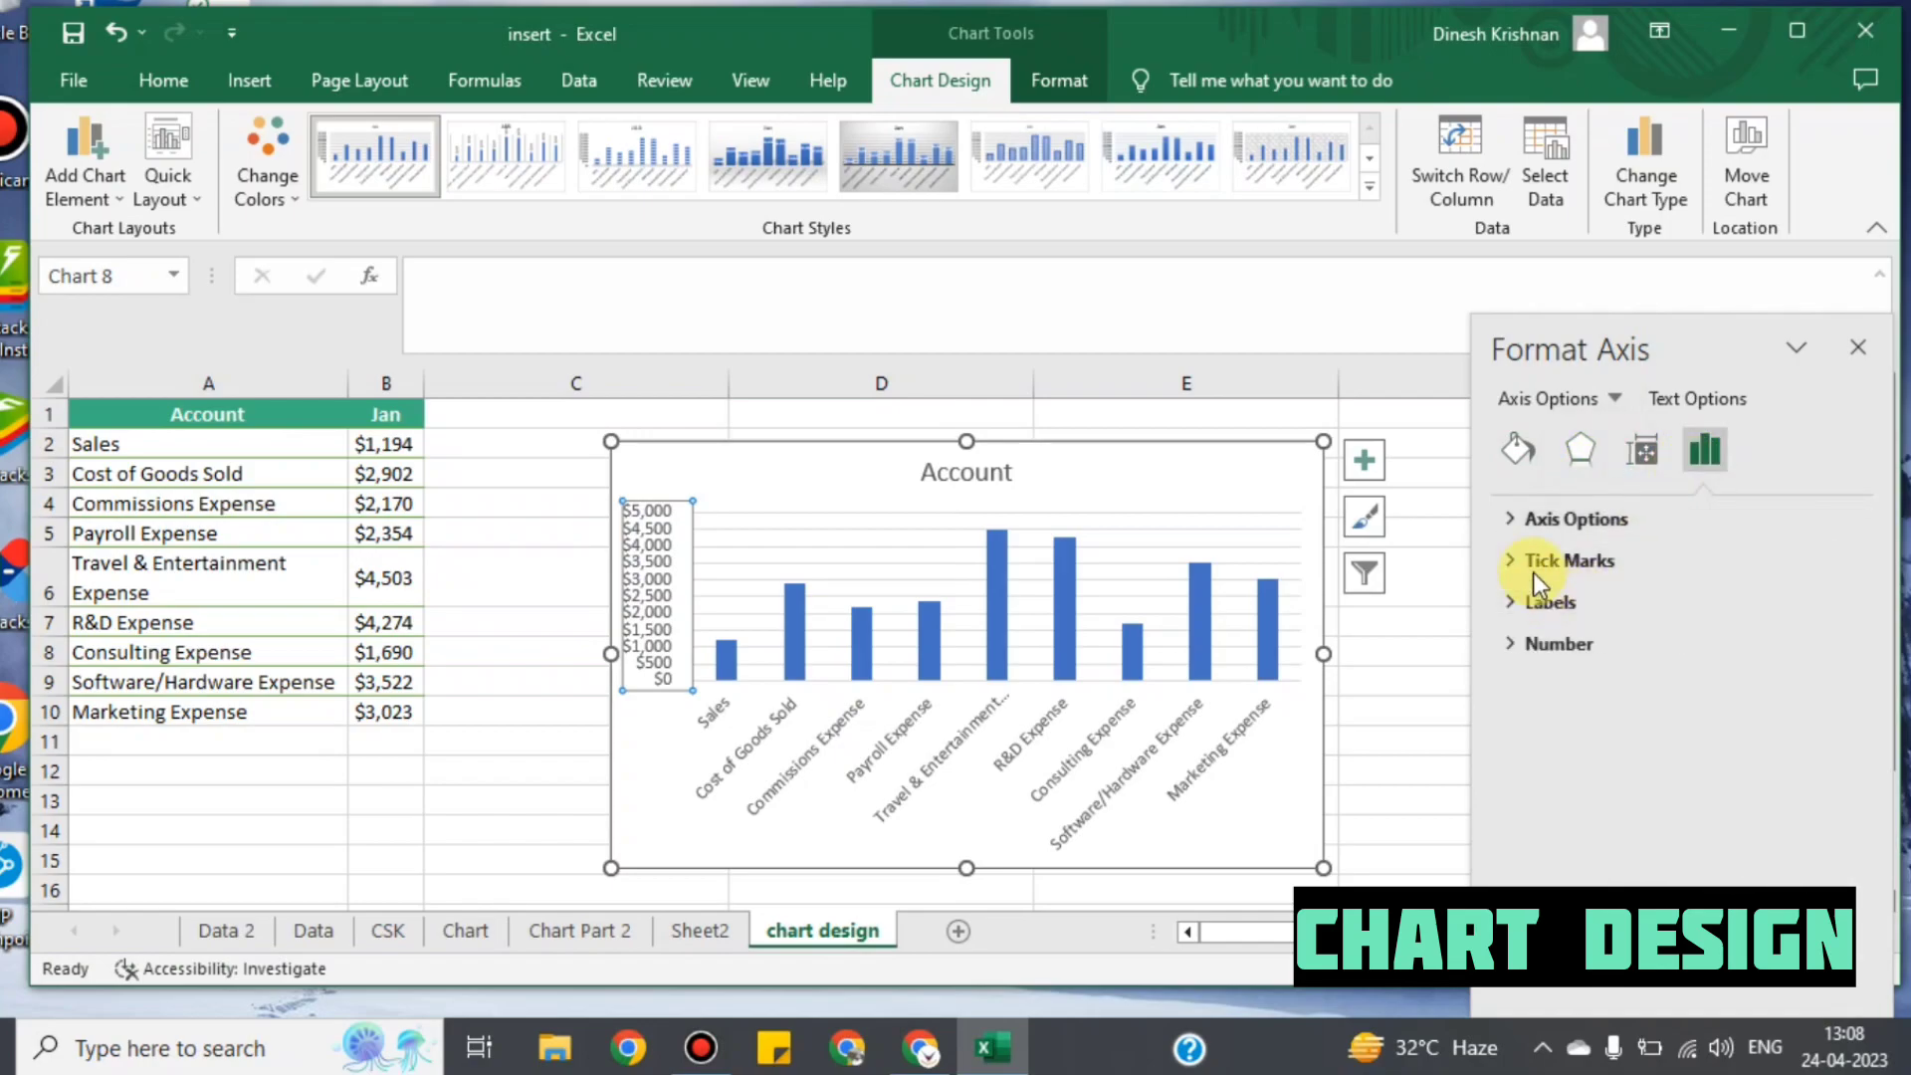
{"action": "left_click", "coordinate": [1512, 516]}
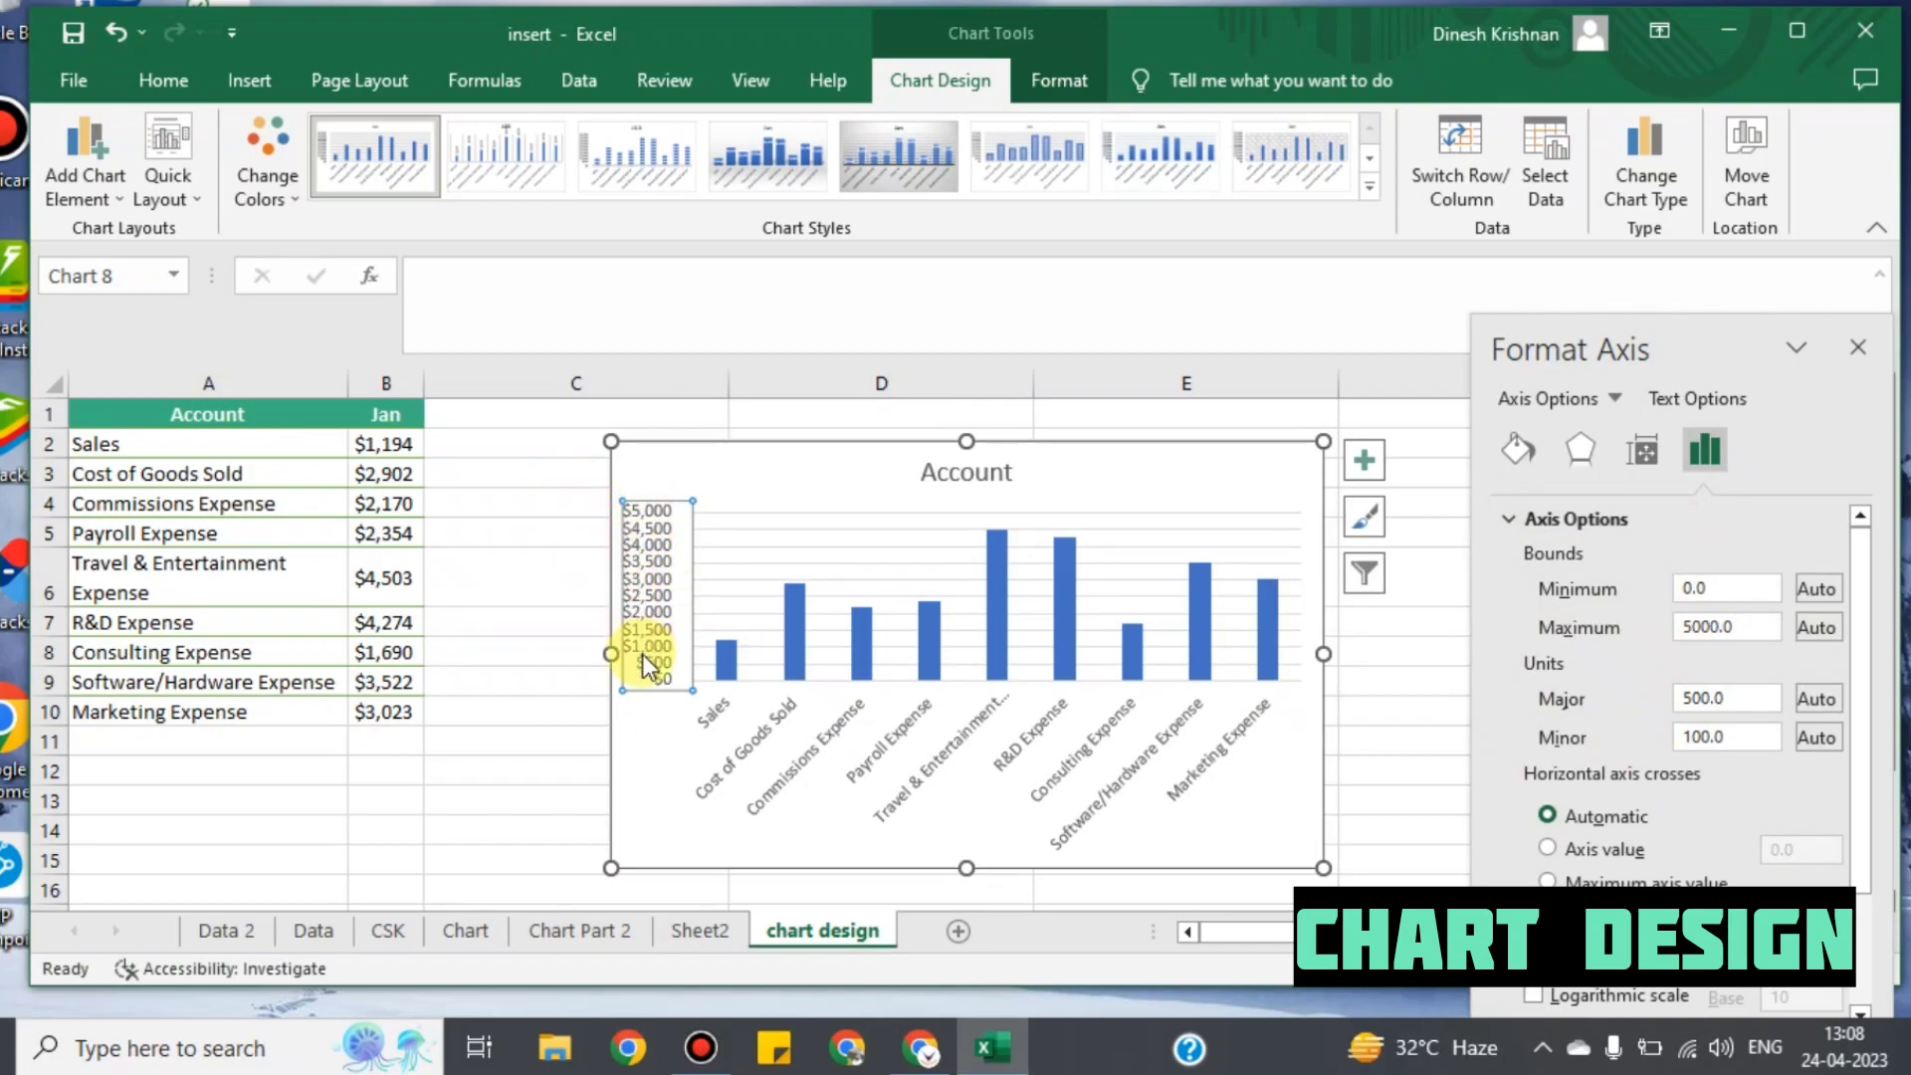
{"action": "left_click", "coordinate": [1733, 626]}
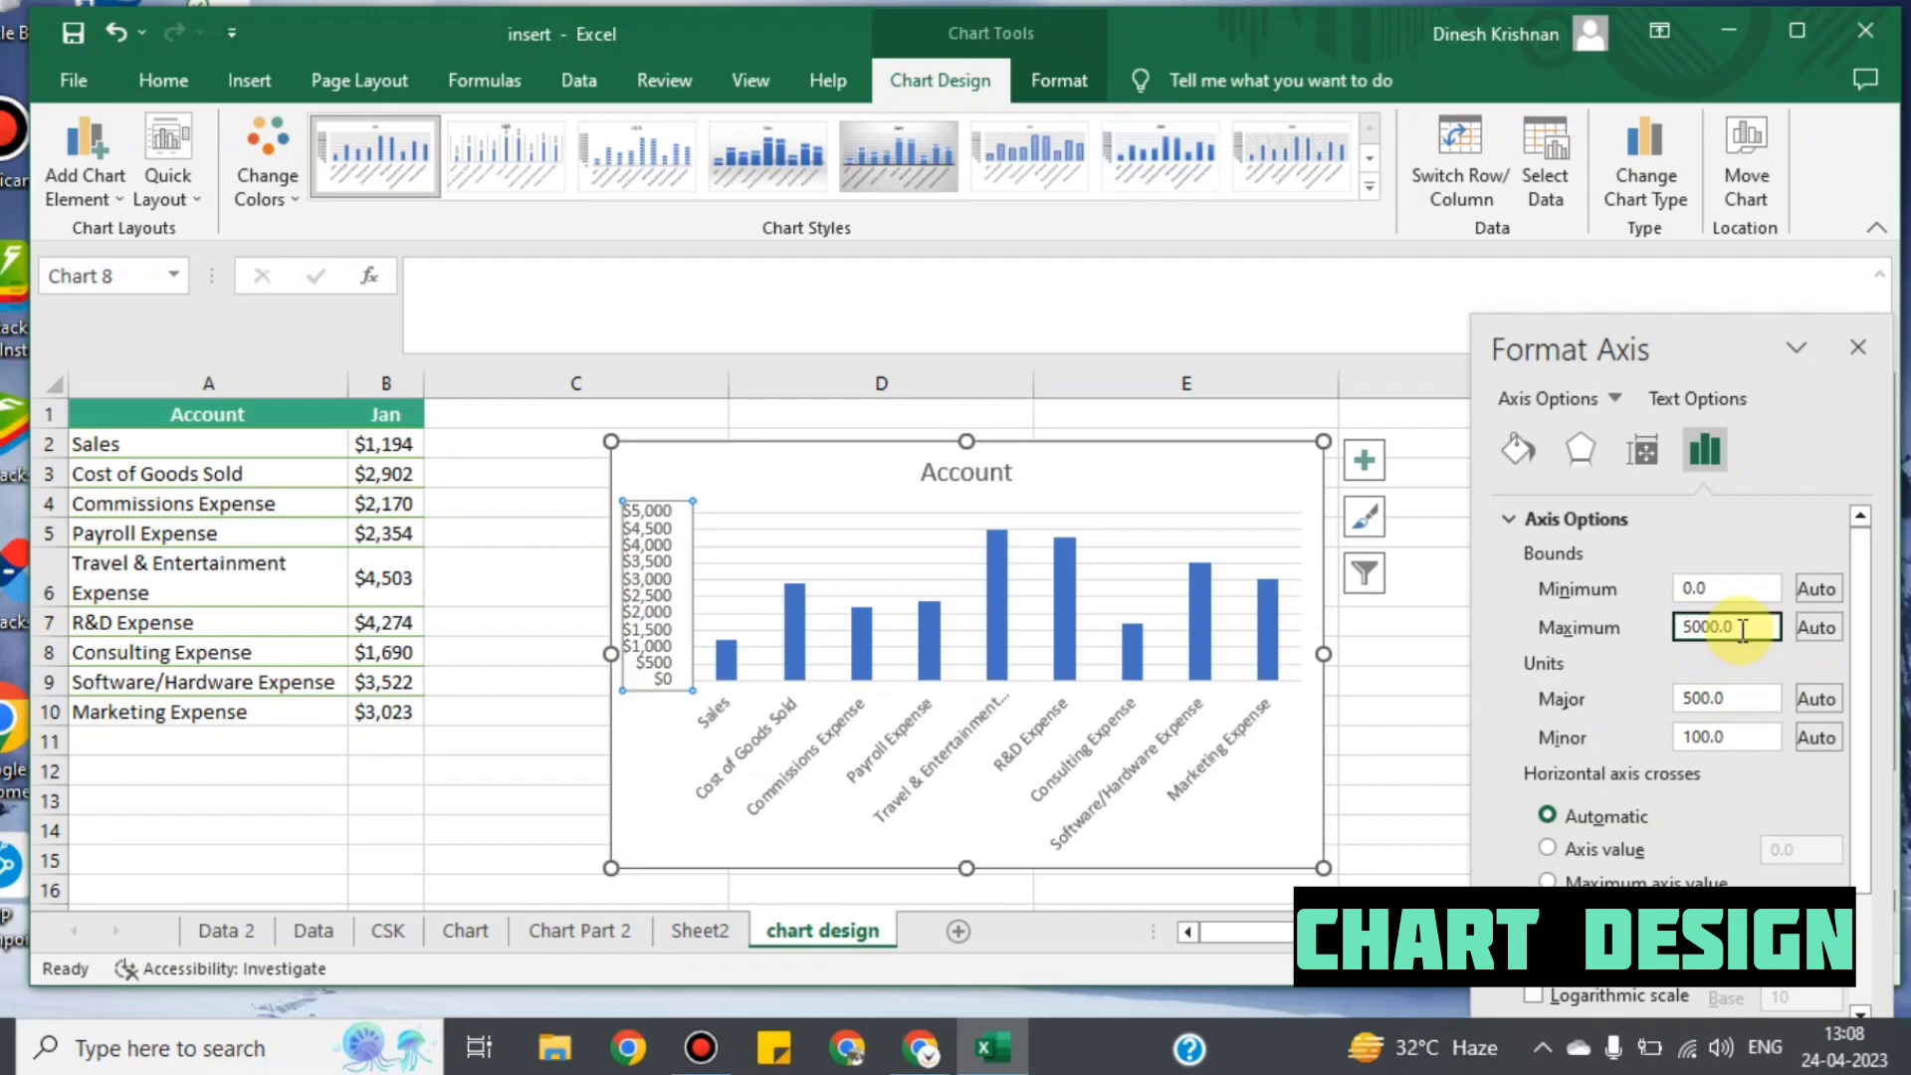
{"action": "key", "text": "BackSpace"}
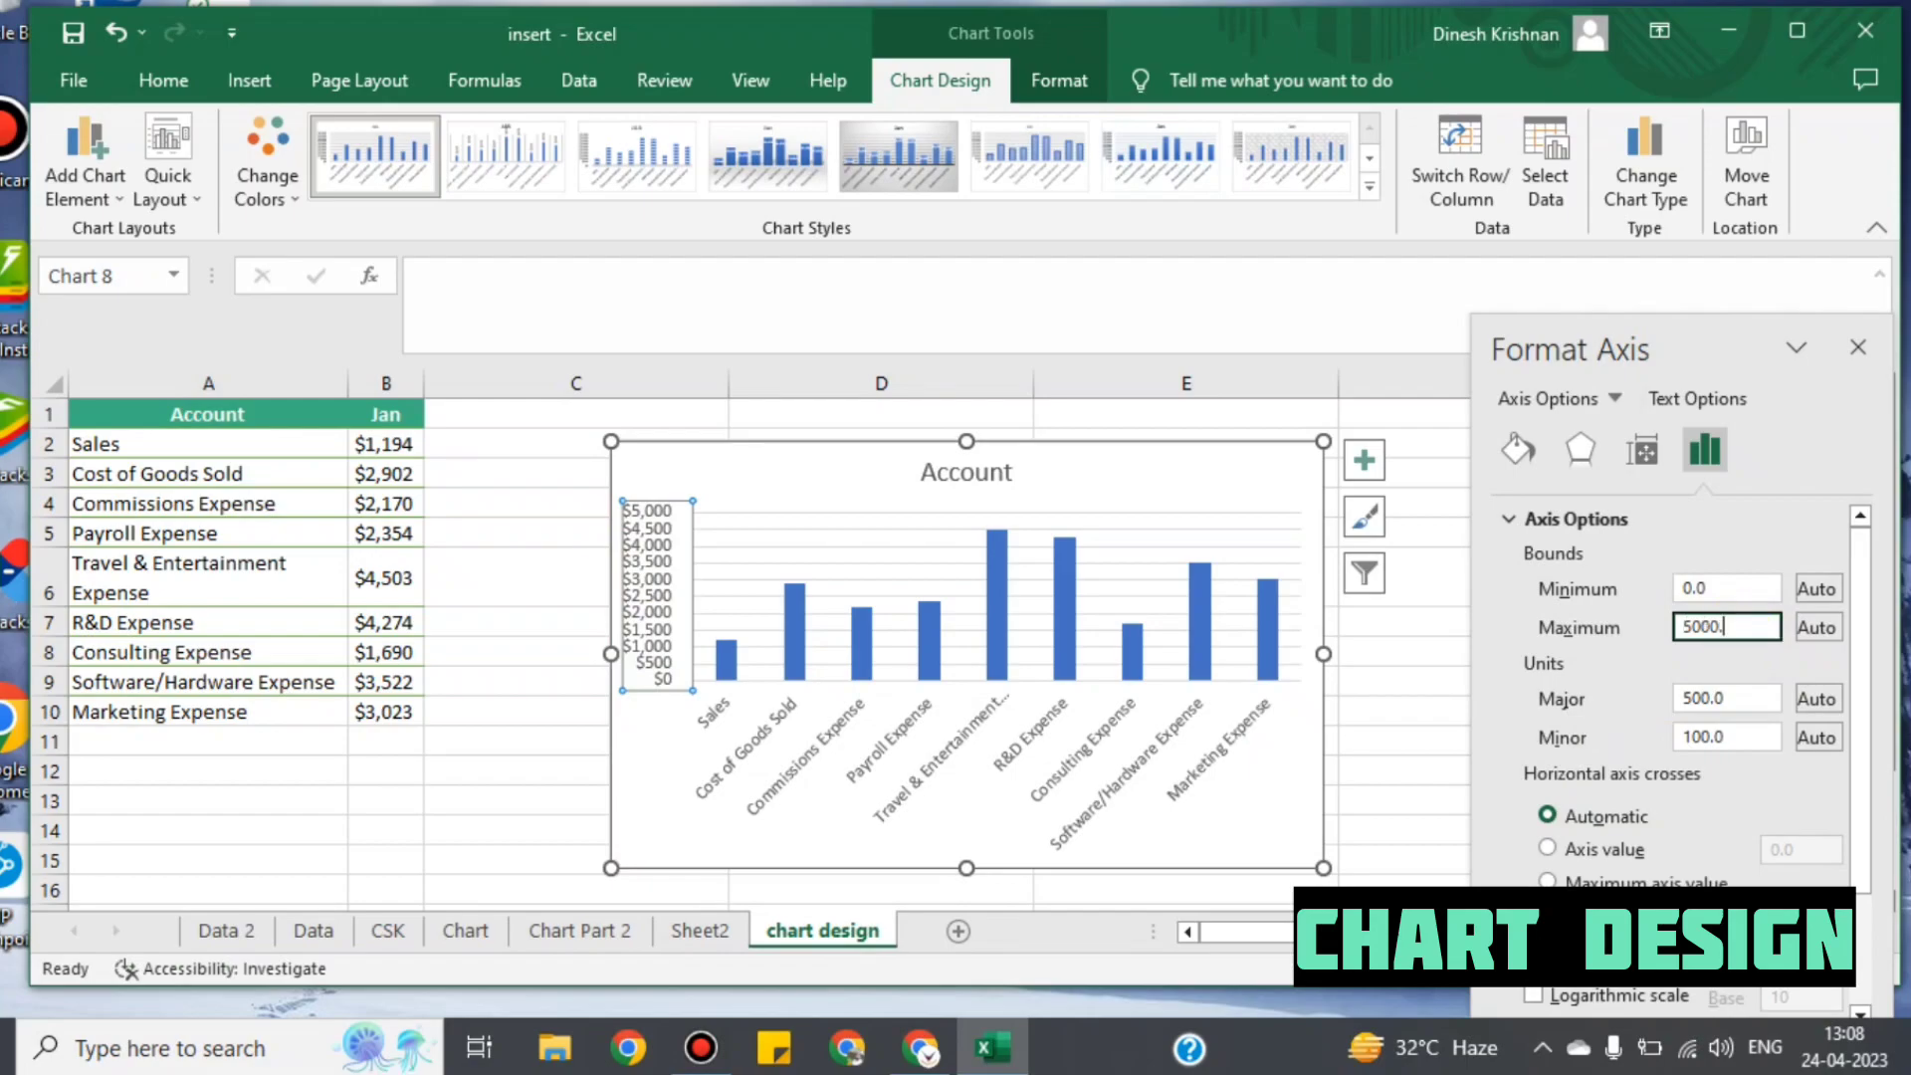
{"action": "key", "text": "BackSpace"}
{"action": "key", "text": "BackSpace"}
{"action": "key", "text": "BackSpace"}
{"action": "key", "text": "Return"}
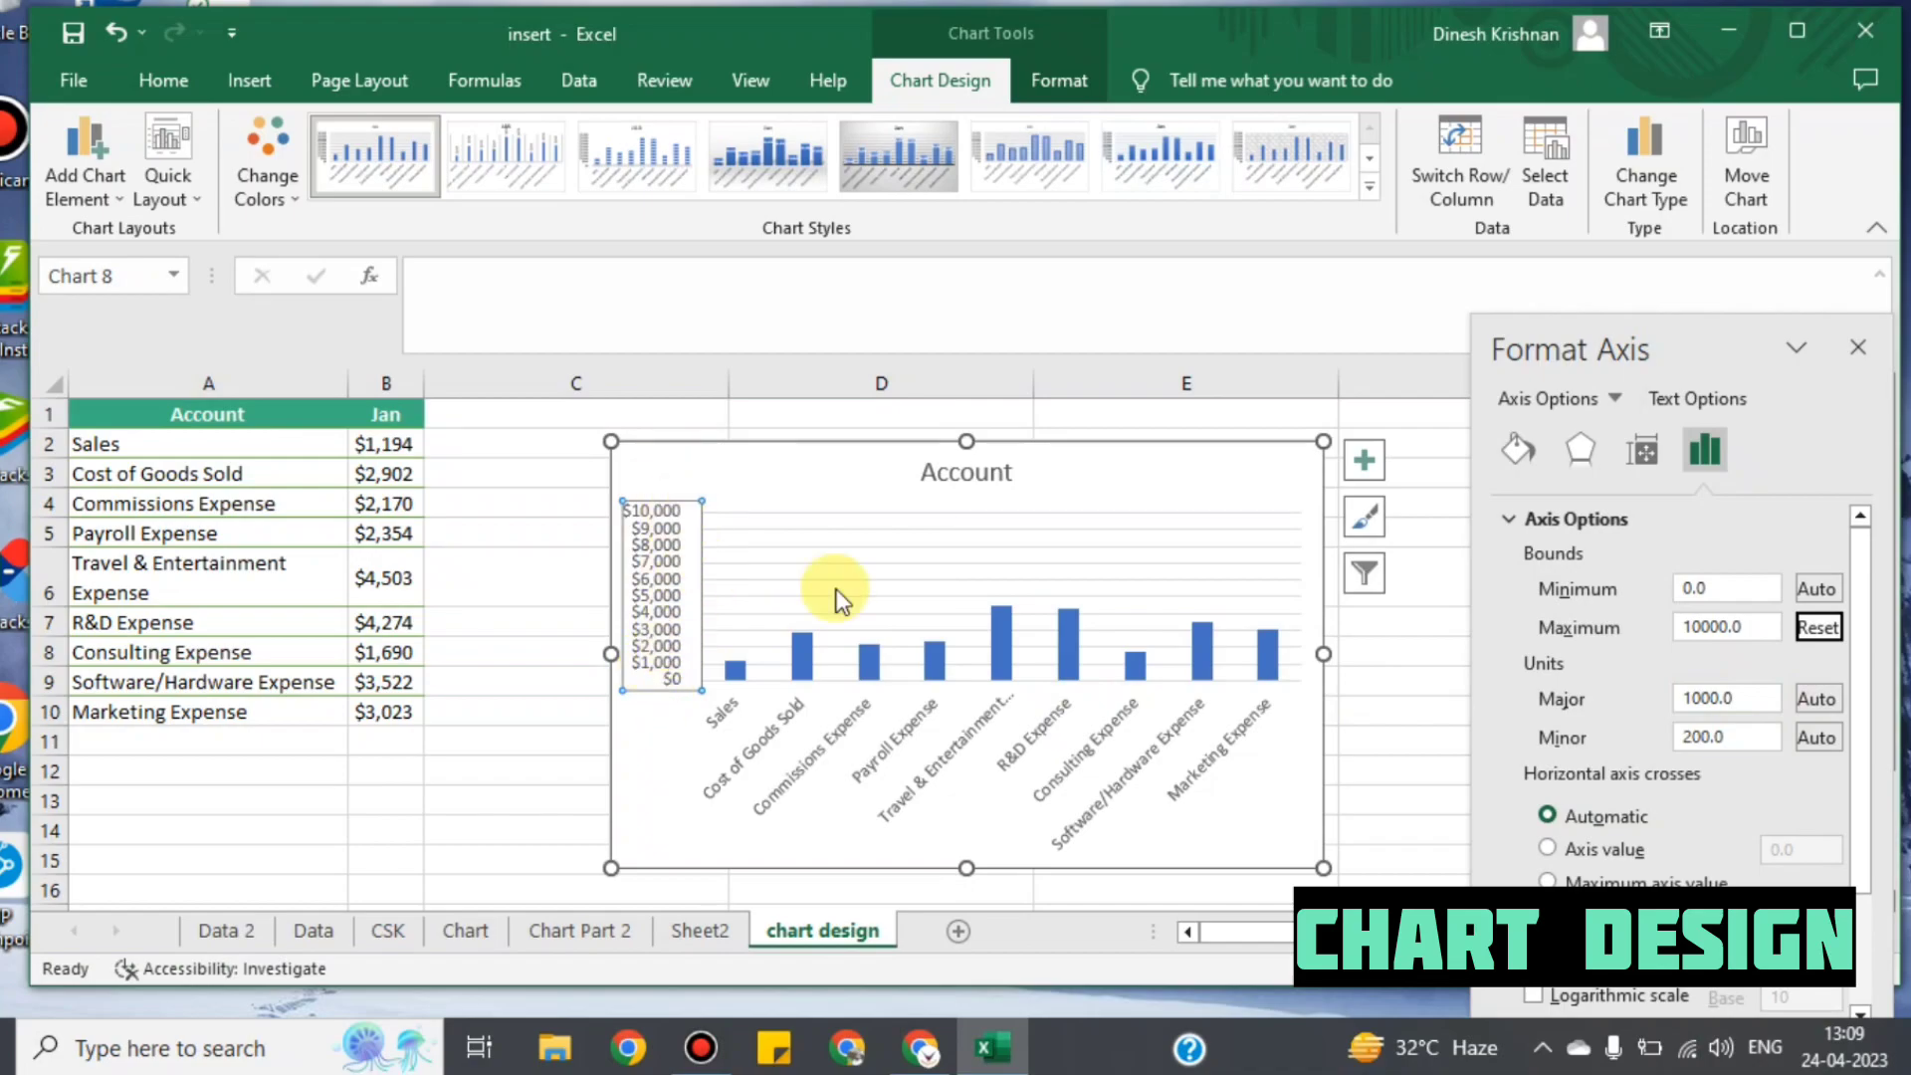
Step: Set the vertical axis's major unit to 2000
{"action": "left_click_drag", "start_coordinate": [1761, 699], "coordinate": [1504, 701]}
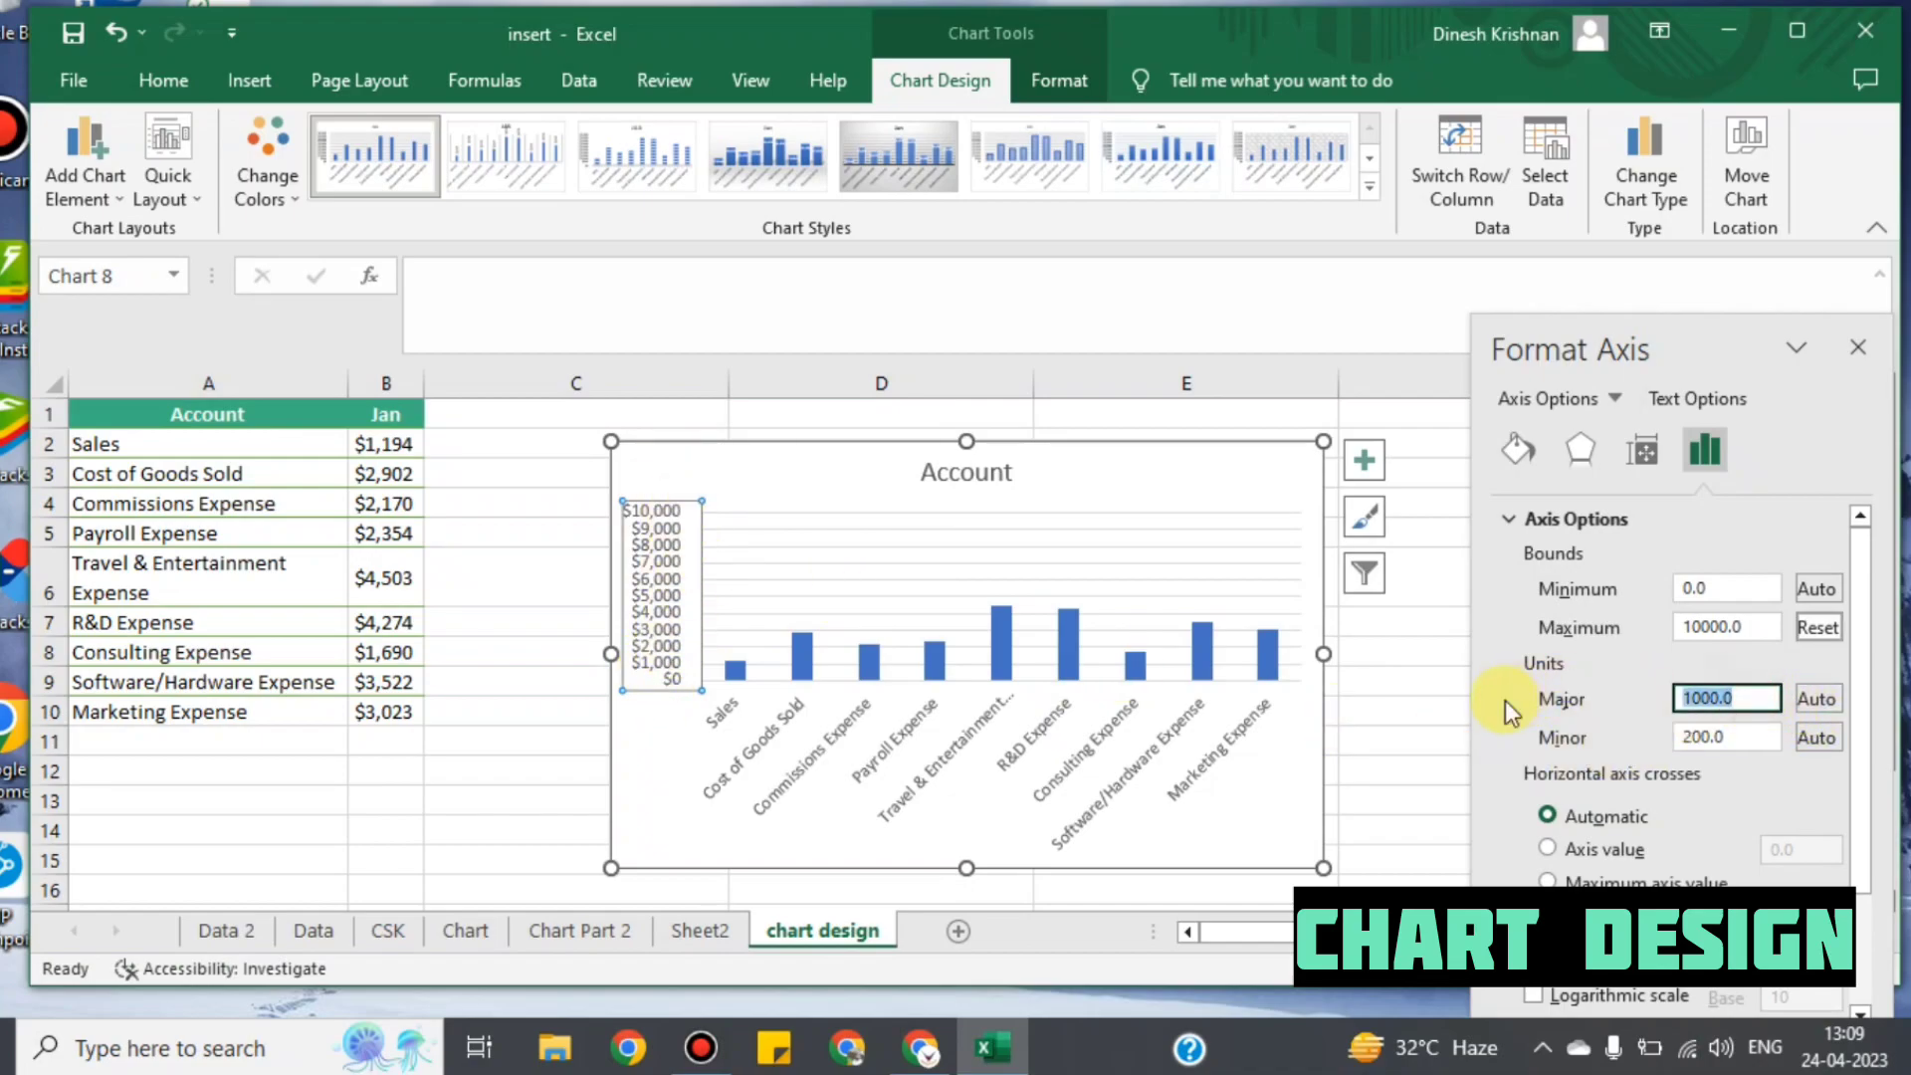
{"action": "type", "text": "2000"}
{"action": "key", "text": "Tab"}
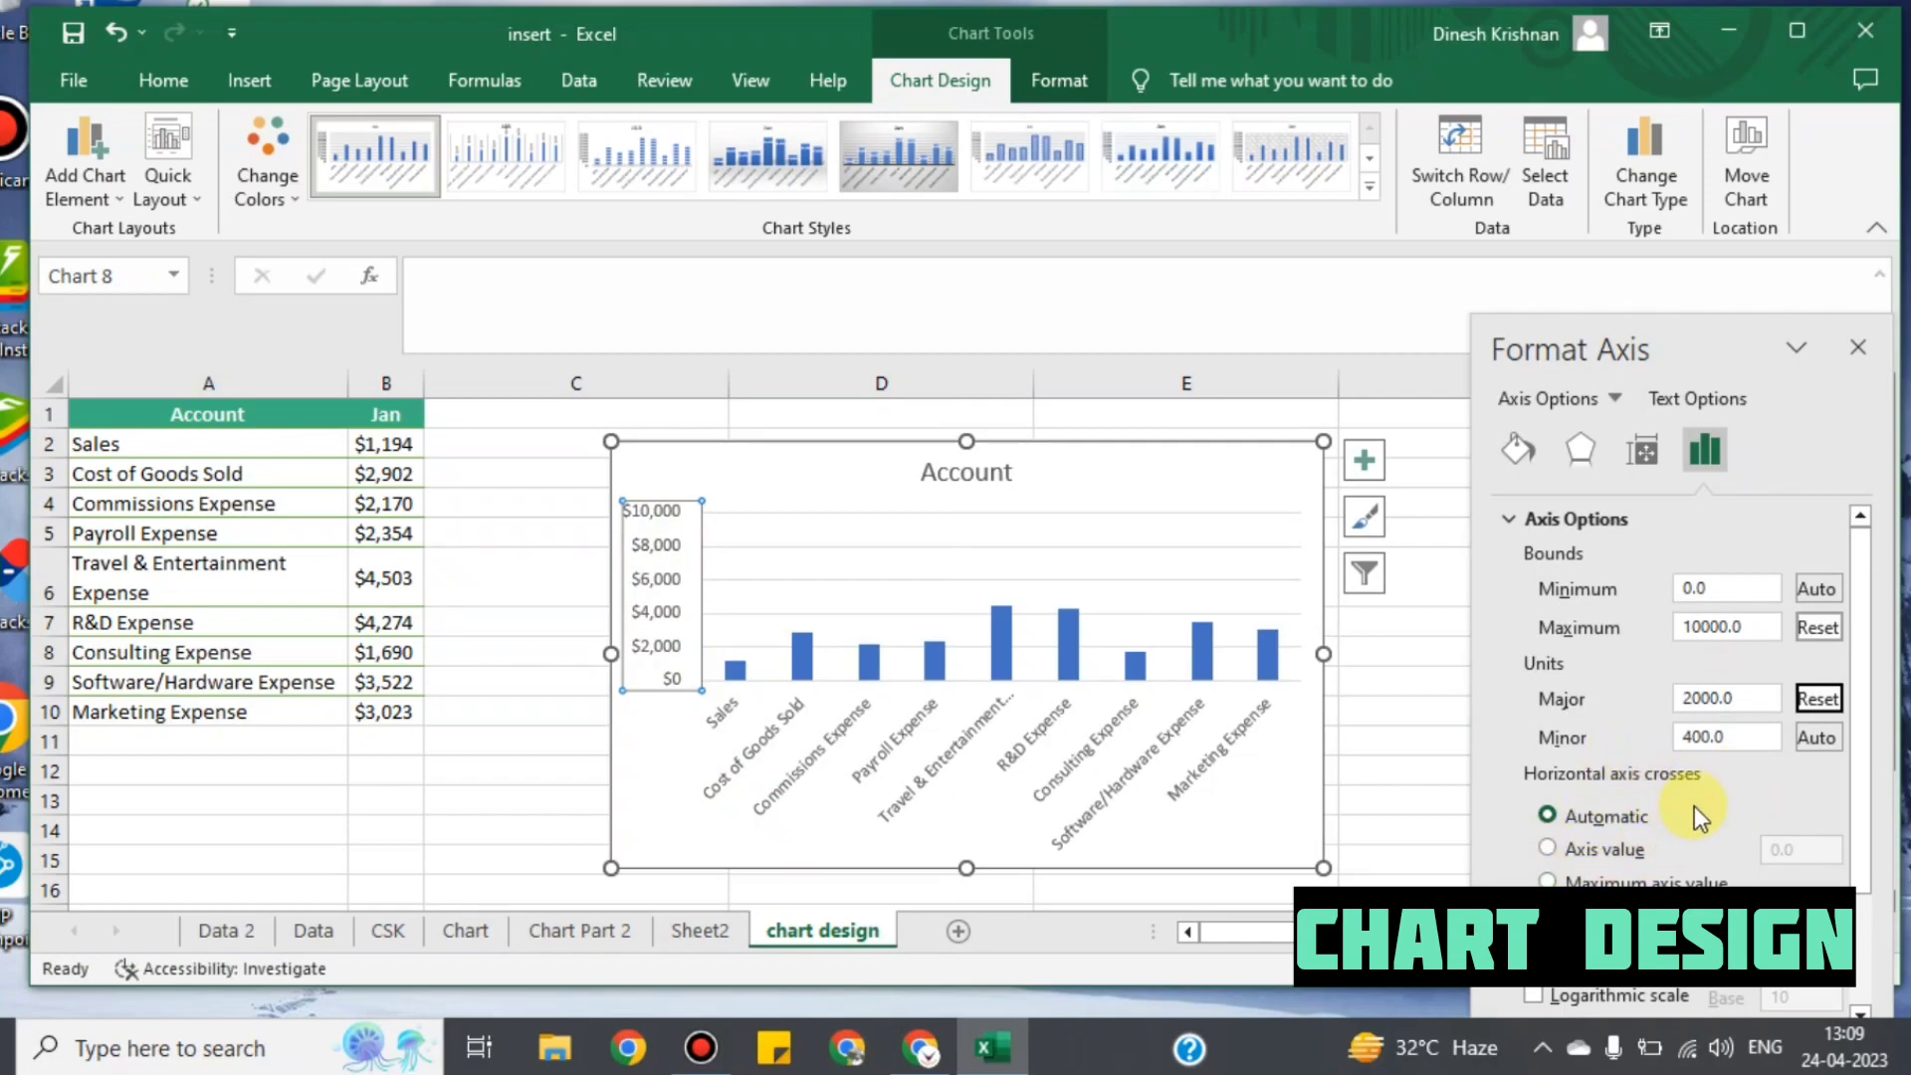
{"action": "scroll", "coordinate": [1694, 808], "scroll_direction": "down", "scroll_amount": 1}
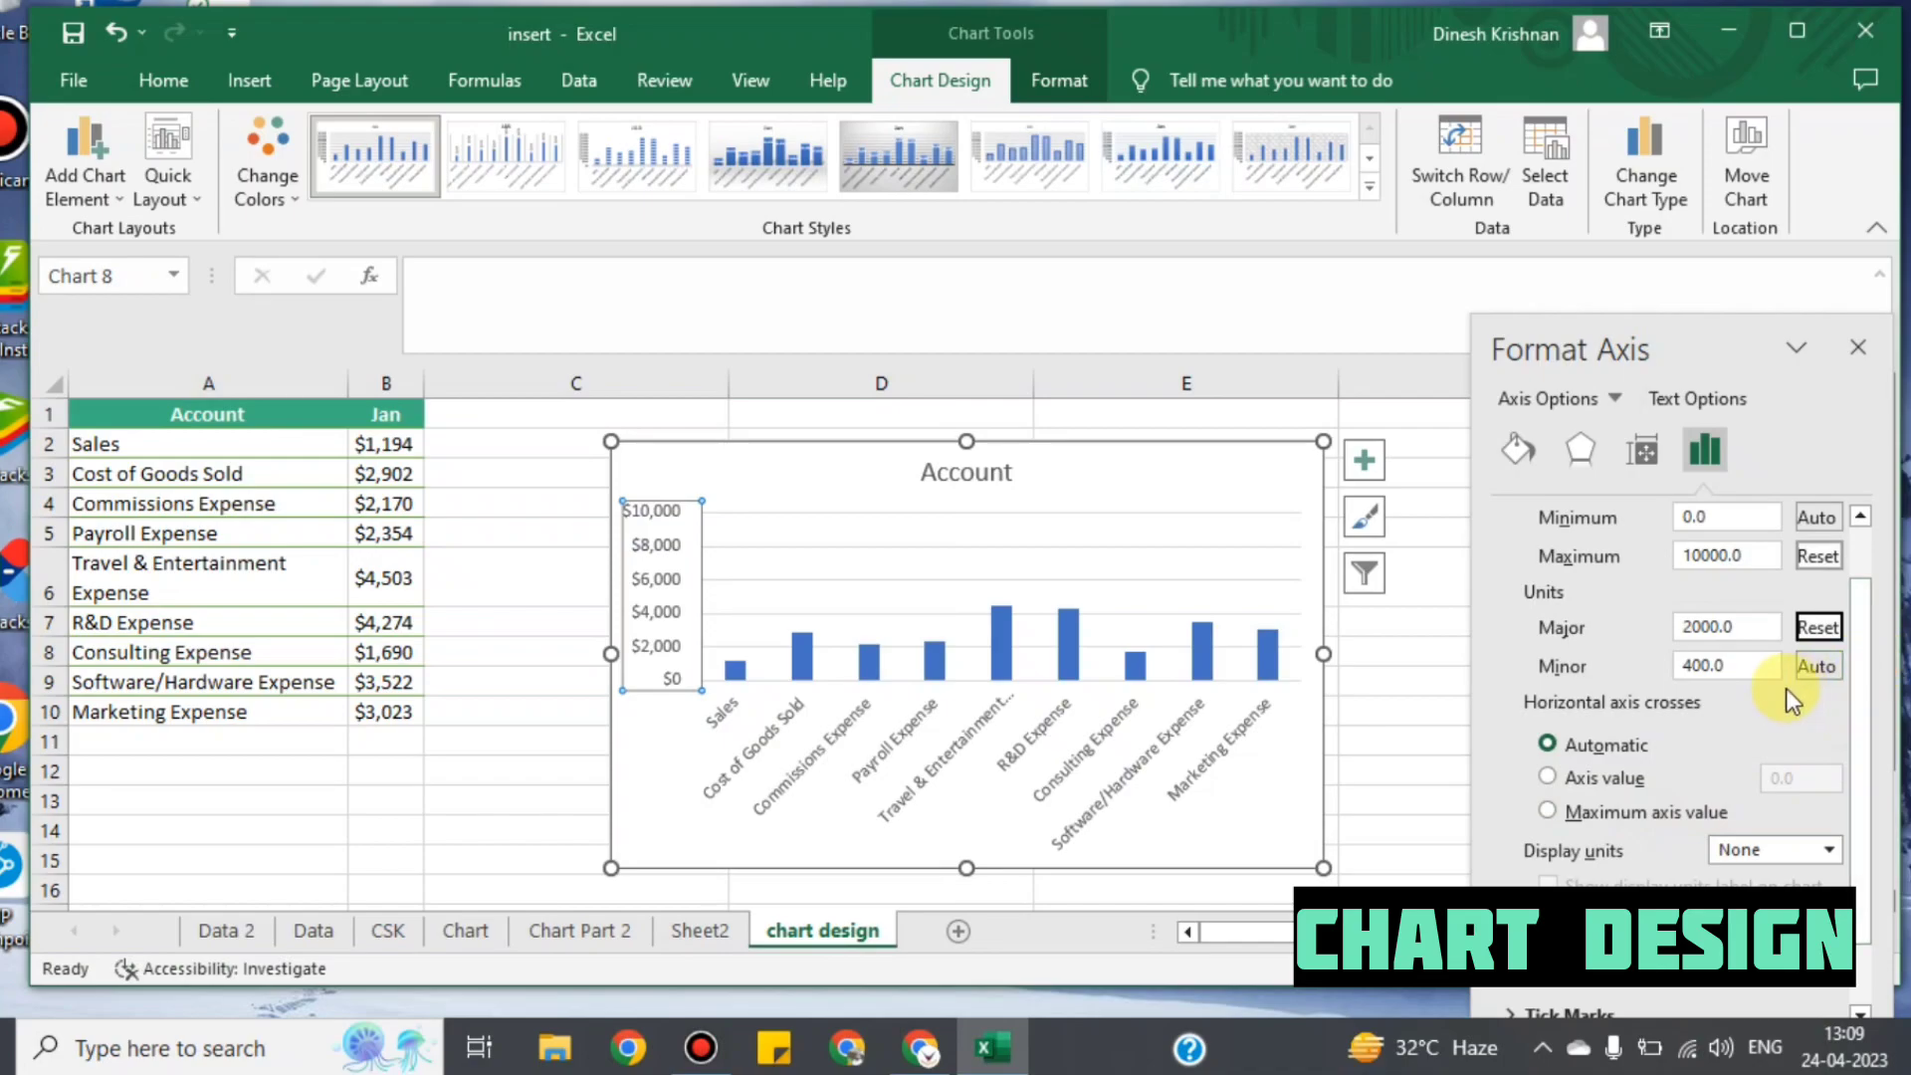
Step: Rotate all horizontal axis label text to a -90° angle so the account names read vertically upward
{"action": "left_click", "coordinate": [980, 721]}
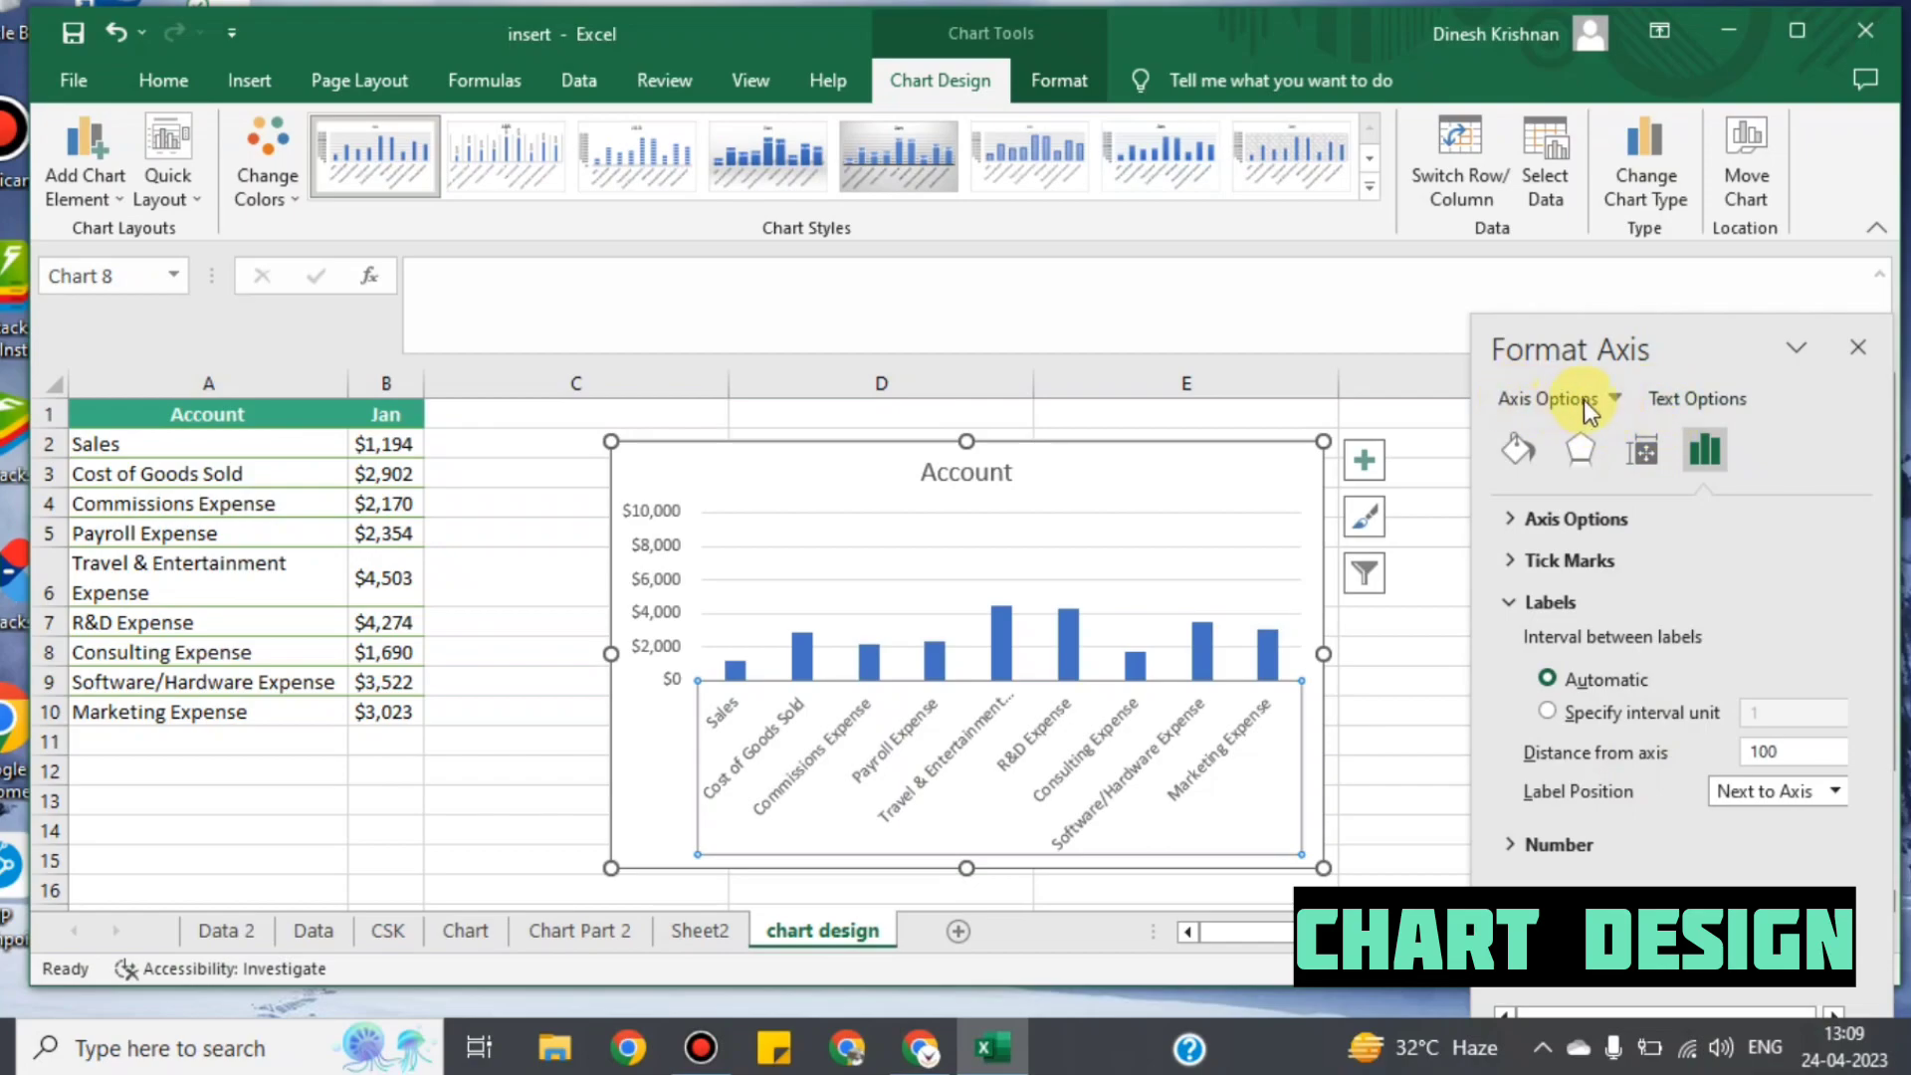
{"action": "left_click", "coordinate": [1694, 397]}
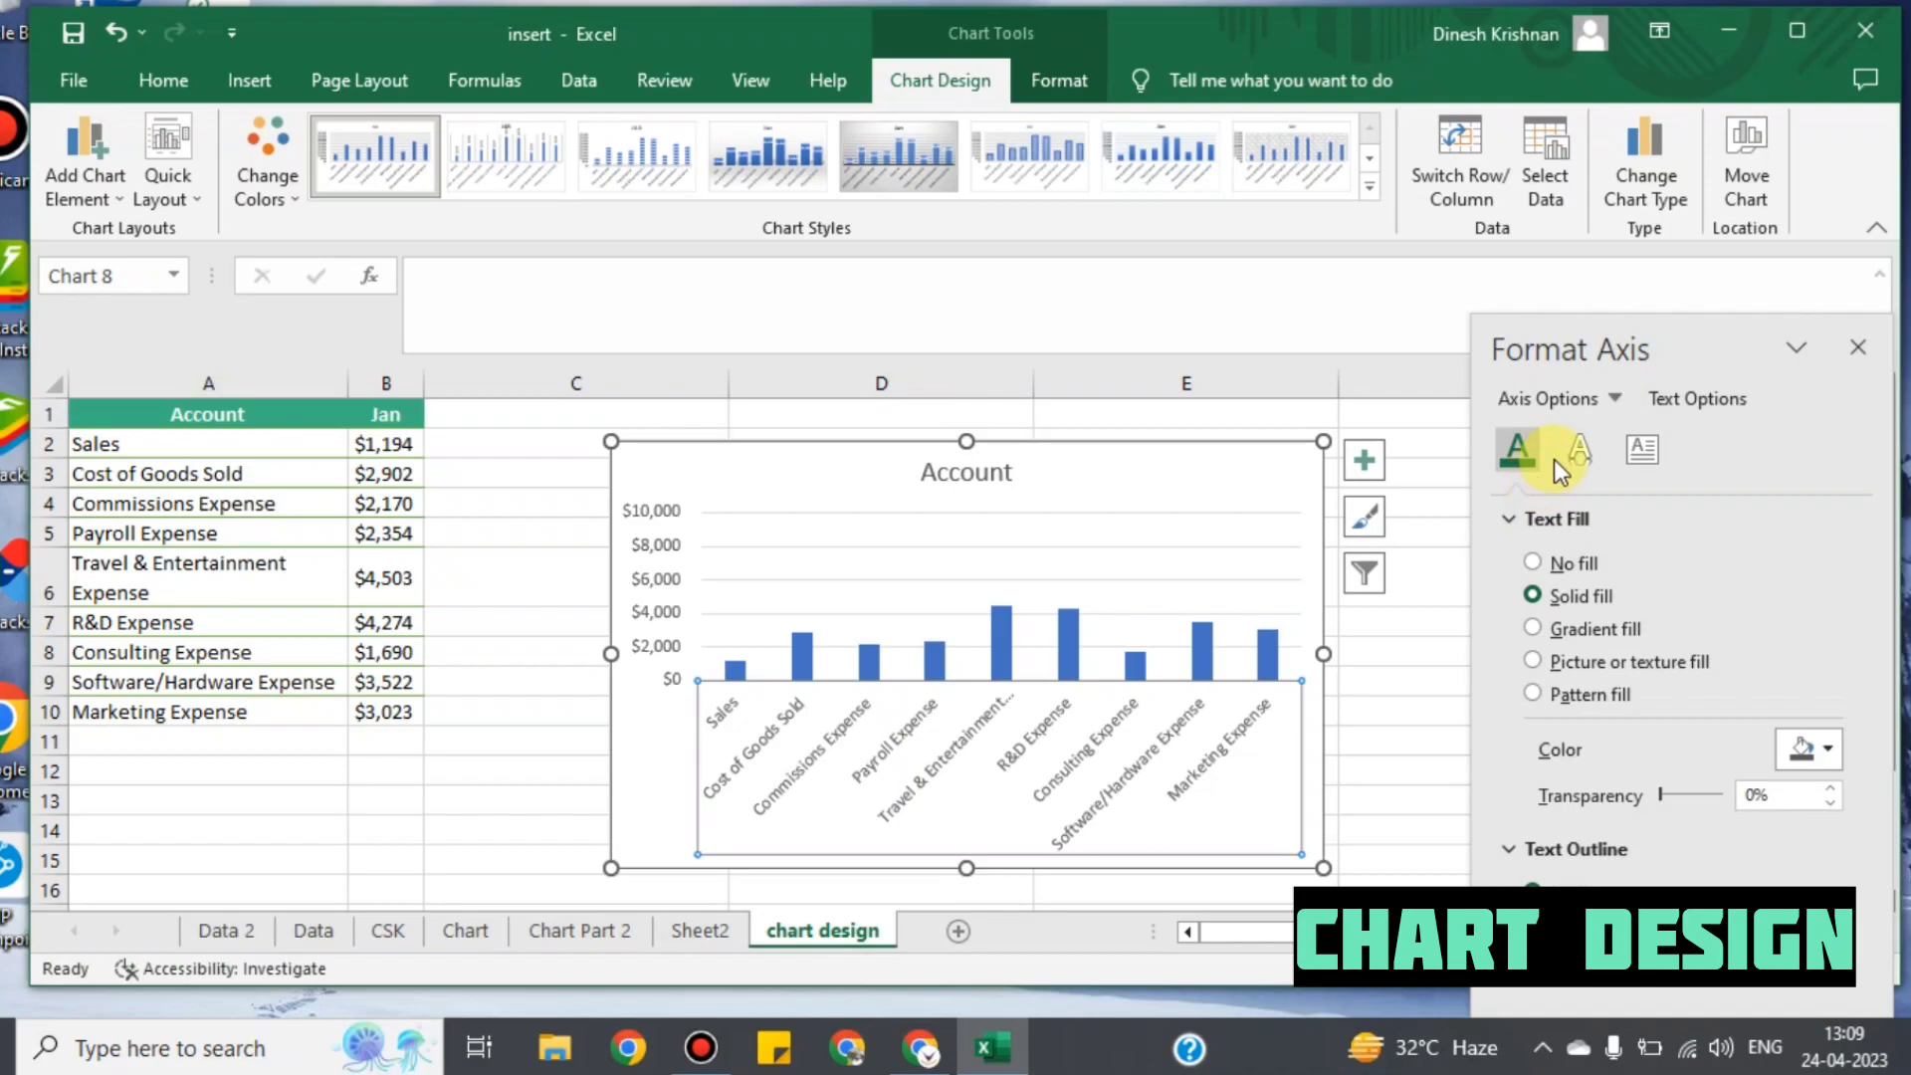
{"action": "left_click", "coordinate": [1640, 452]}
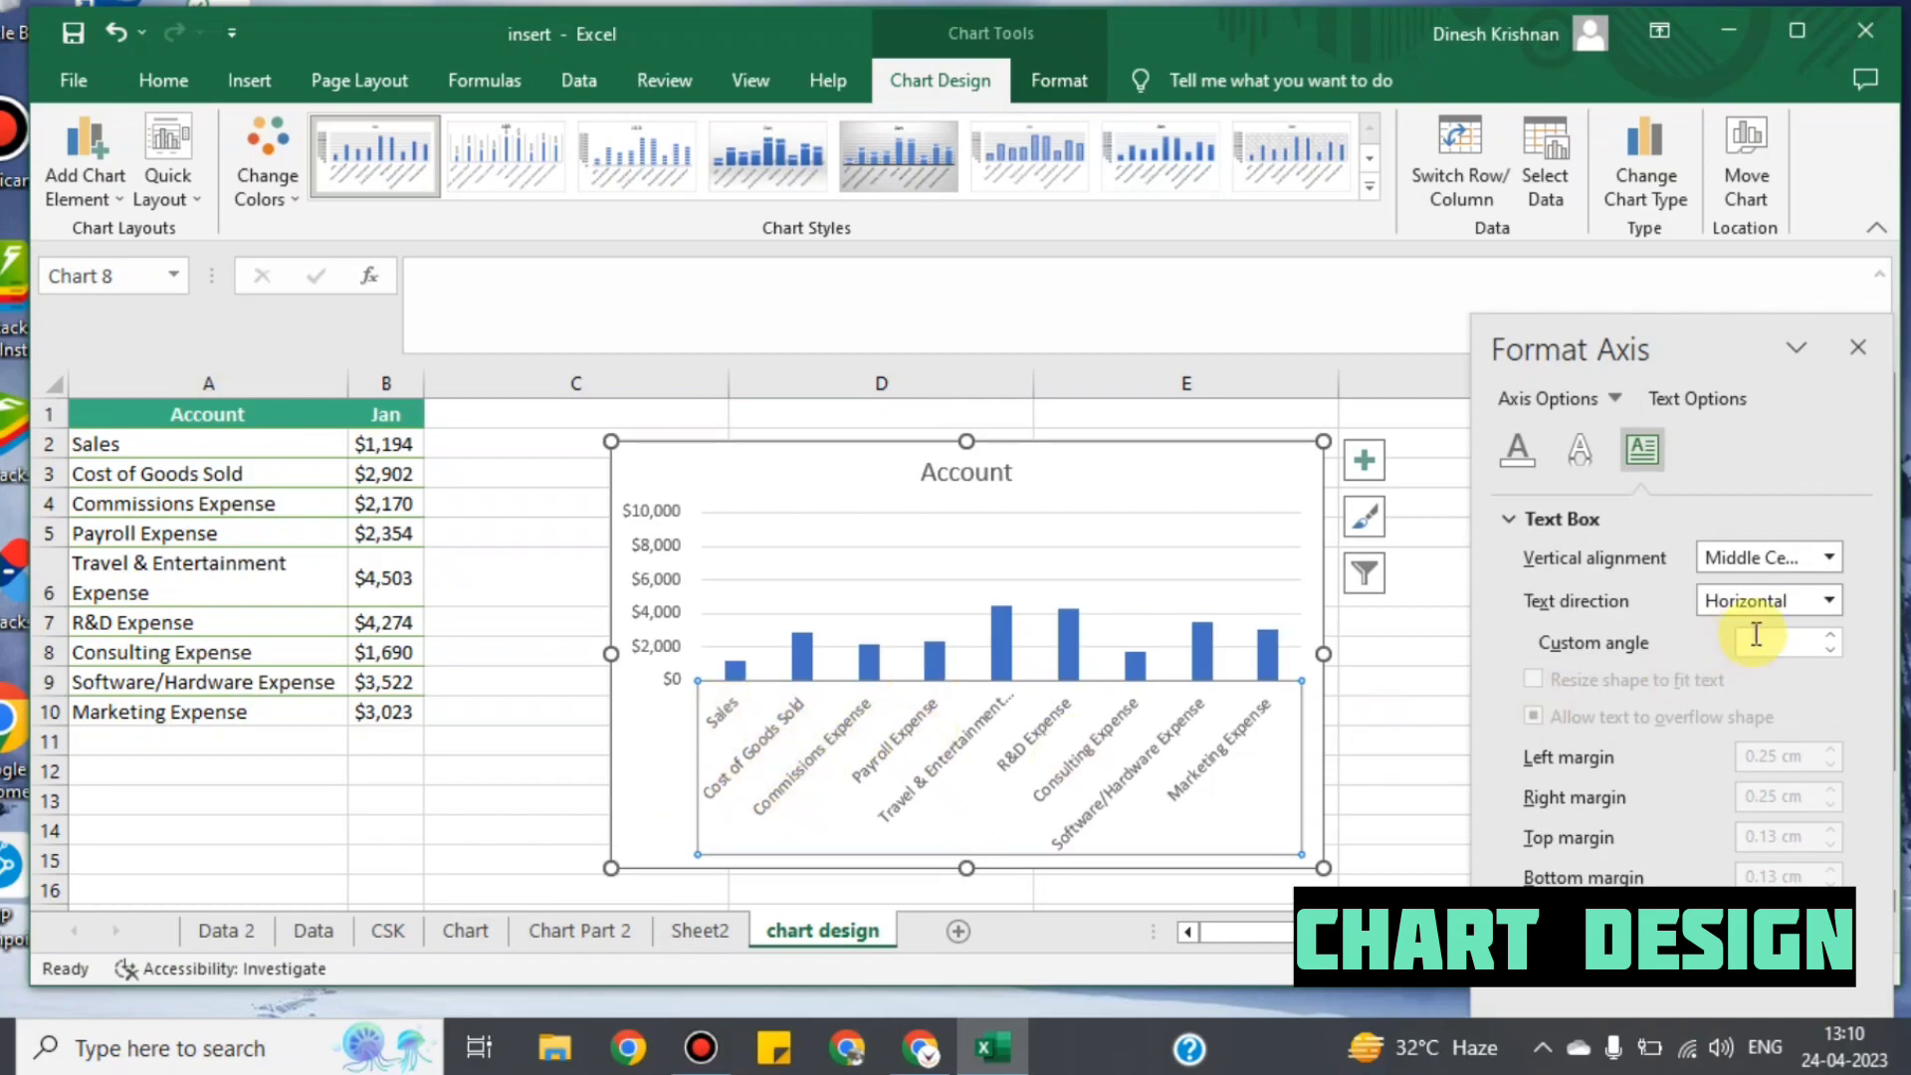
{"action": "left_click", "coordinate": [1836, 602]}
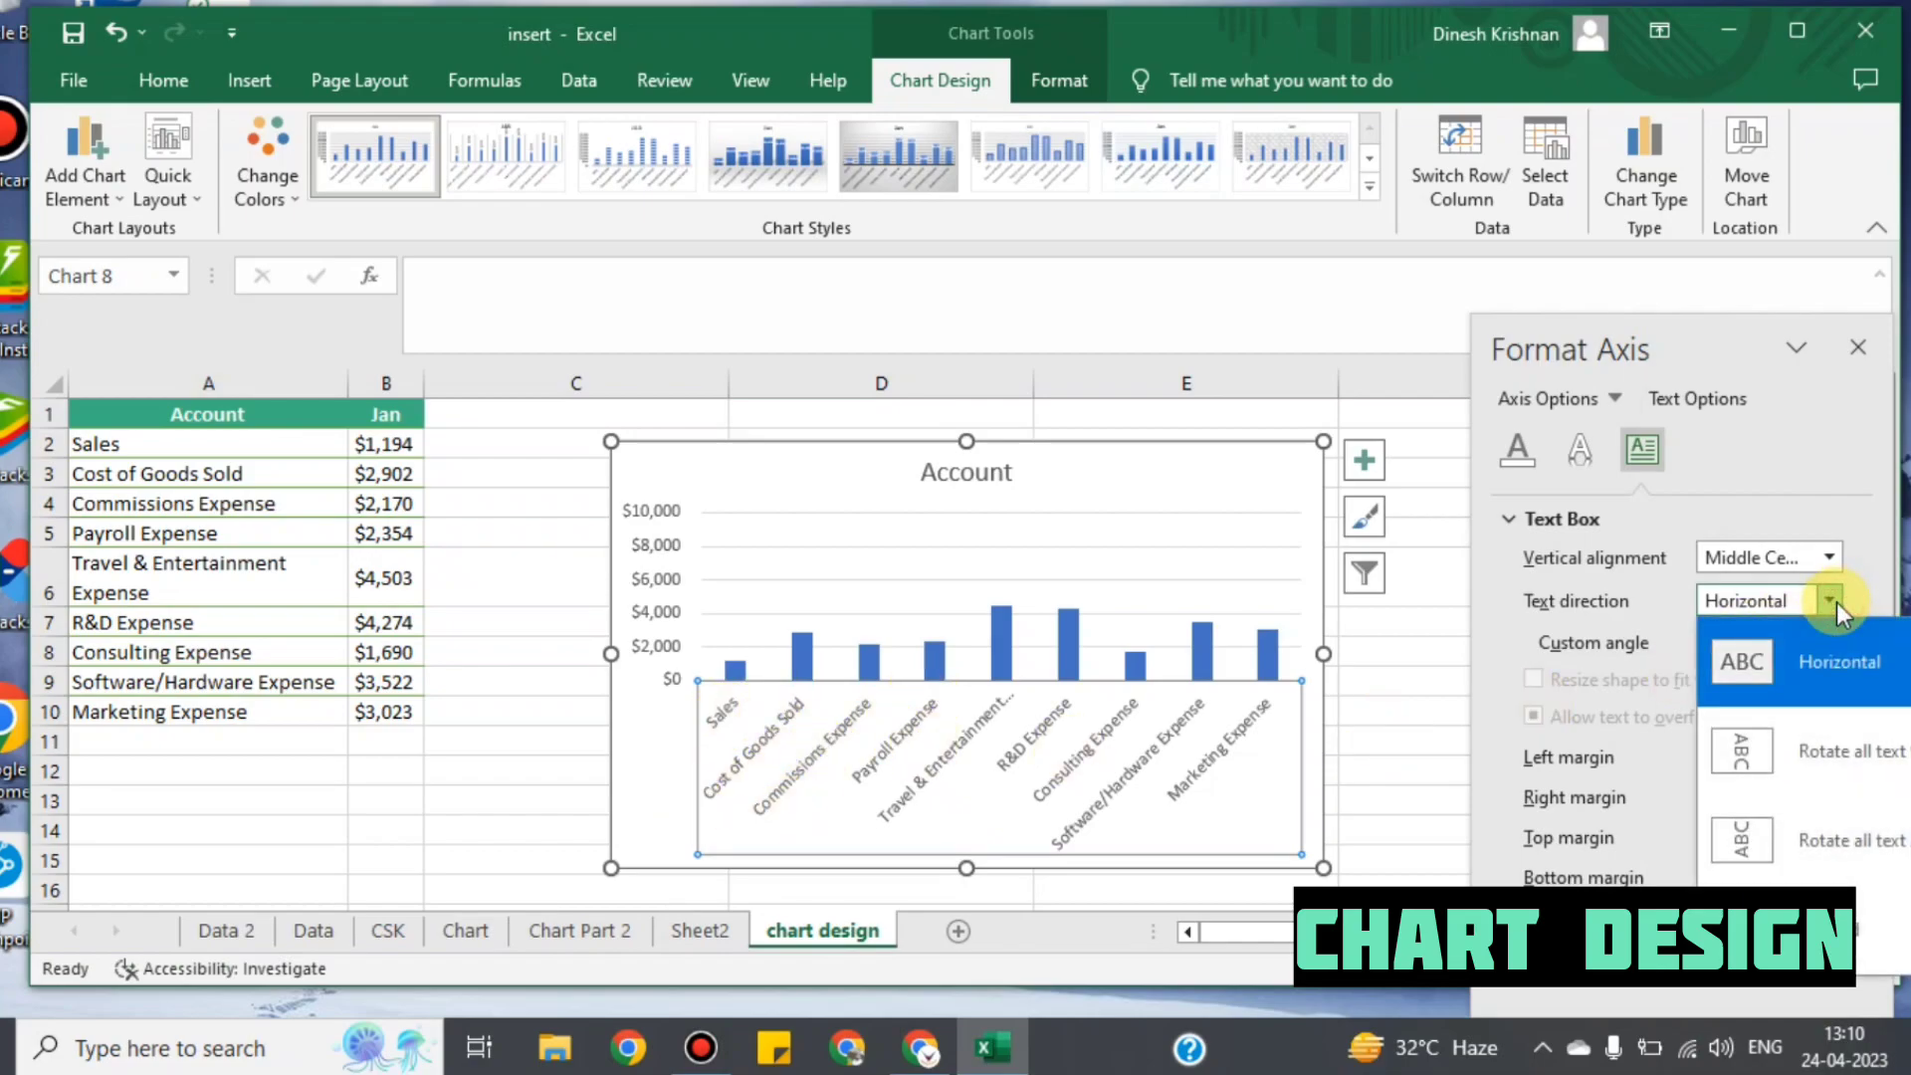
{"action": "left_click", "coordinate": [1888, 841]}
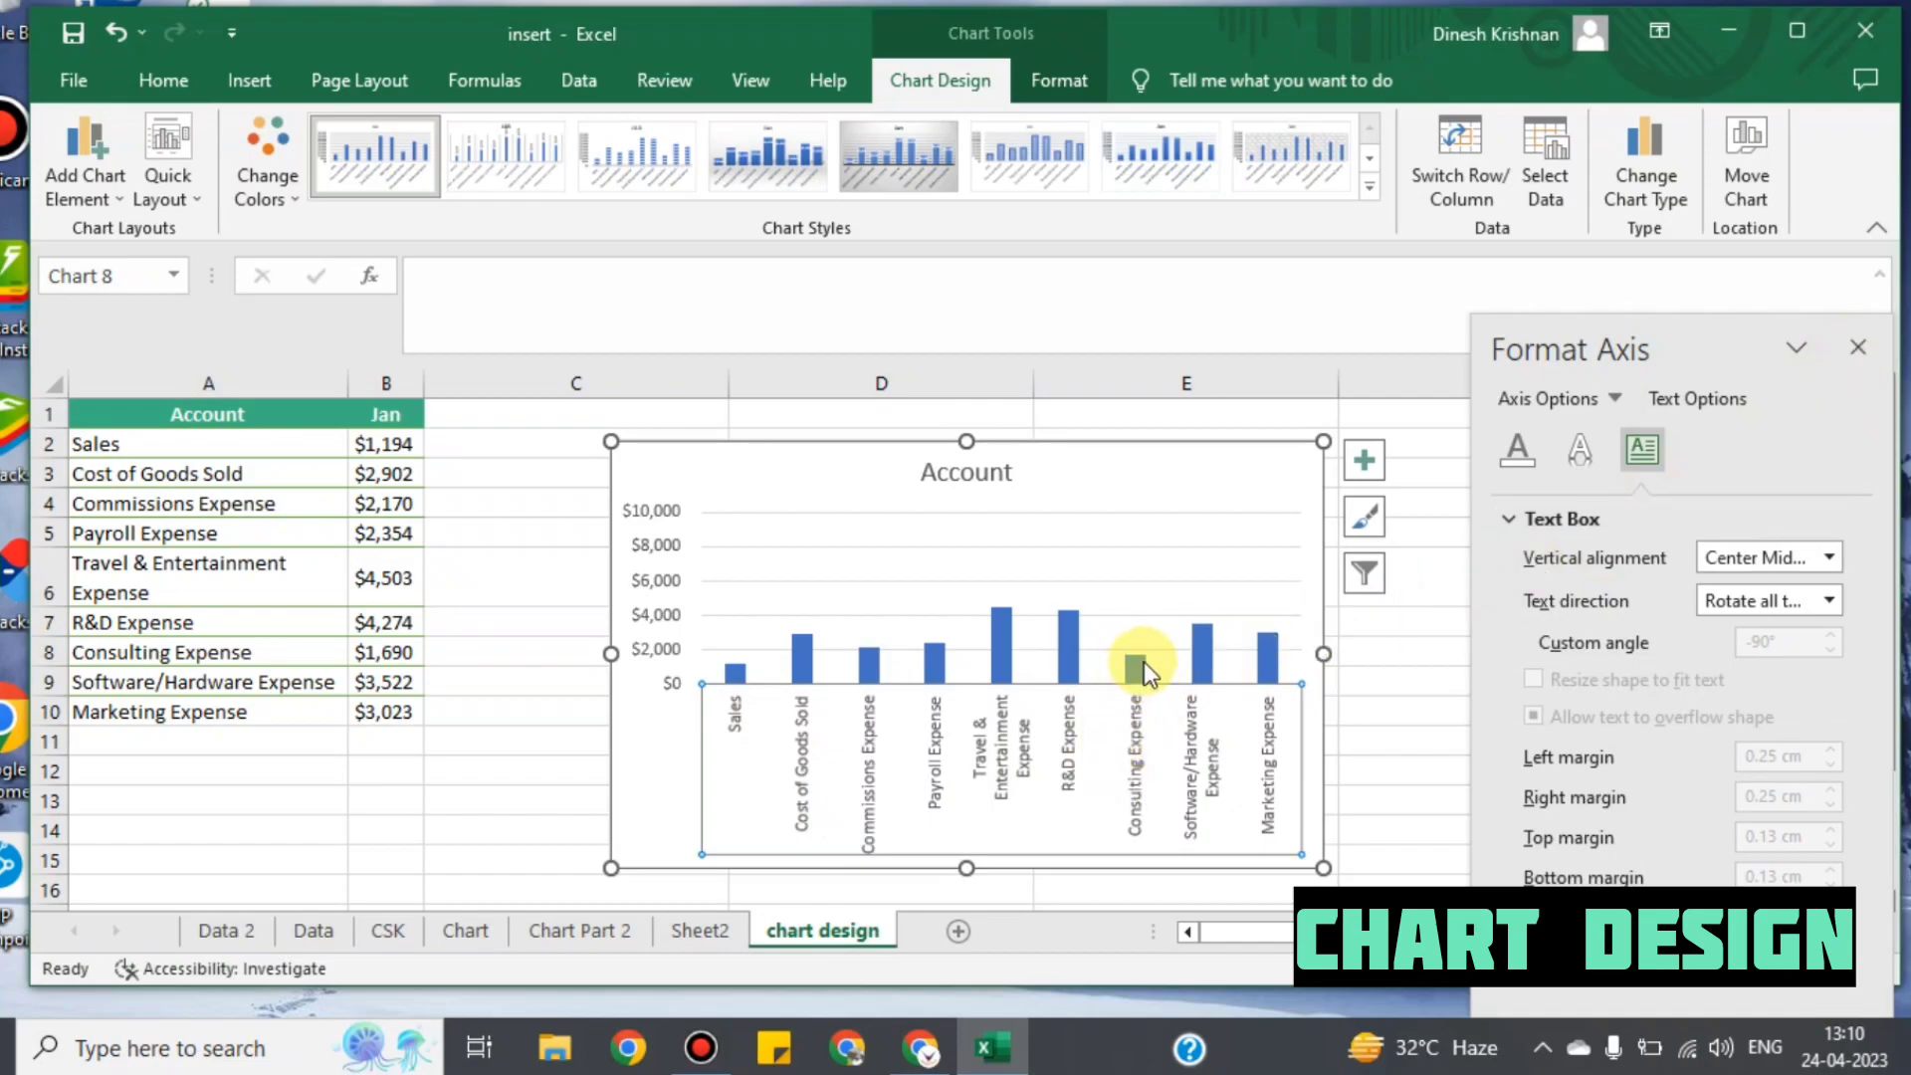
Step: Add a feb column with $1,000 for every account in column C, and replace the chart with a new column chart of both months
{"action": "left_click", "coordinate": [1080, 666]}
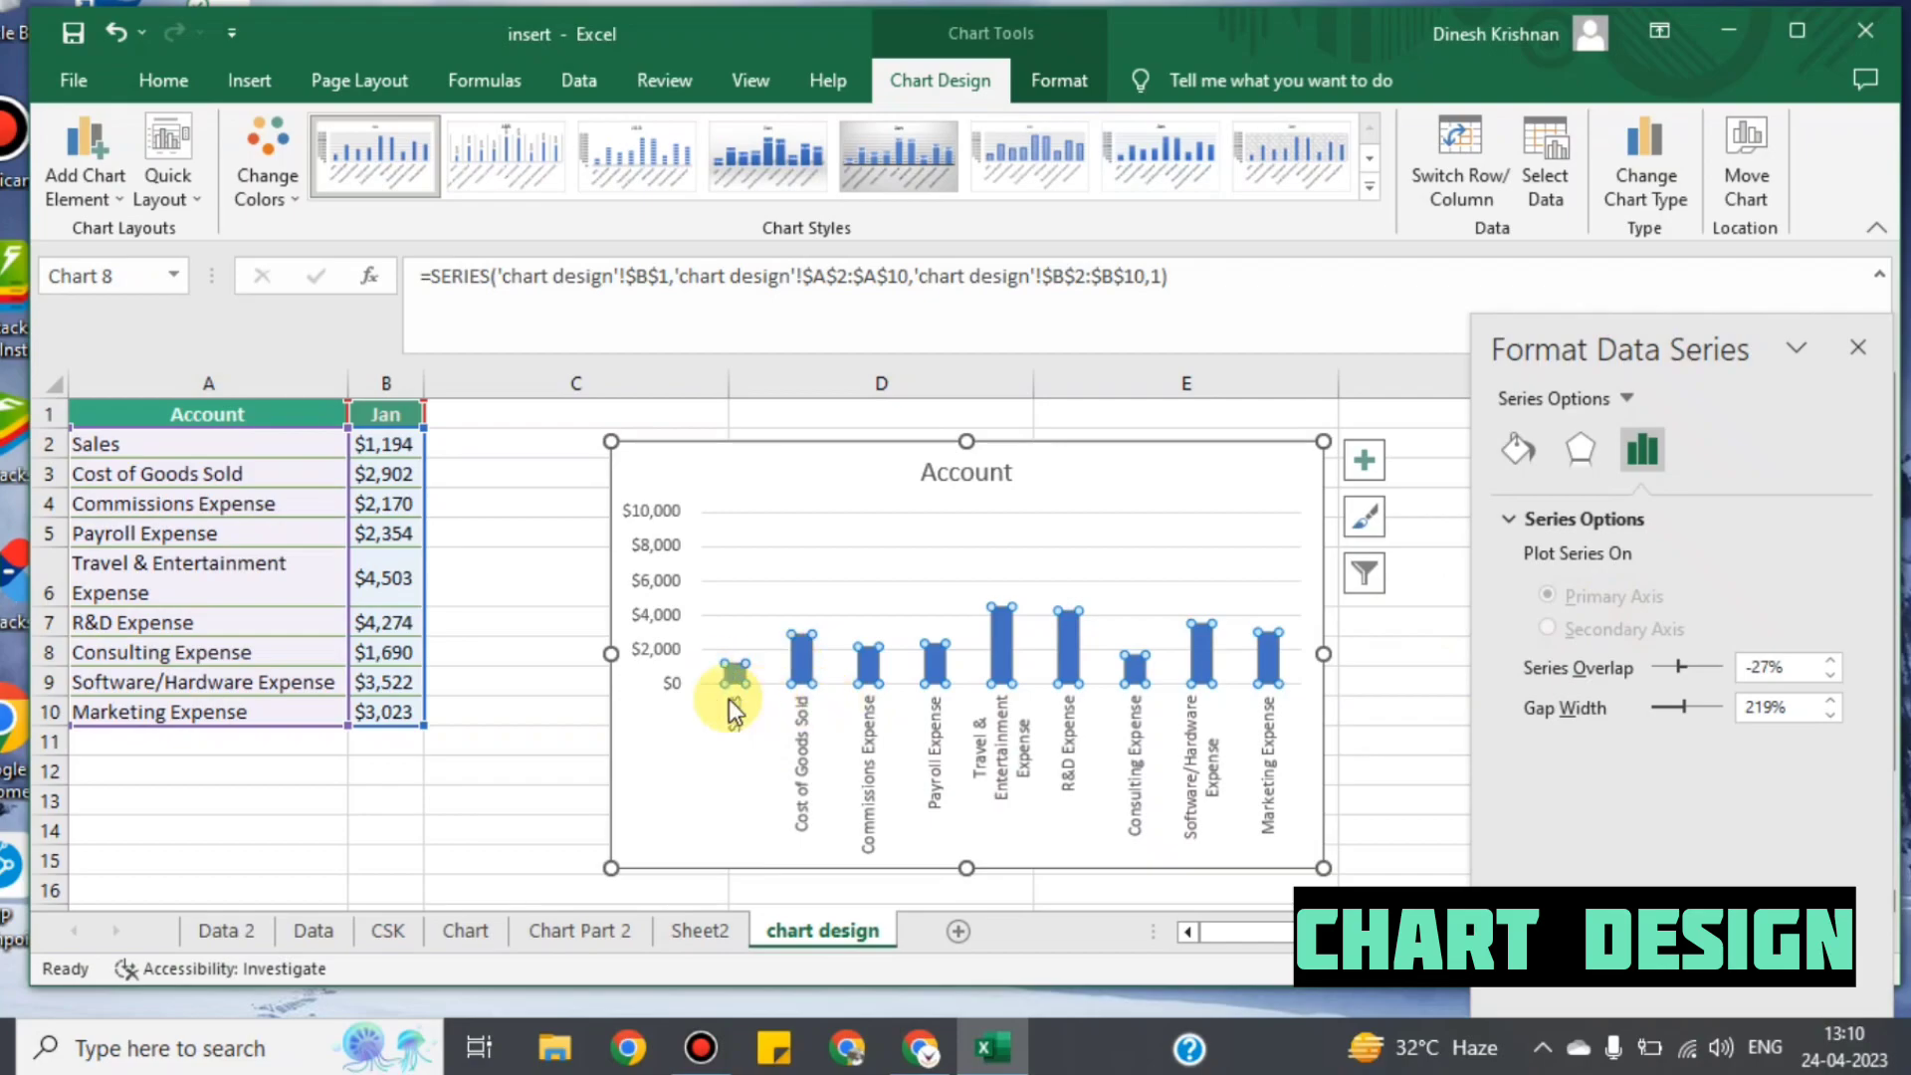
{"action": "left_click", "coordinate": [408, 773]}
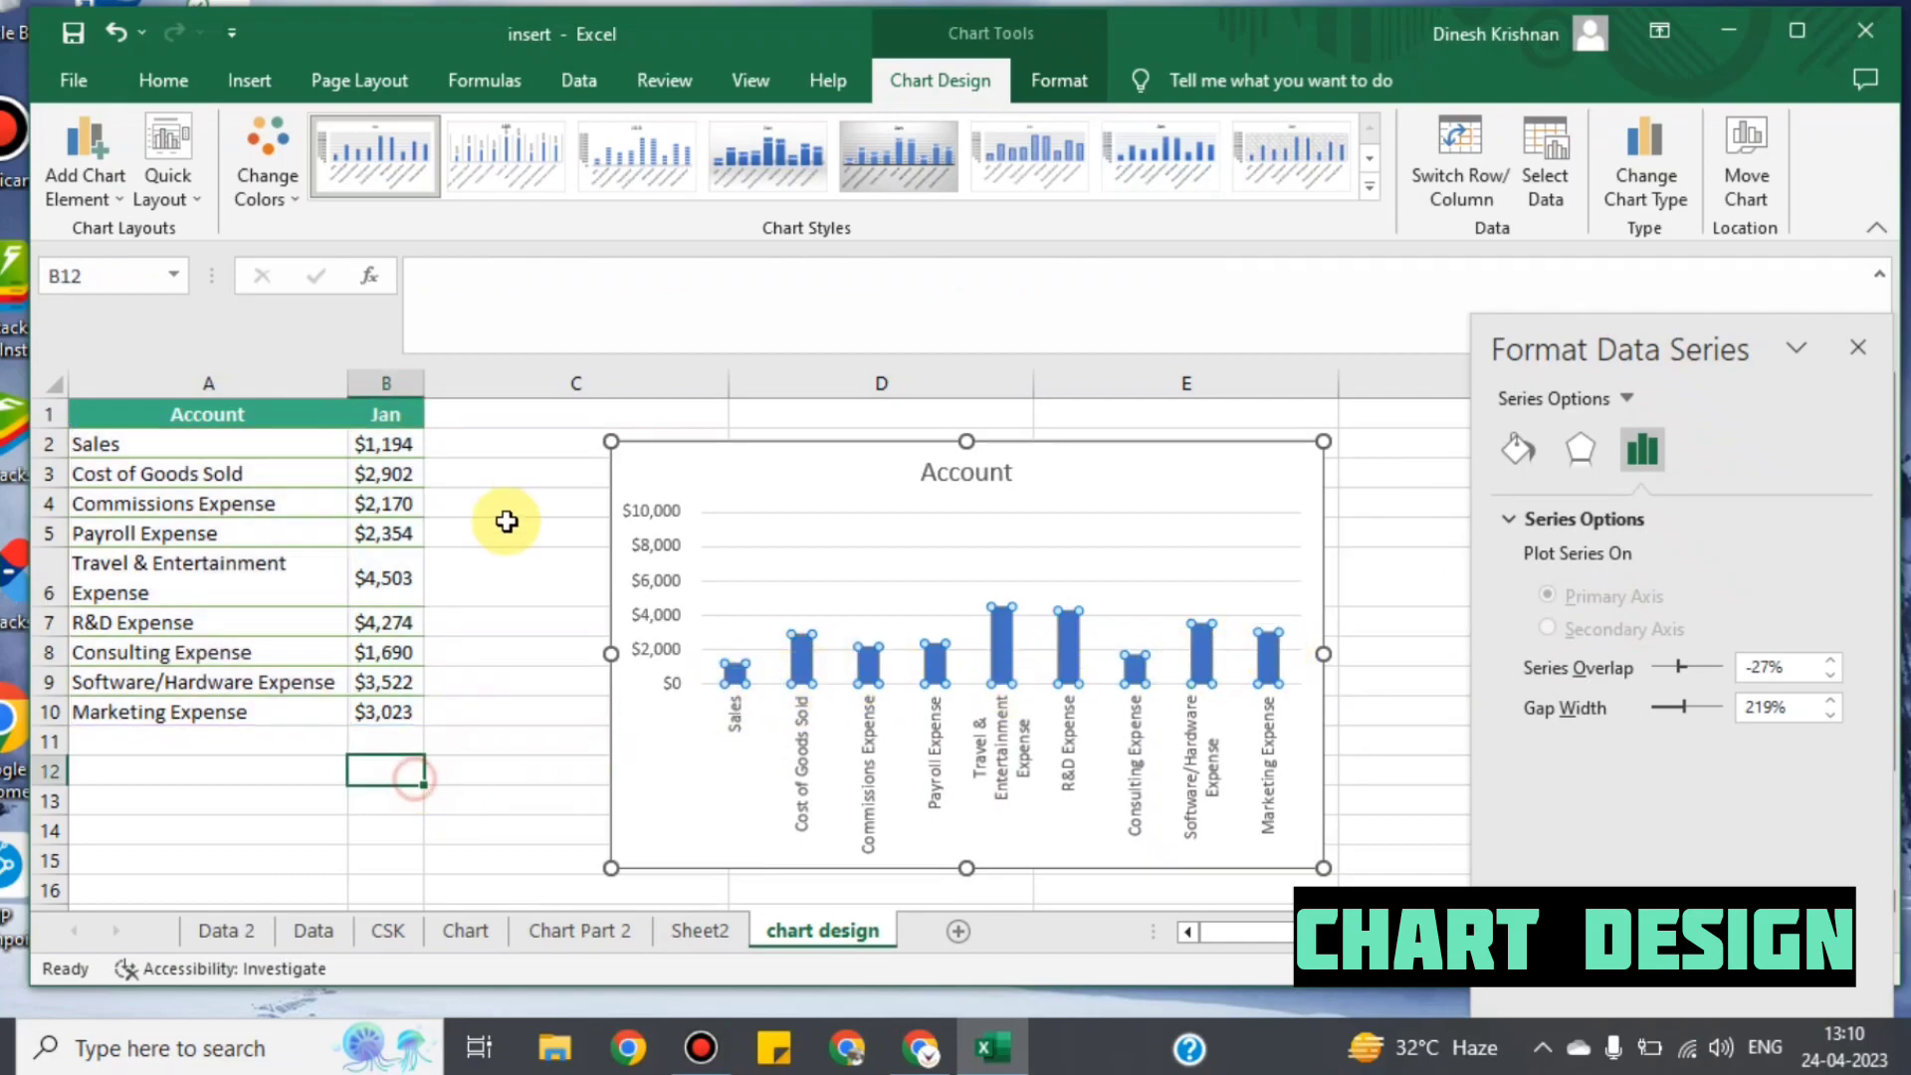
{"action": "left_click", "coordinate": [511, 411]}
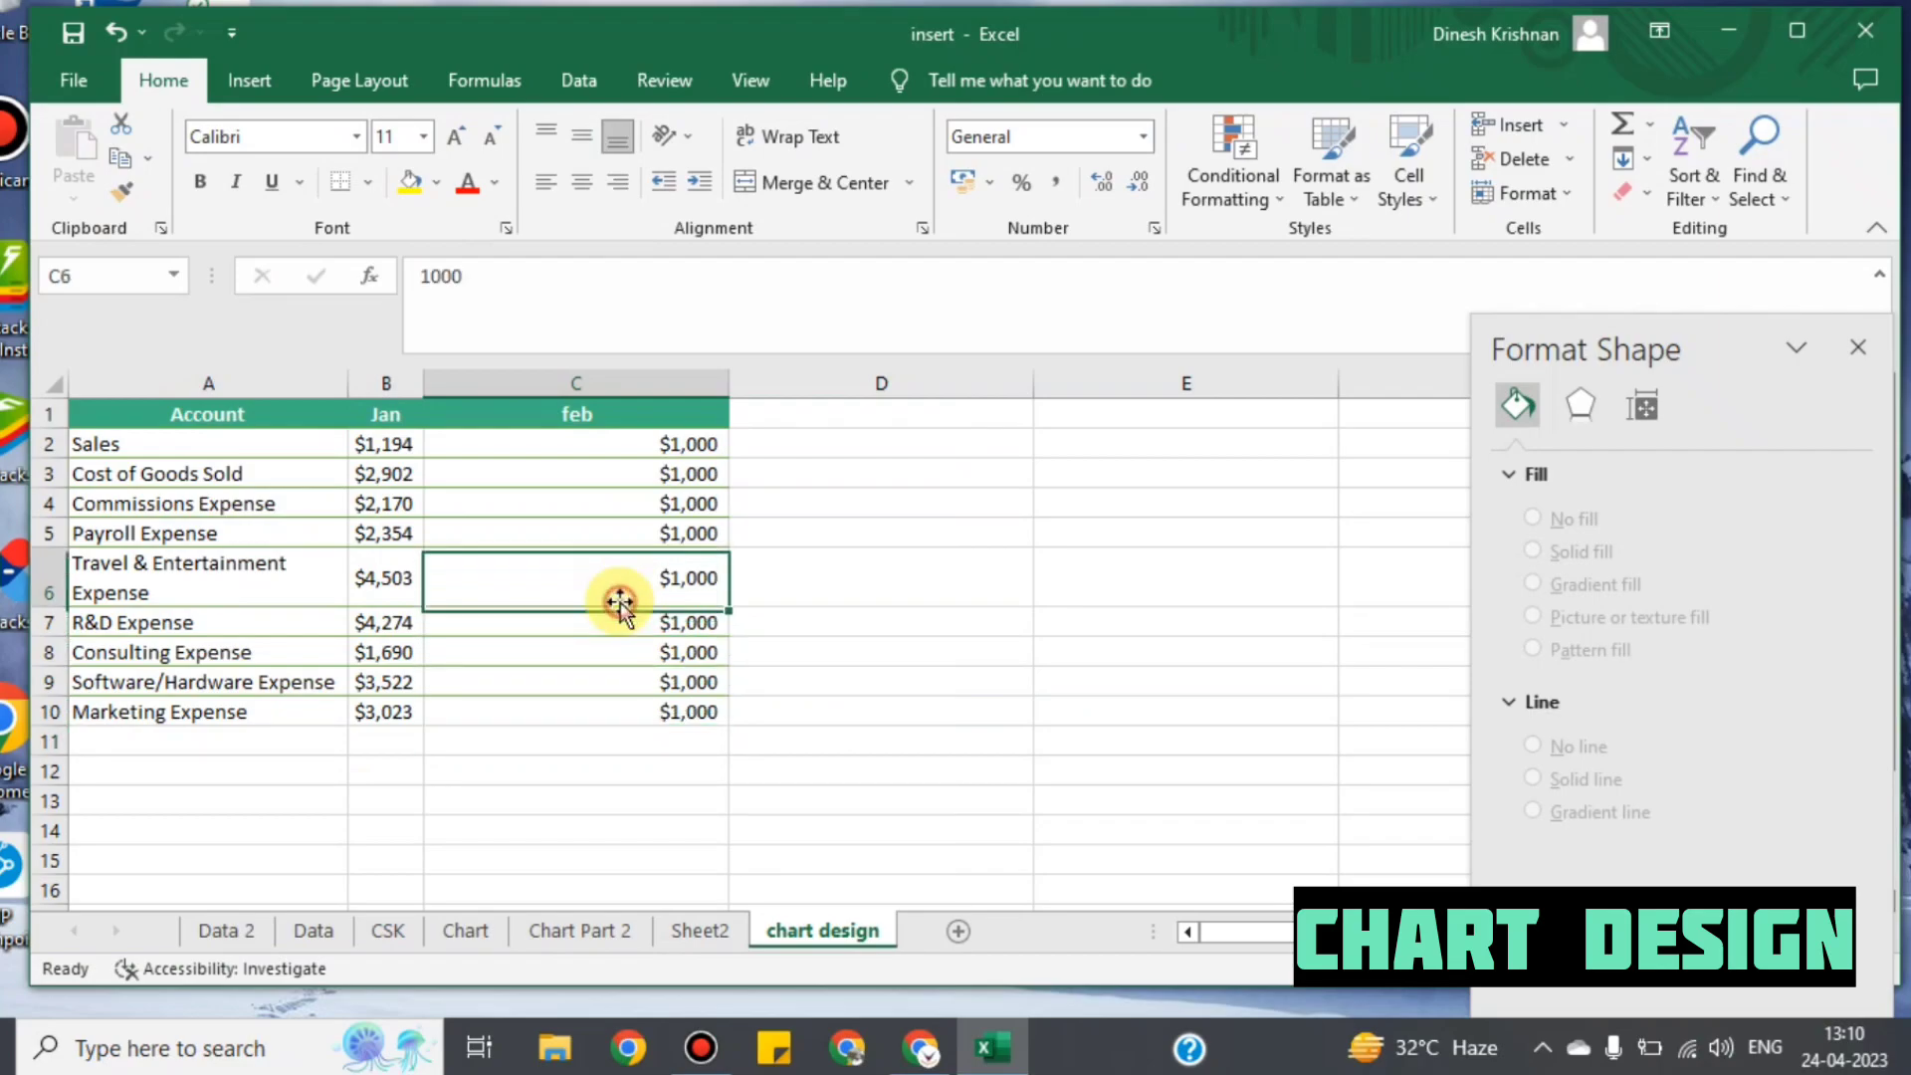
{"action": "key", "text": "alt+F1"}
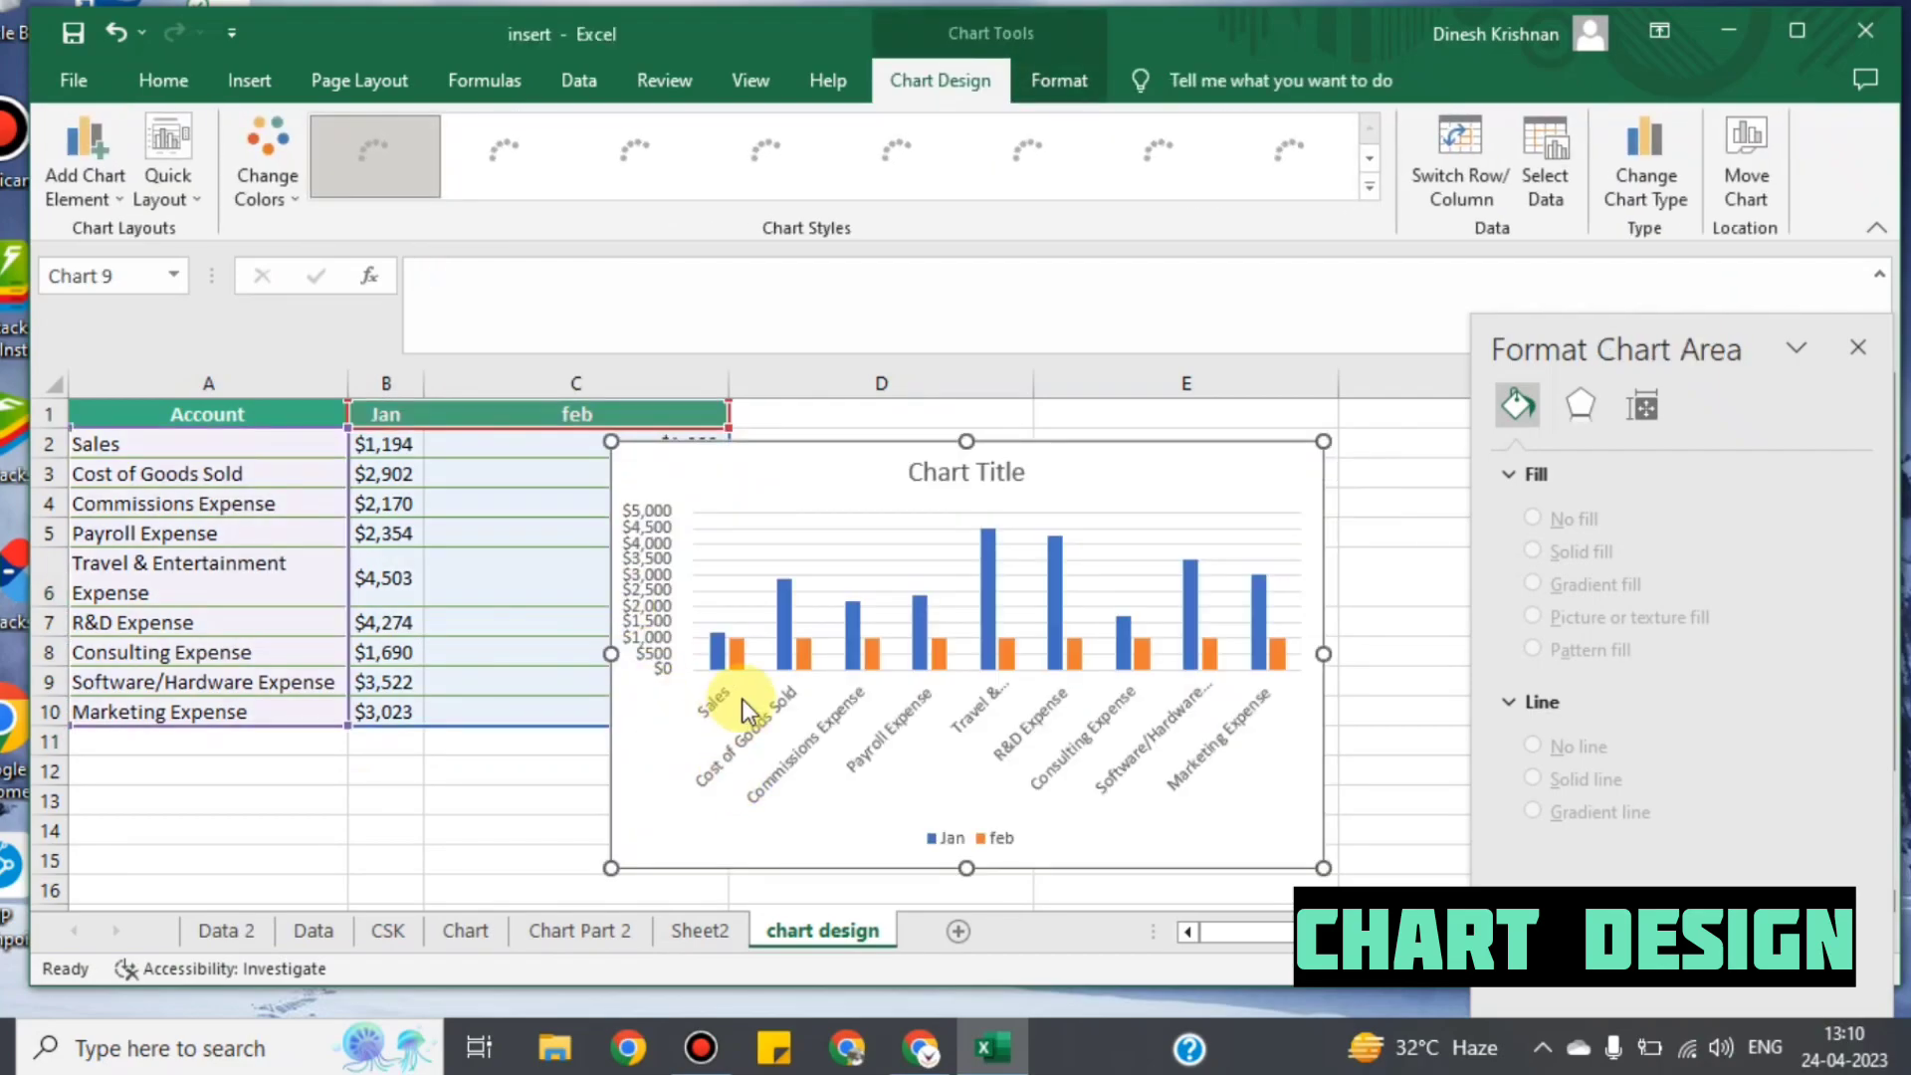
{"action": "mouse_move", "coordinate": [732, 657]}
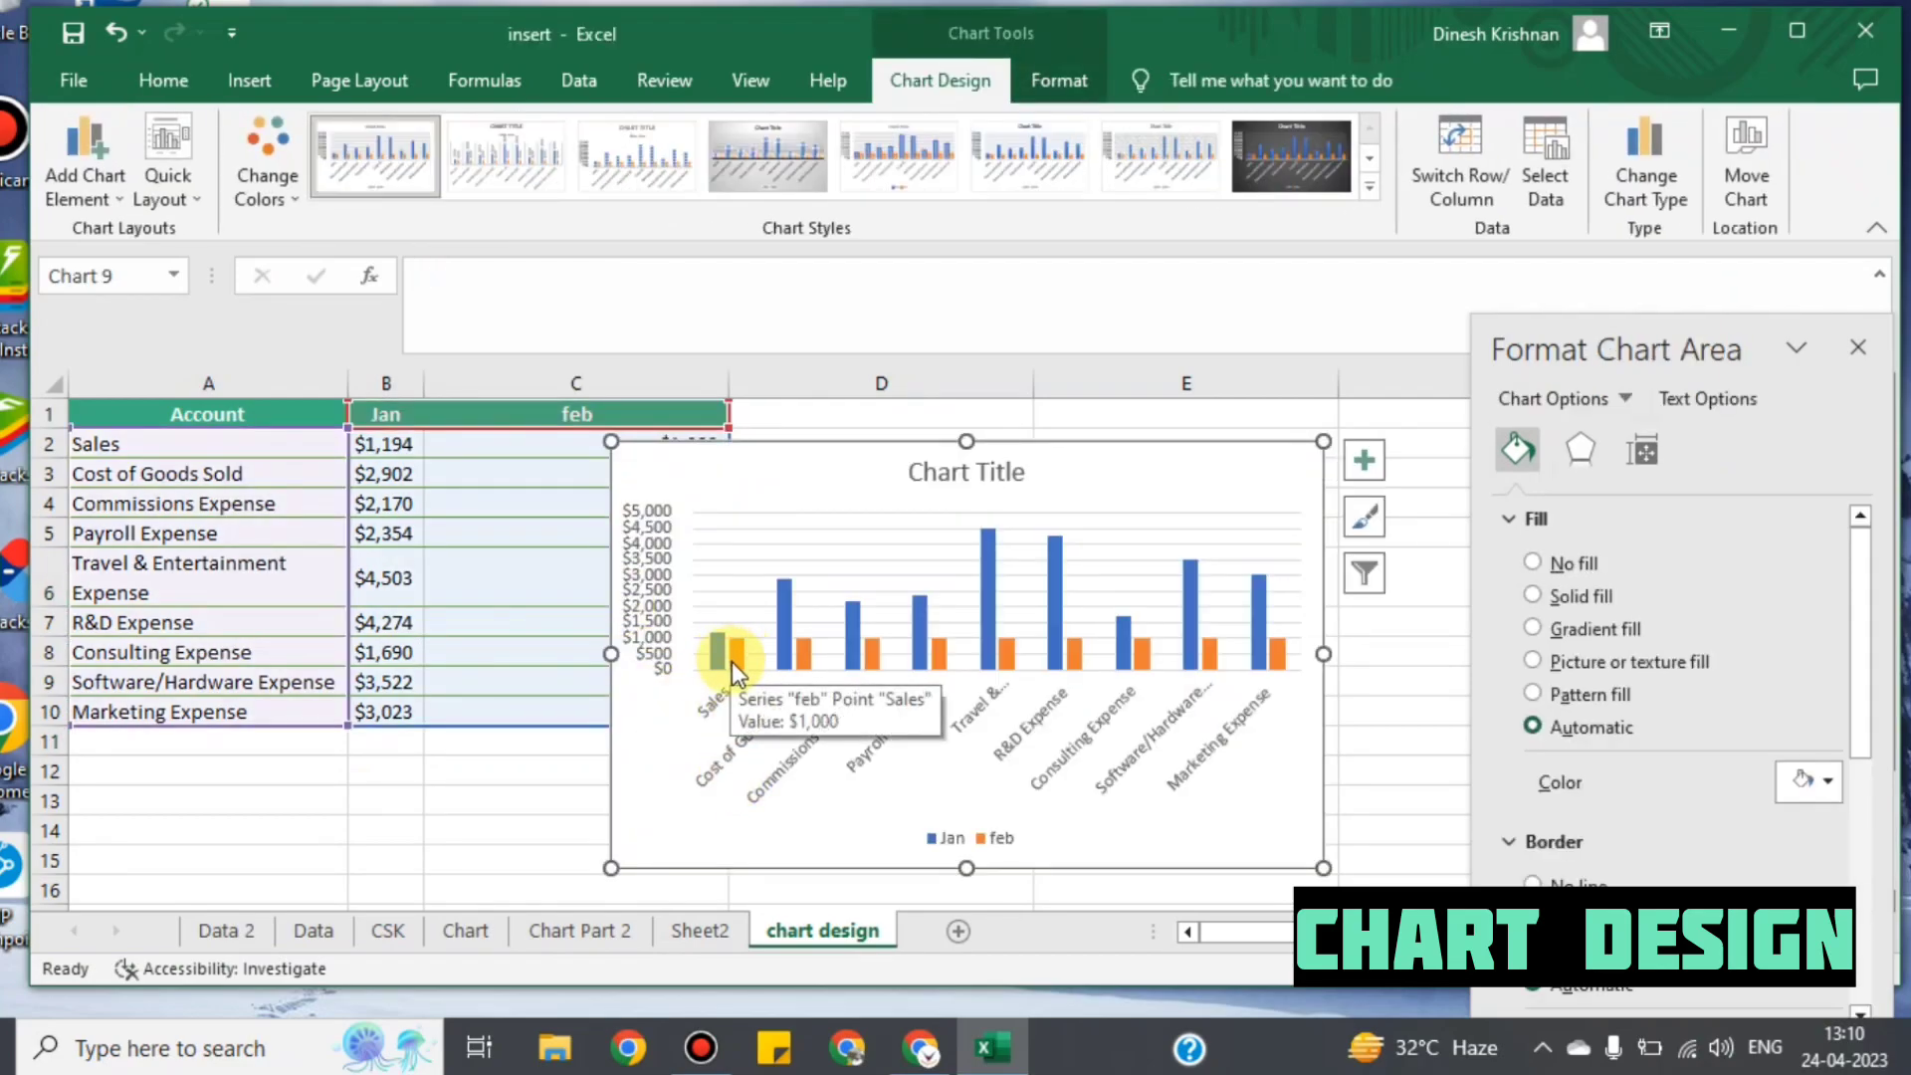
Step: Set the Jan series overlap to -87% and adjust its gap width, trying 269% and 149%
{"action": "left_click", "coordinate": [786, 657]}
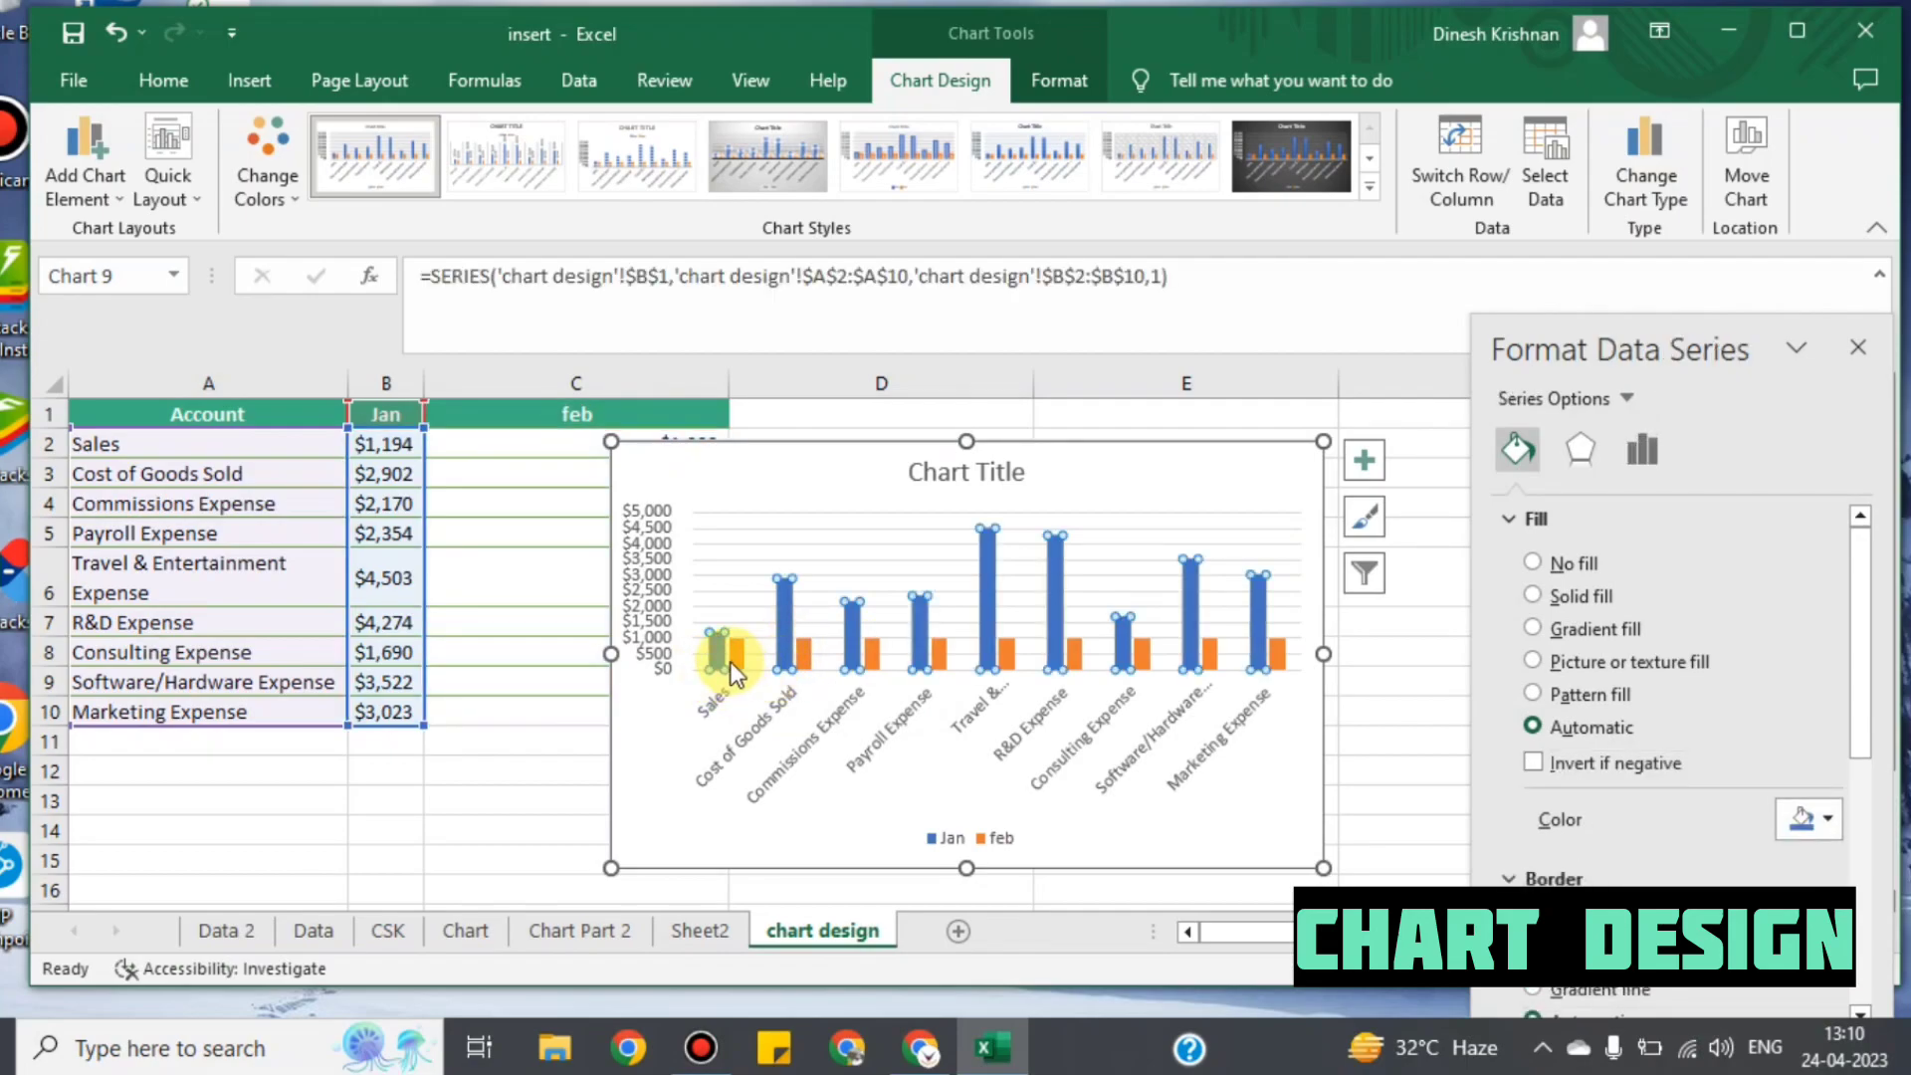
{"action": "left_click", "coordinate": [1652, 452]}
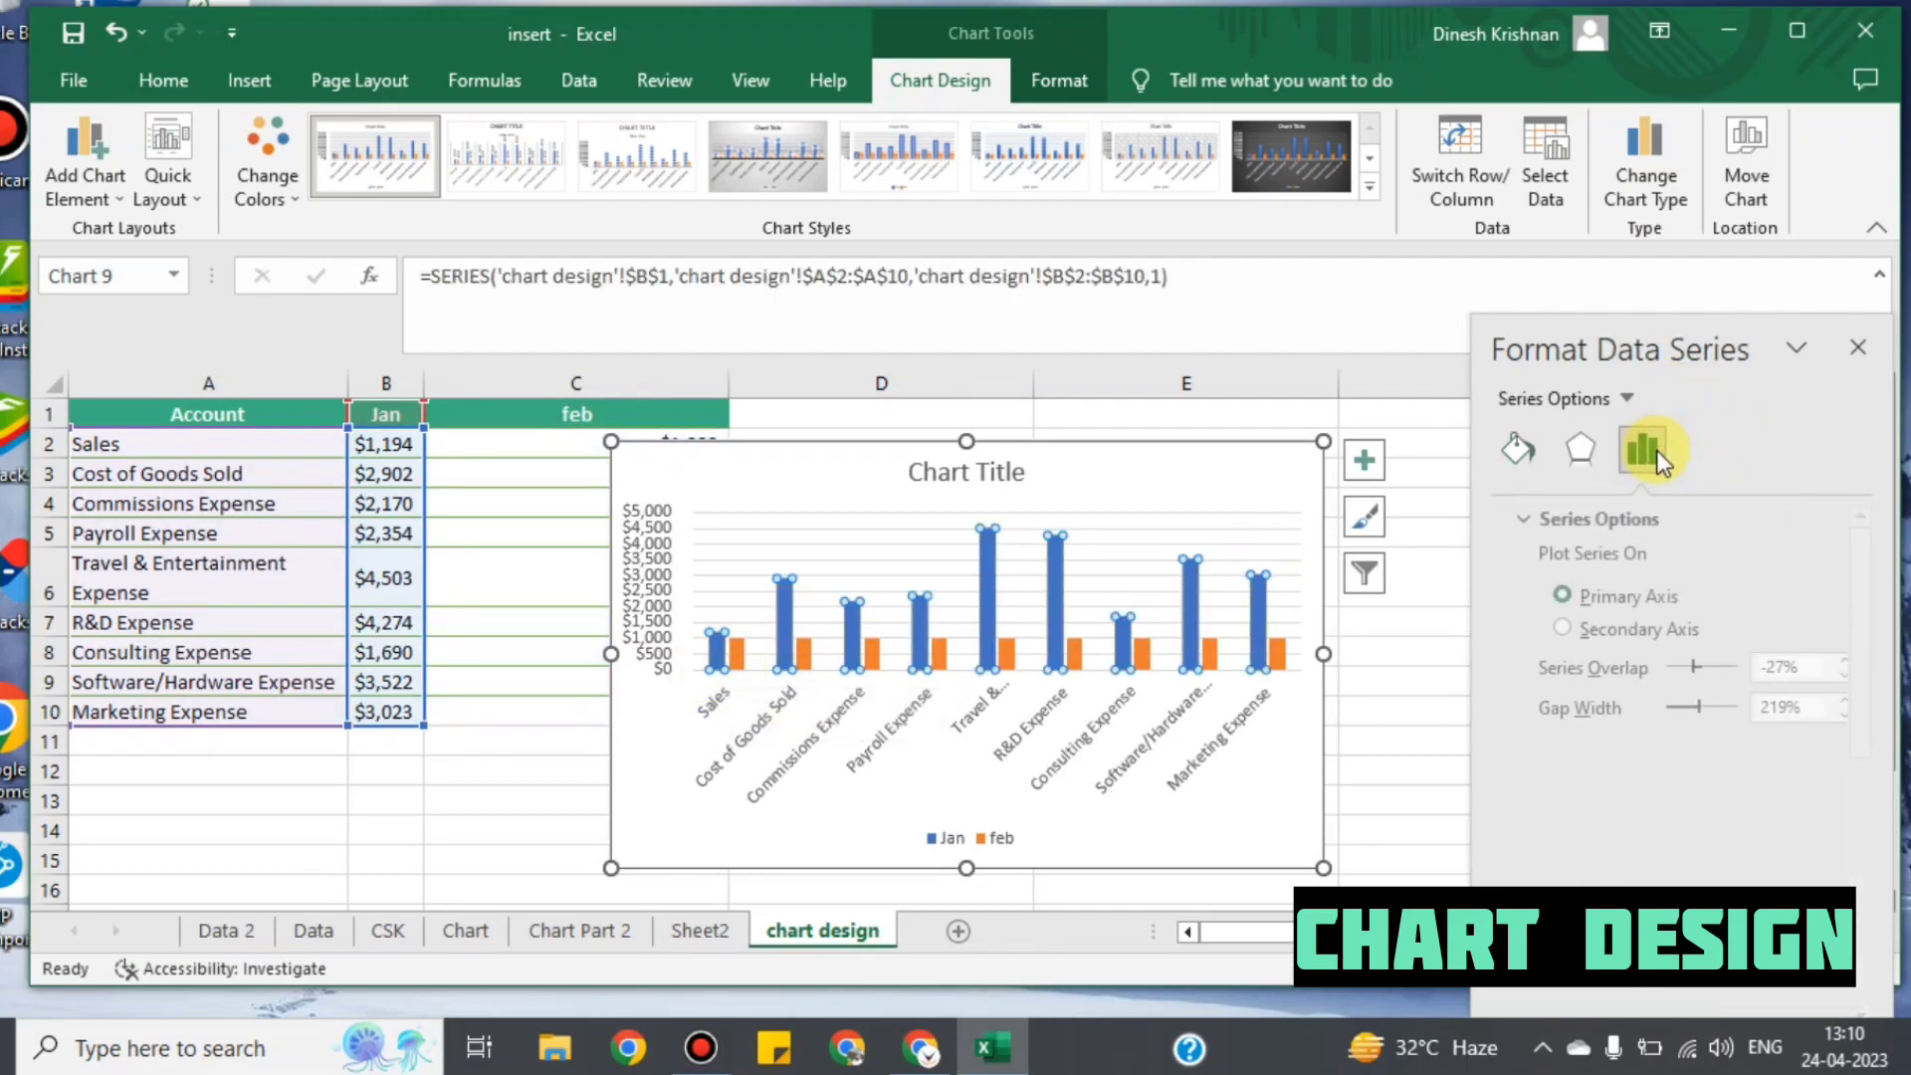
{"action": "left_click_drag", "start_coordinate": [1698, 666], "coordinate": [1656, 662]}
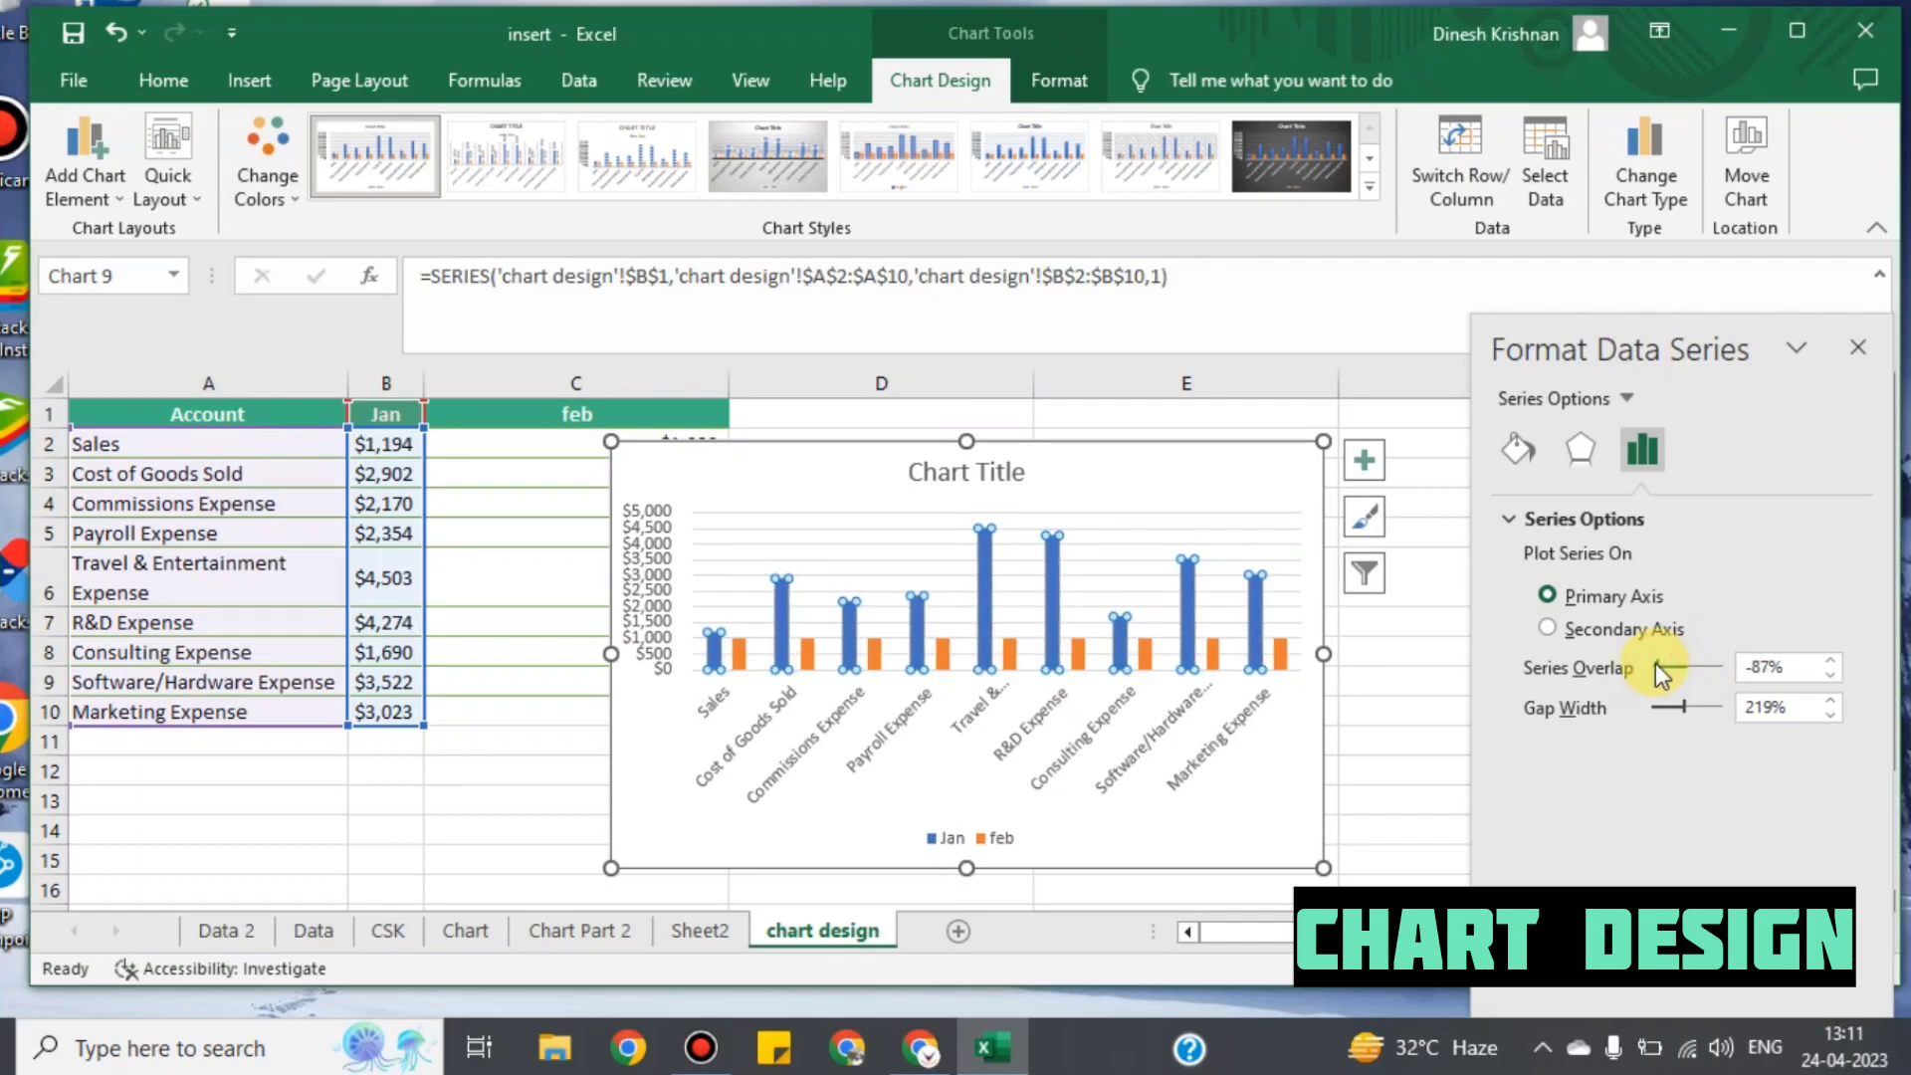
{"action": "left_click_drag", "start_coordinate": [1694, 709], "coordinate": [1698, 708]}
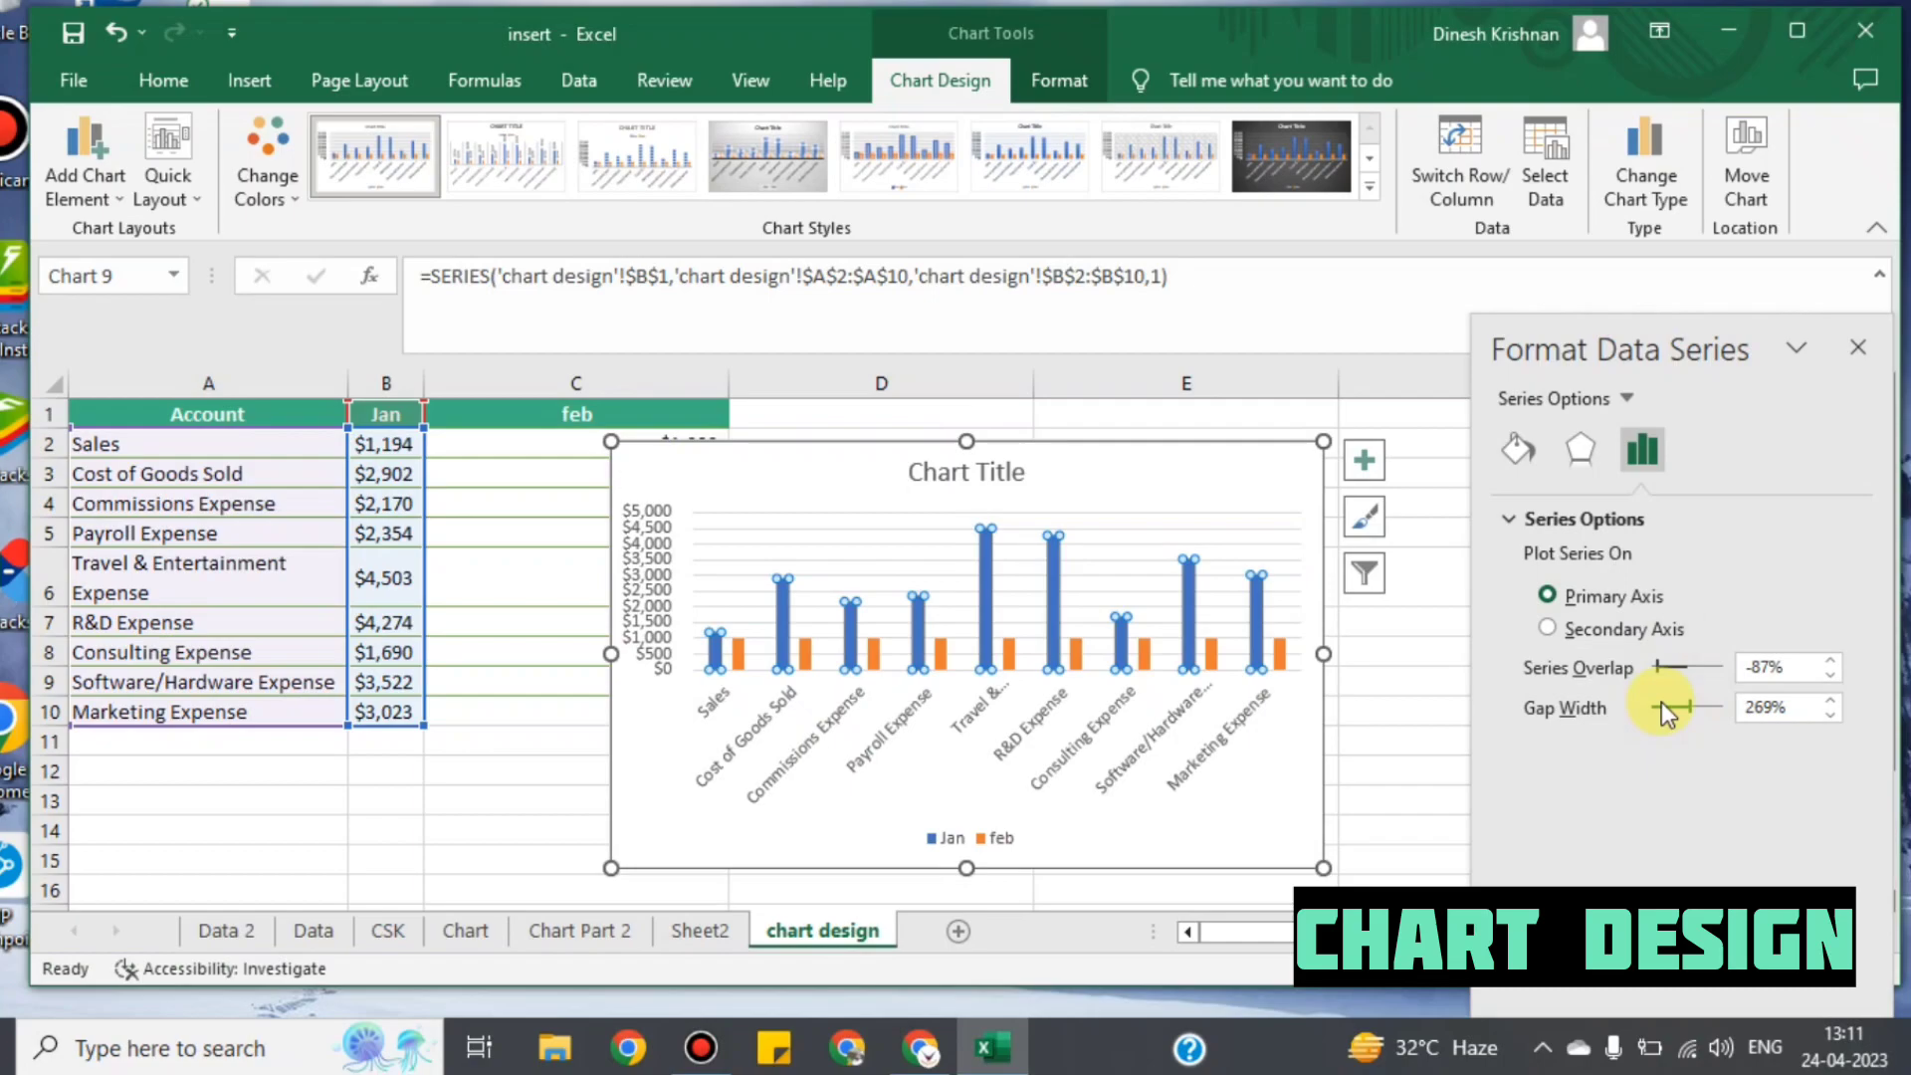
{"action": "left_click_drag", "start_coordinate": [1662, 702], "coordinate": [1664, 703]}
{"action": "left_click", "coordinate": [1712, 697]}
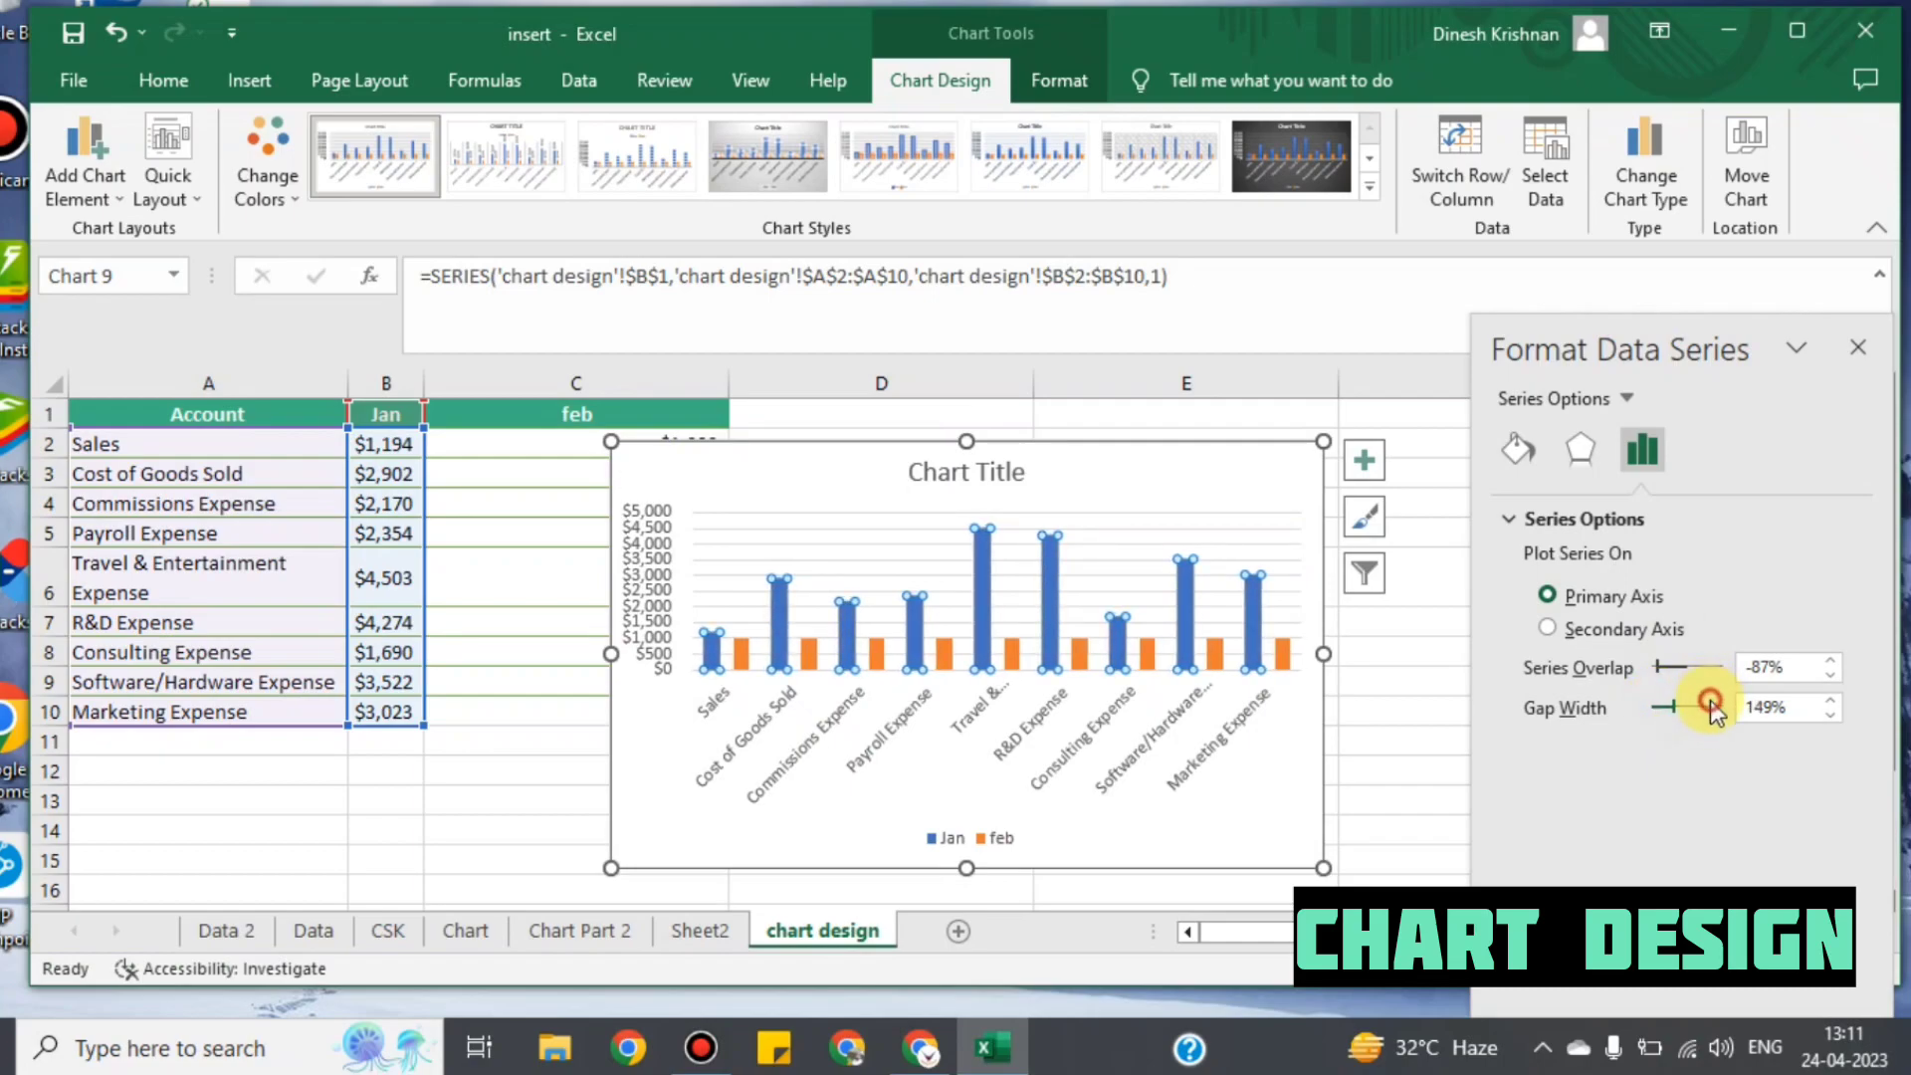
Step: Try a shadow with a 1% size on the chart's major gridlines
{"action": "left_click", "coordinate": [1186, 808]}
{"action": "left_click", "coordinate": [1182, 520]}
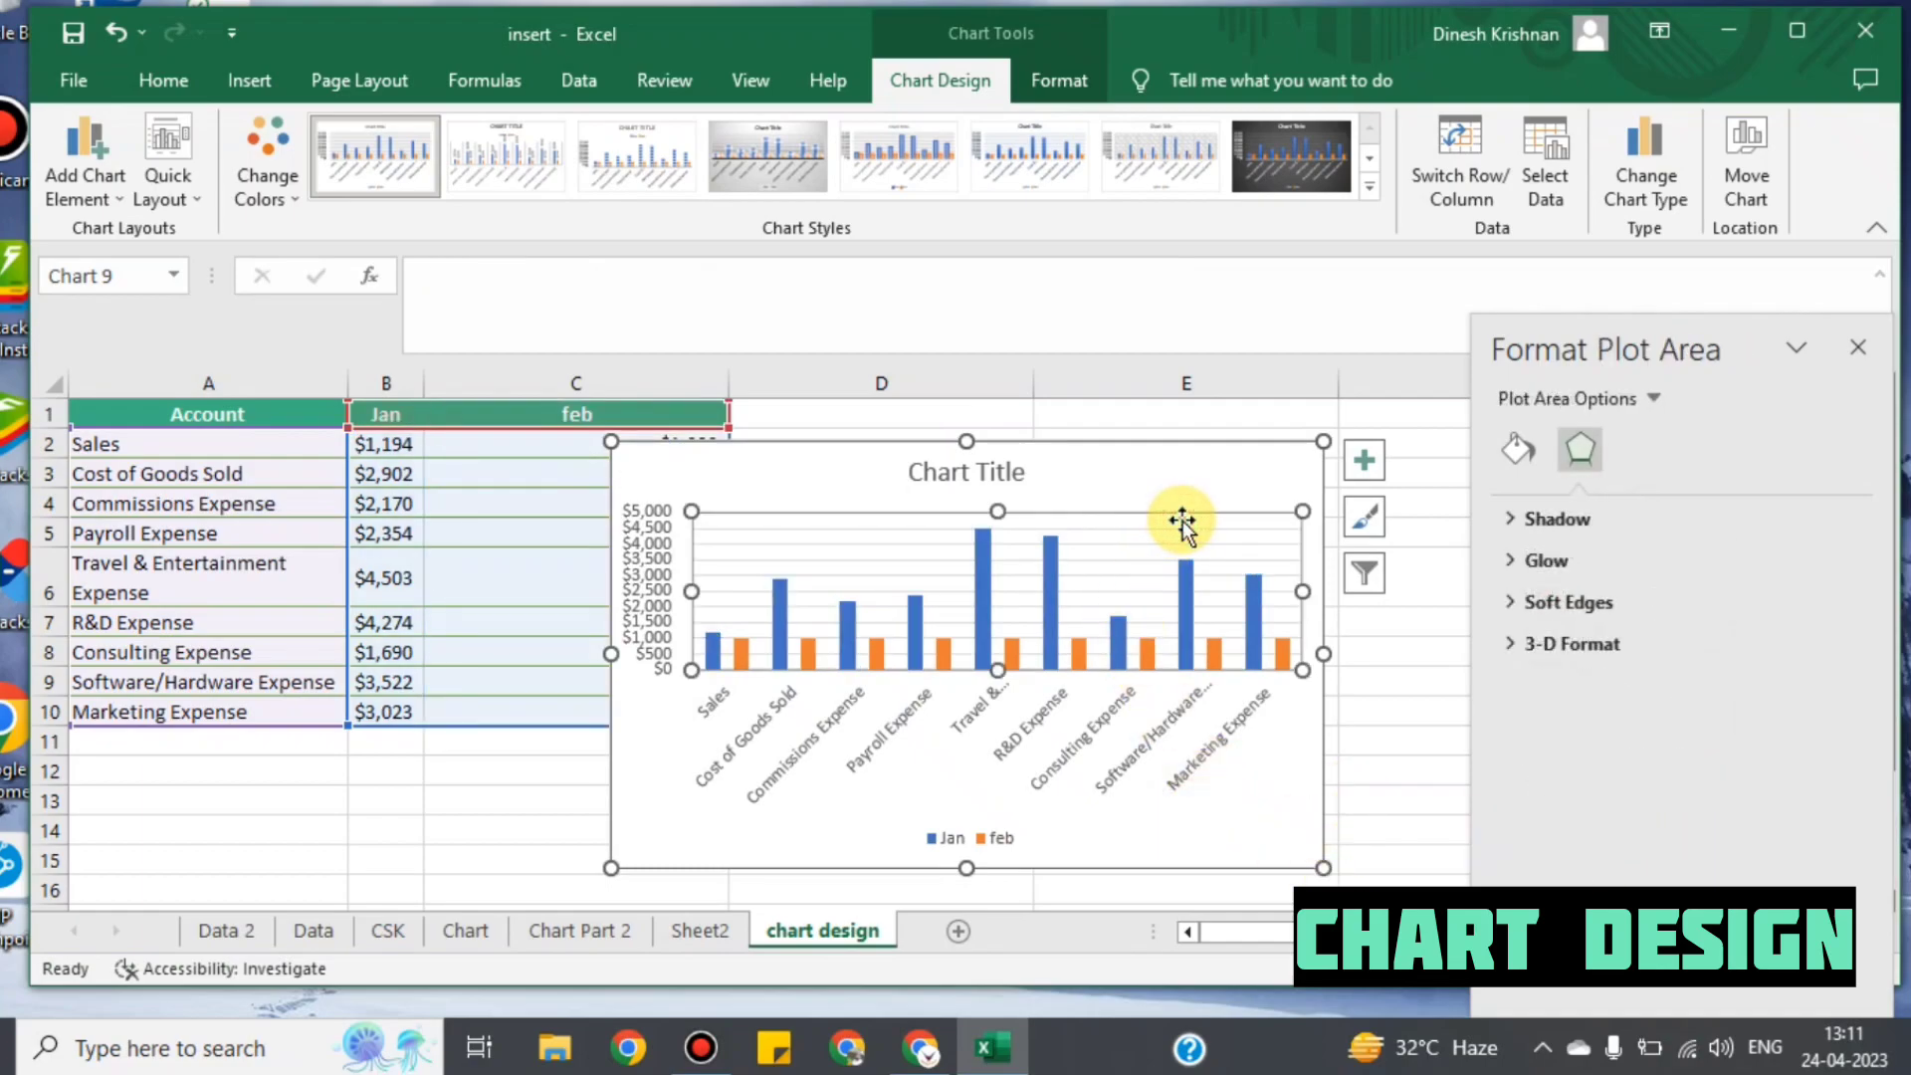
{"action": "right_click", "coordinate": [1182, 520]}
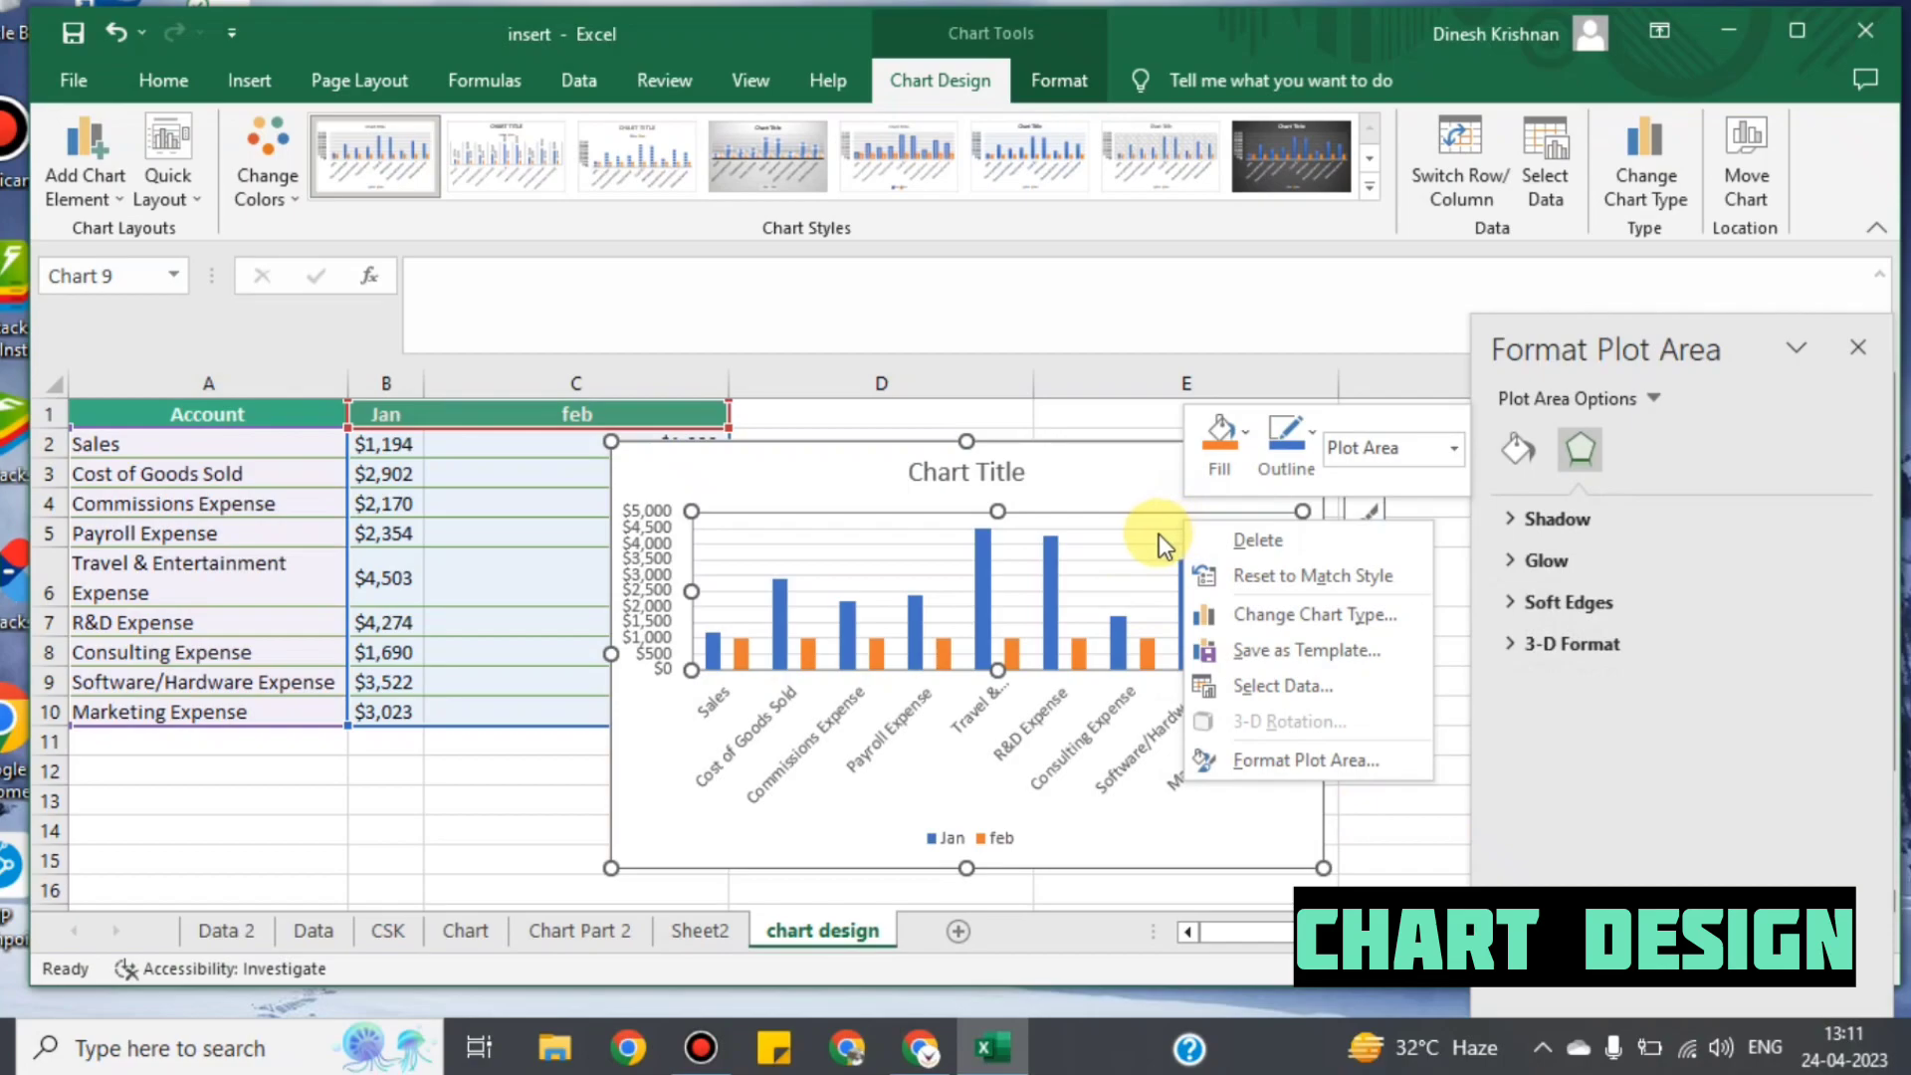
{"action": "left_click", "coordinate": [1168, 524]}
{"action": "left_click", "coordinate": [1169, 524]}
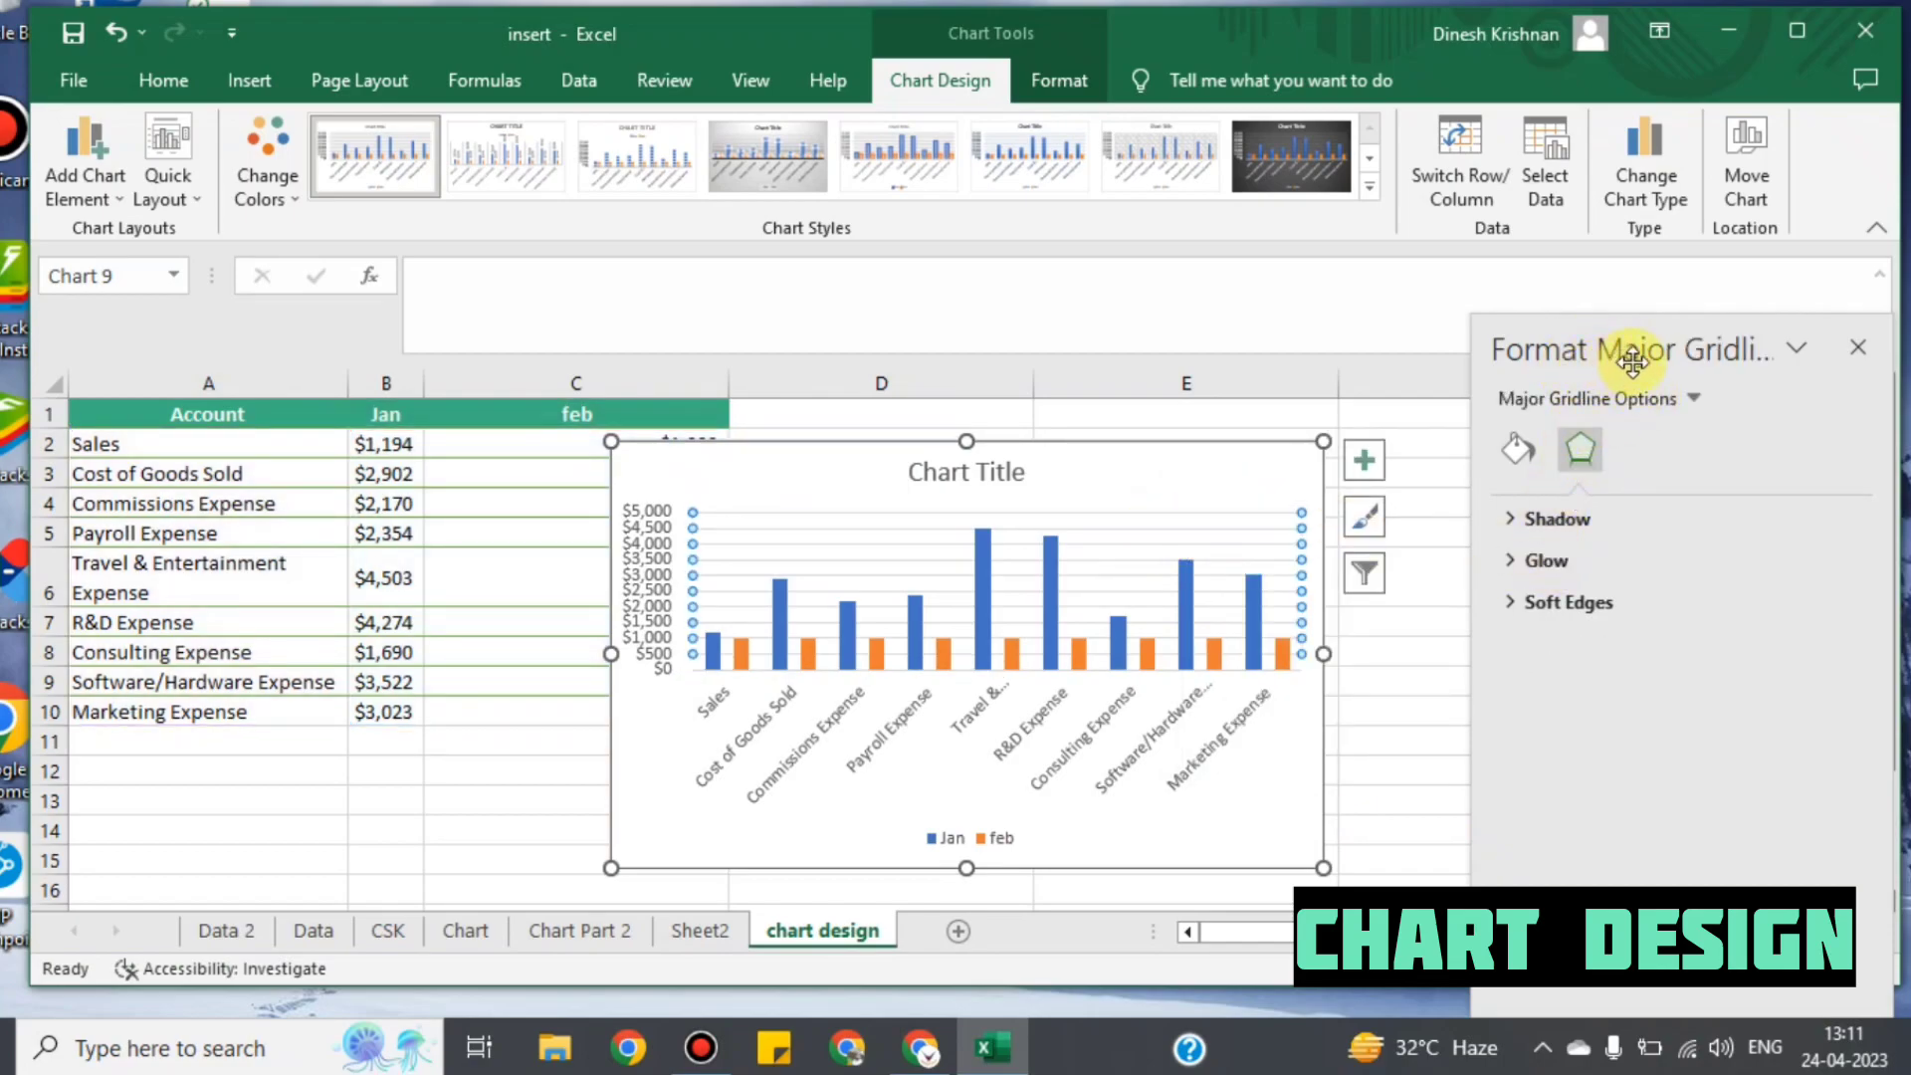
{"action": "left_click", "coordinate": [1505, 519]}
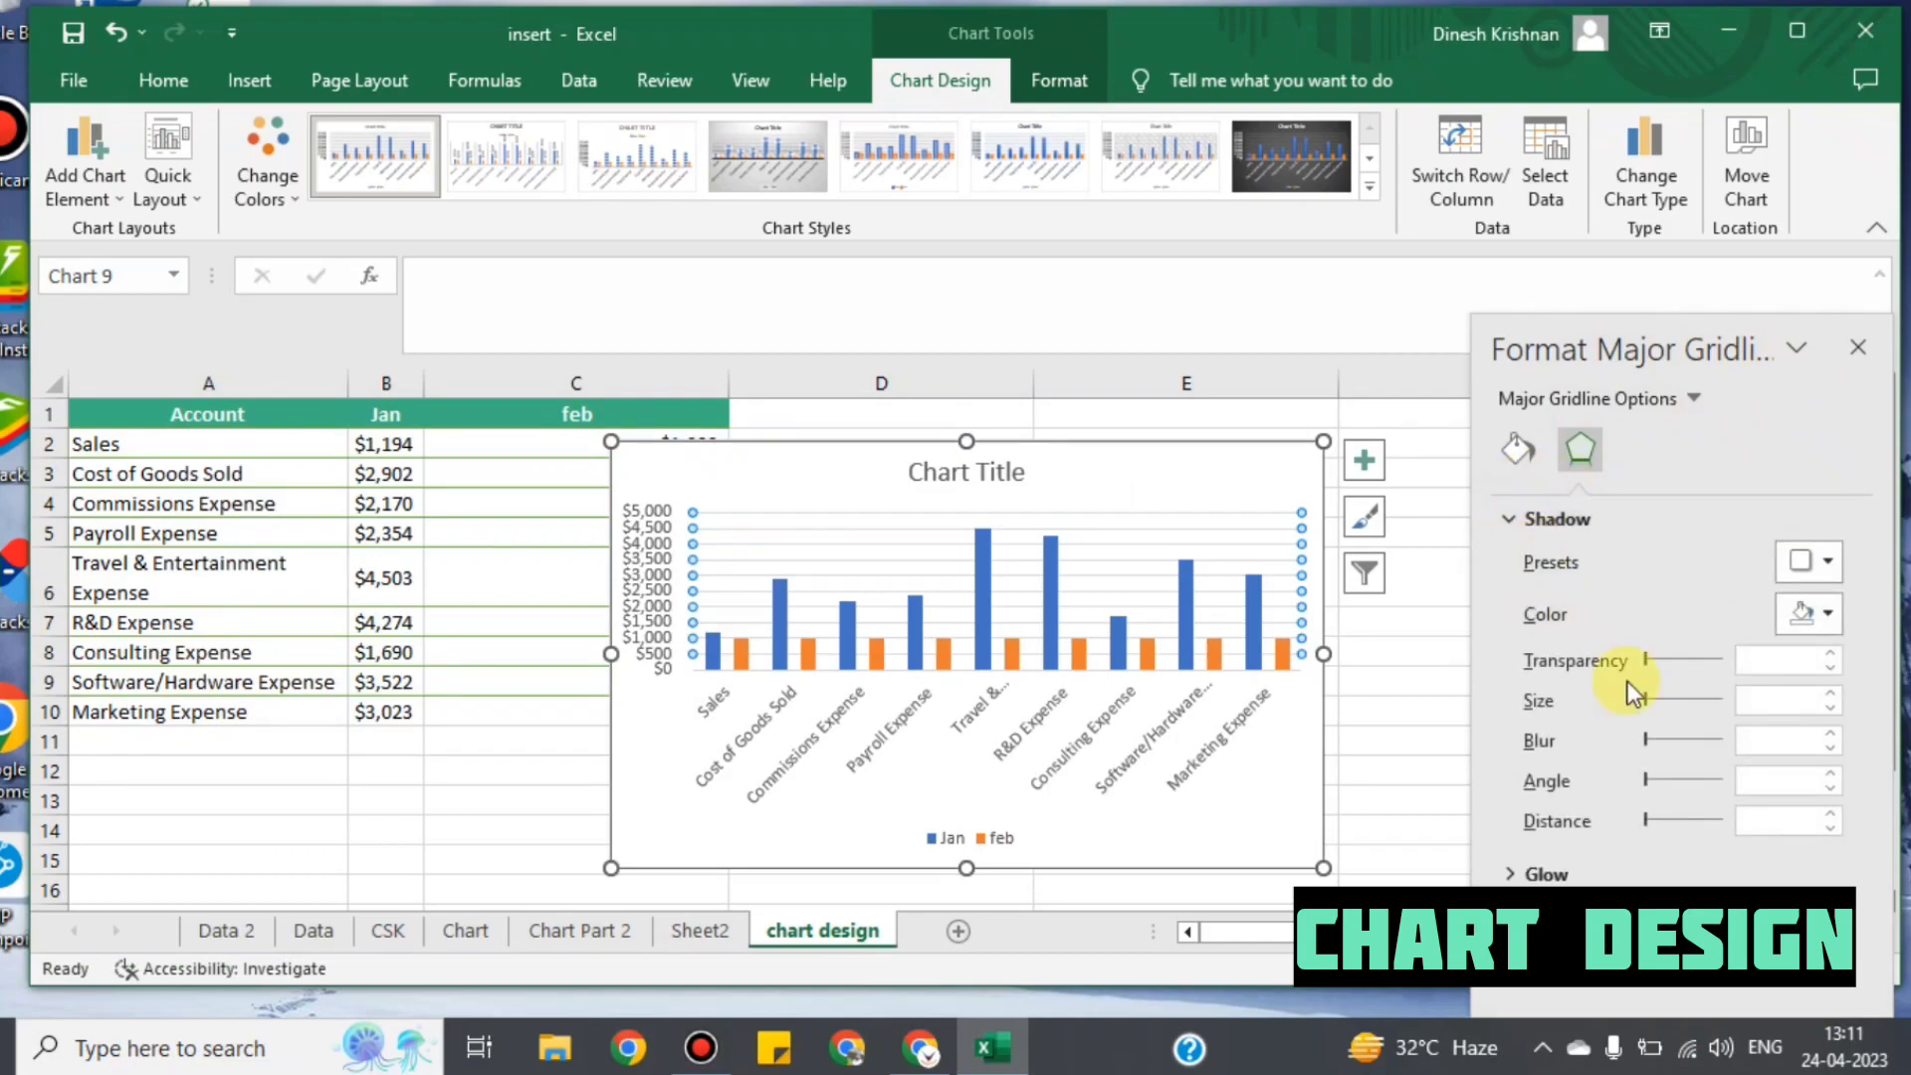
{"action": "mouse_move", "coordinate": [1647, 701]}
{"action": "left_mouse_down"}
{"action": "mouse_move", "coordinate": [1680, 708]}
{"action": "mouse_move", "coordinate": [1640, 704]}
{"action": "left_mouse_up"}
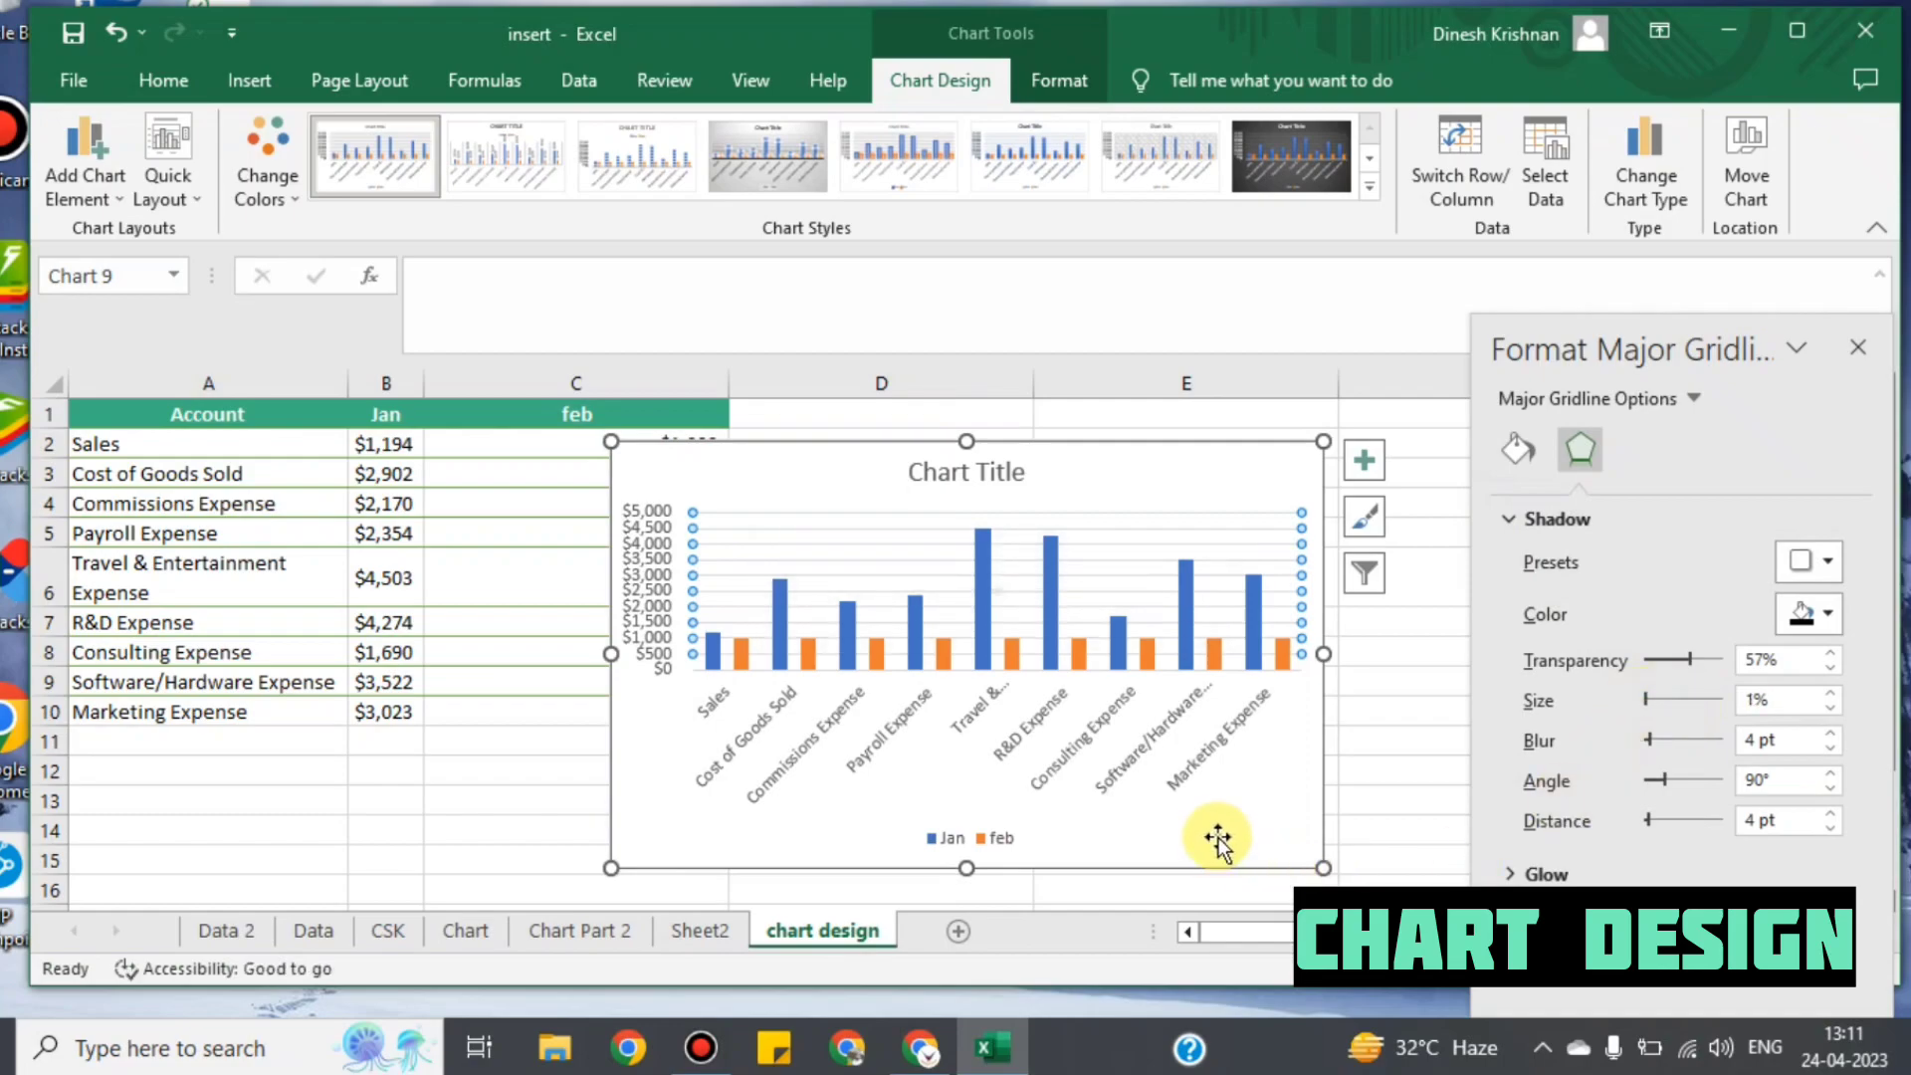
Step: Remove the major horizontal gridlines from the Jan and feb column chart
{"action": "left_click", "coordinate": [1254, 517]}
{"action": "left_click", "coordinate": [1256, 515]}
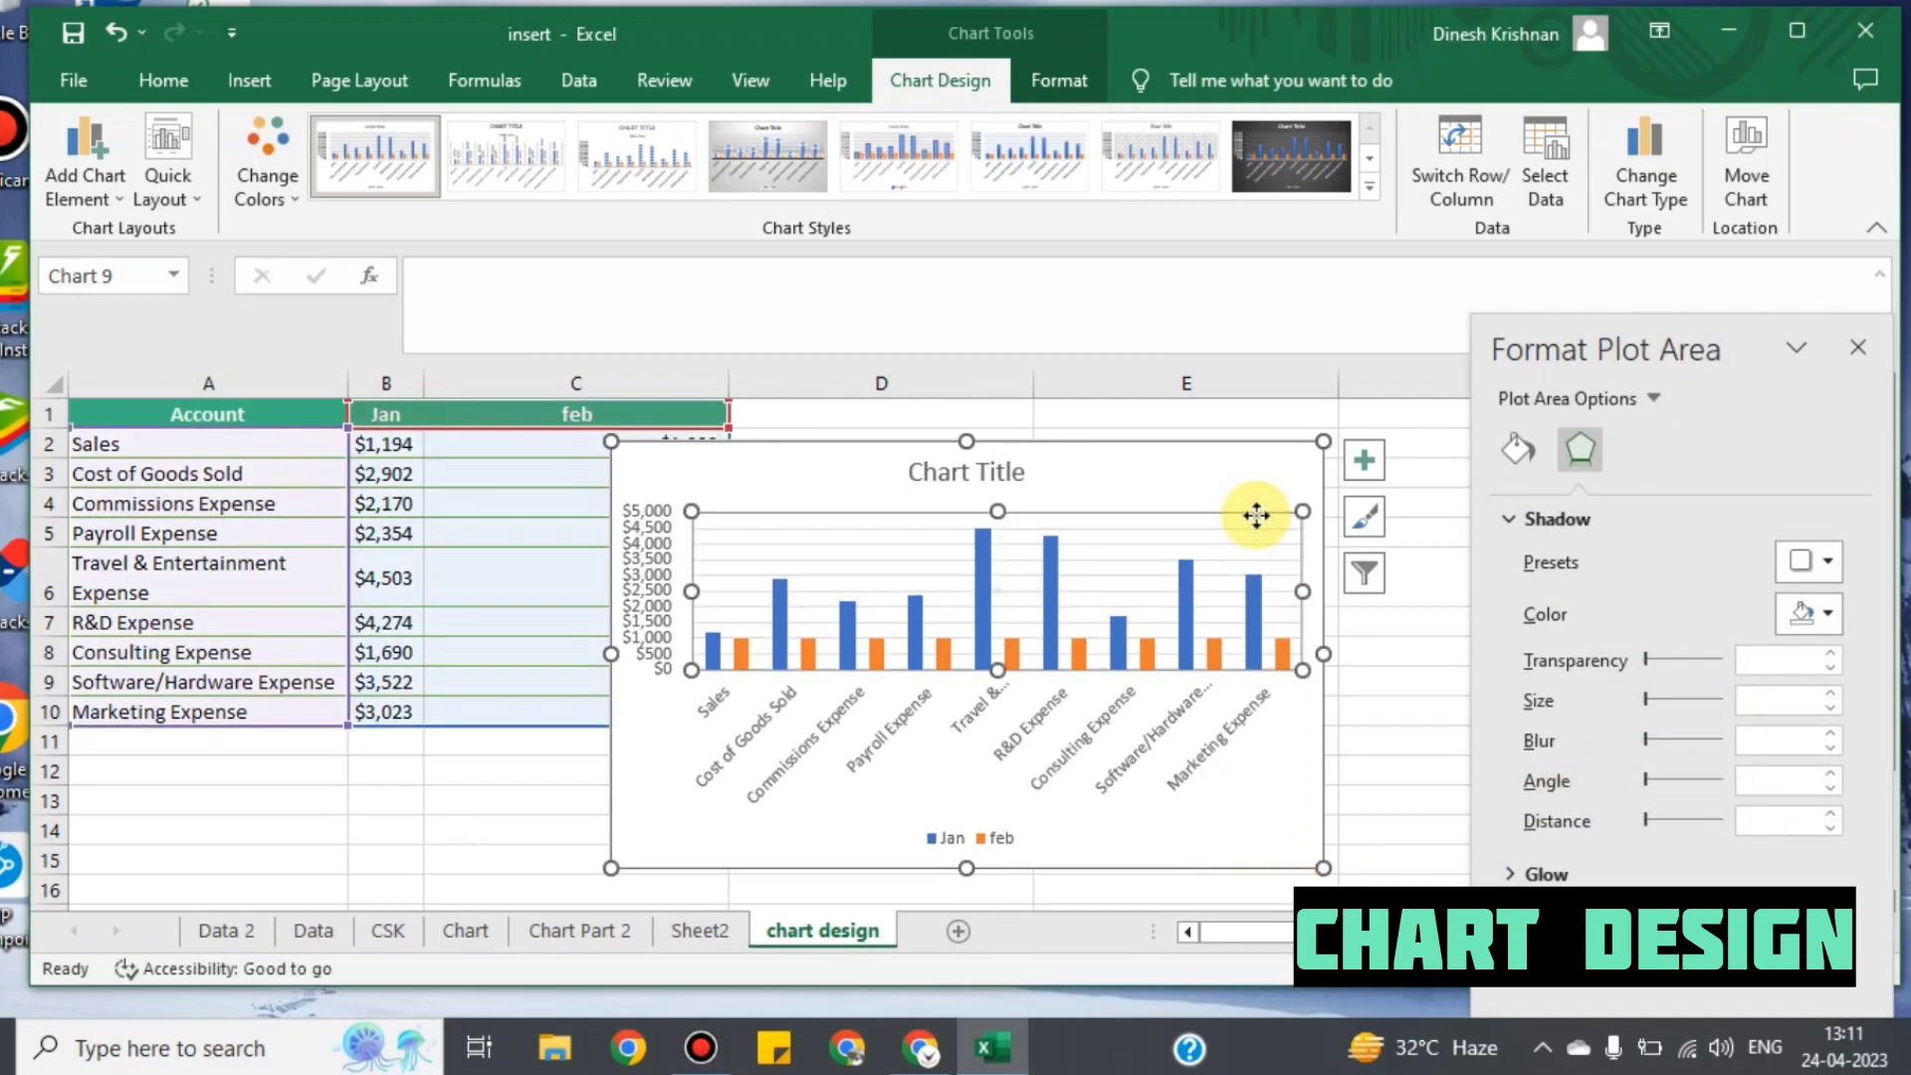
{"action": "left_click", "coordinate": [1257, 528]}
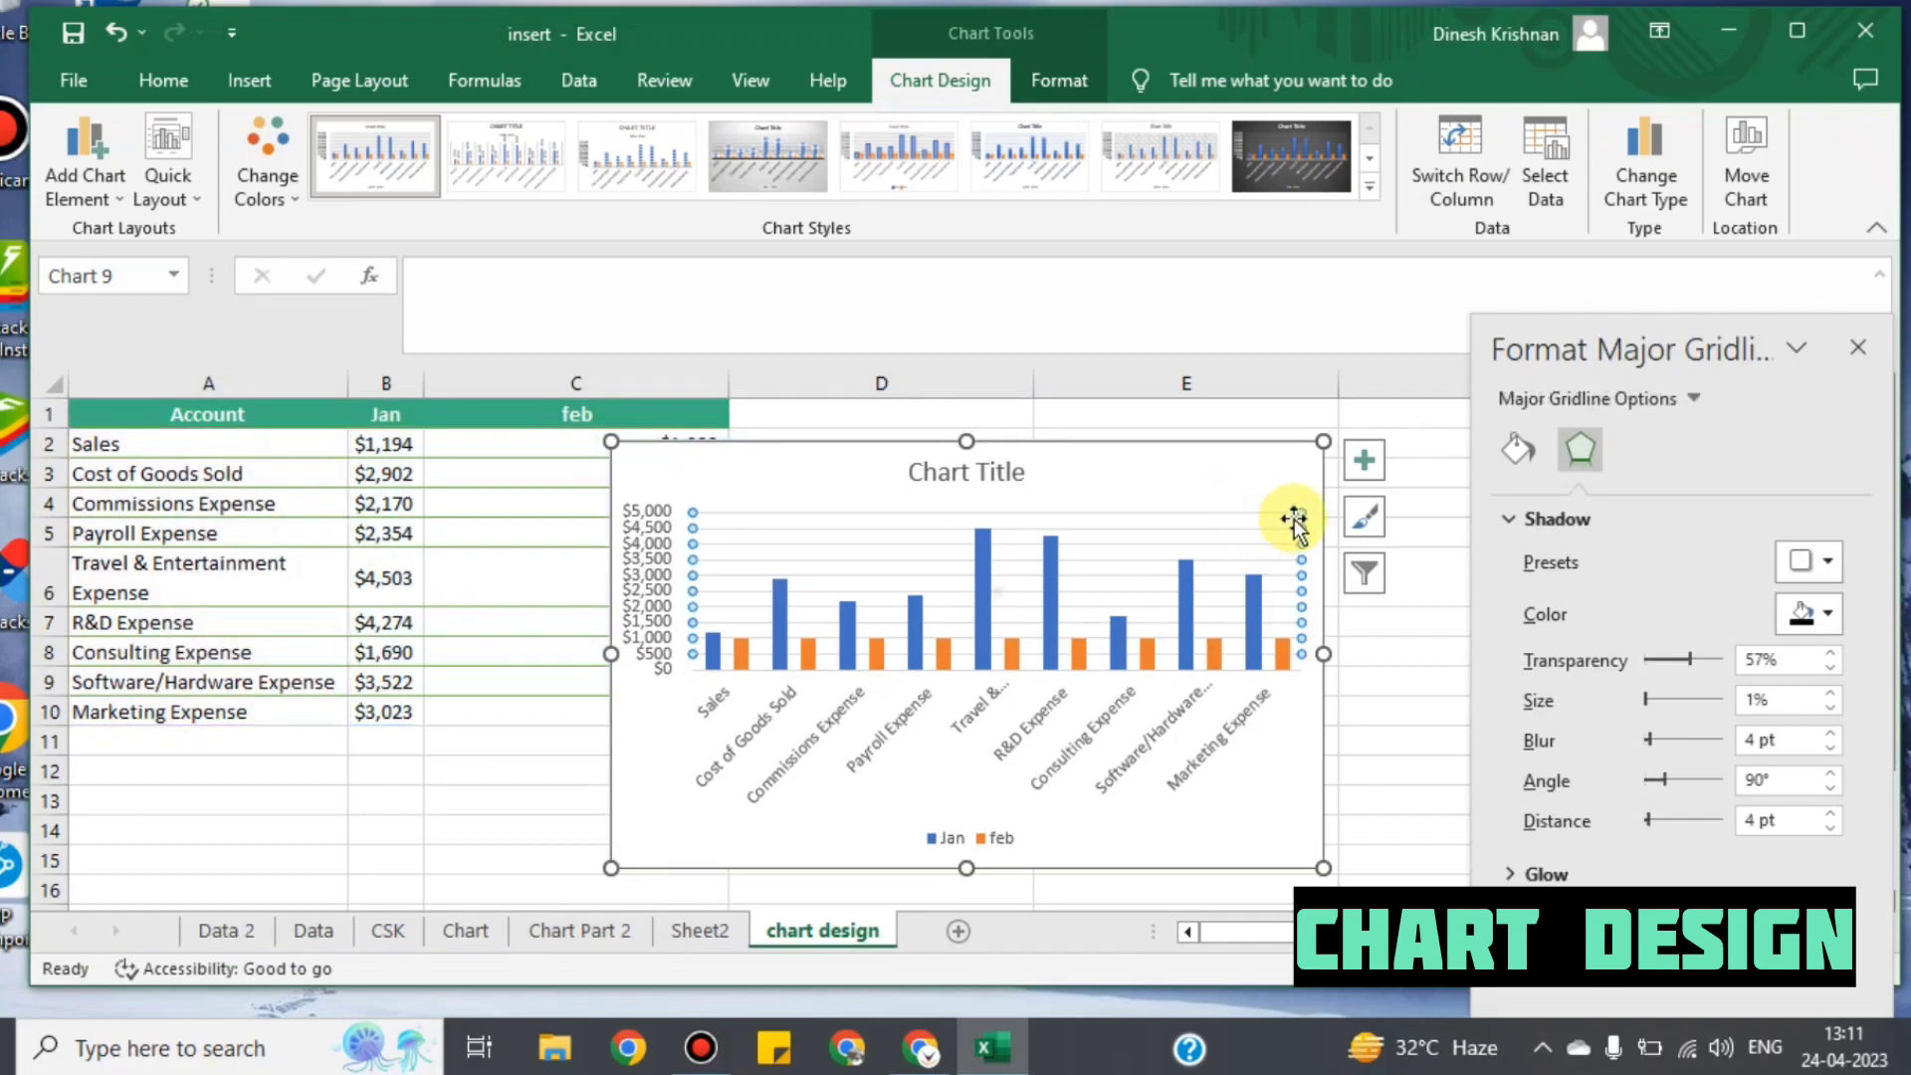
{"action": "left_click", "coordinate": [1286, 667]}
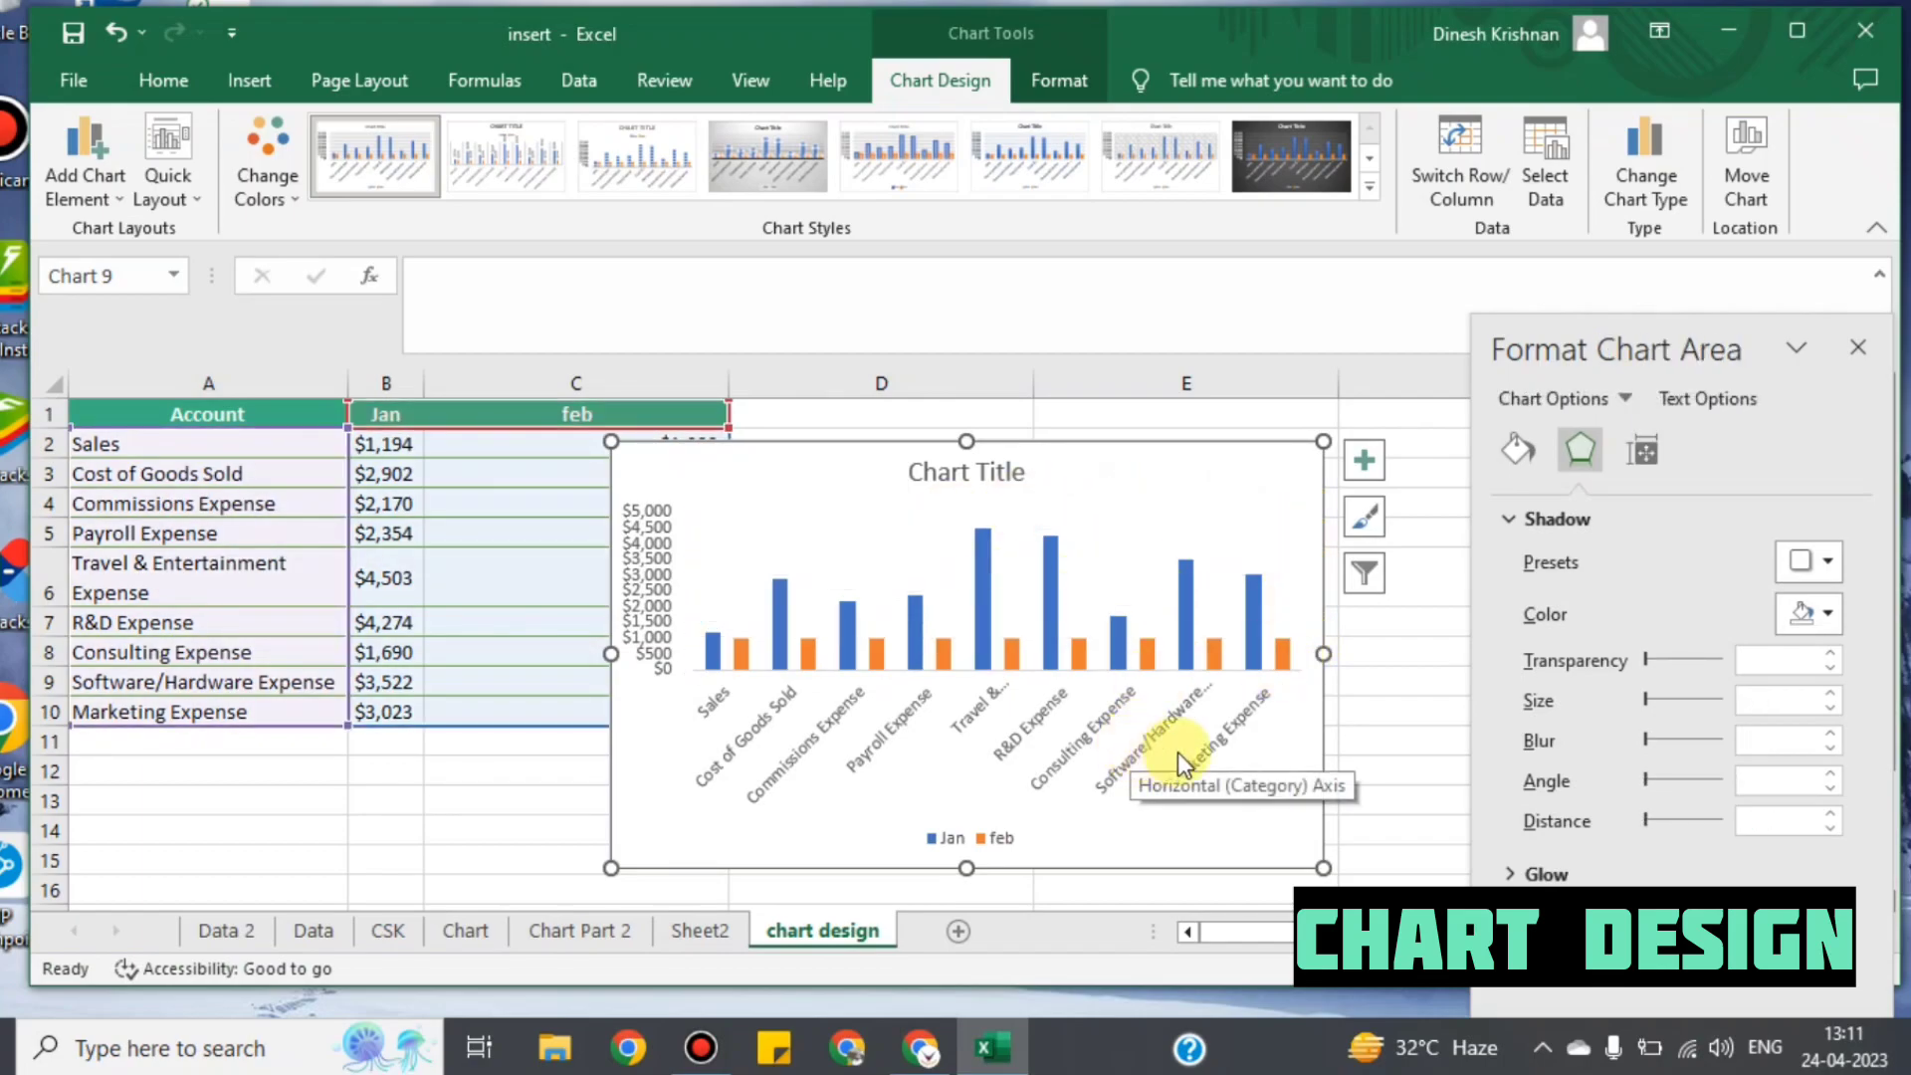
Step: Add data labels to the Jan and feb columns, and try the Inside Base and Inside End positions on the Jan labels
{"action": "left_click", "coordinate": [1047, 605]}
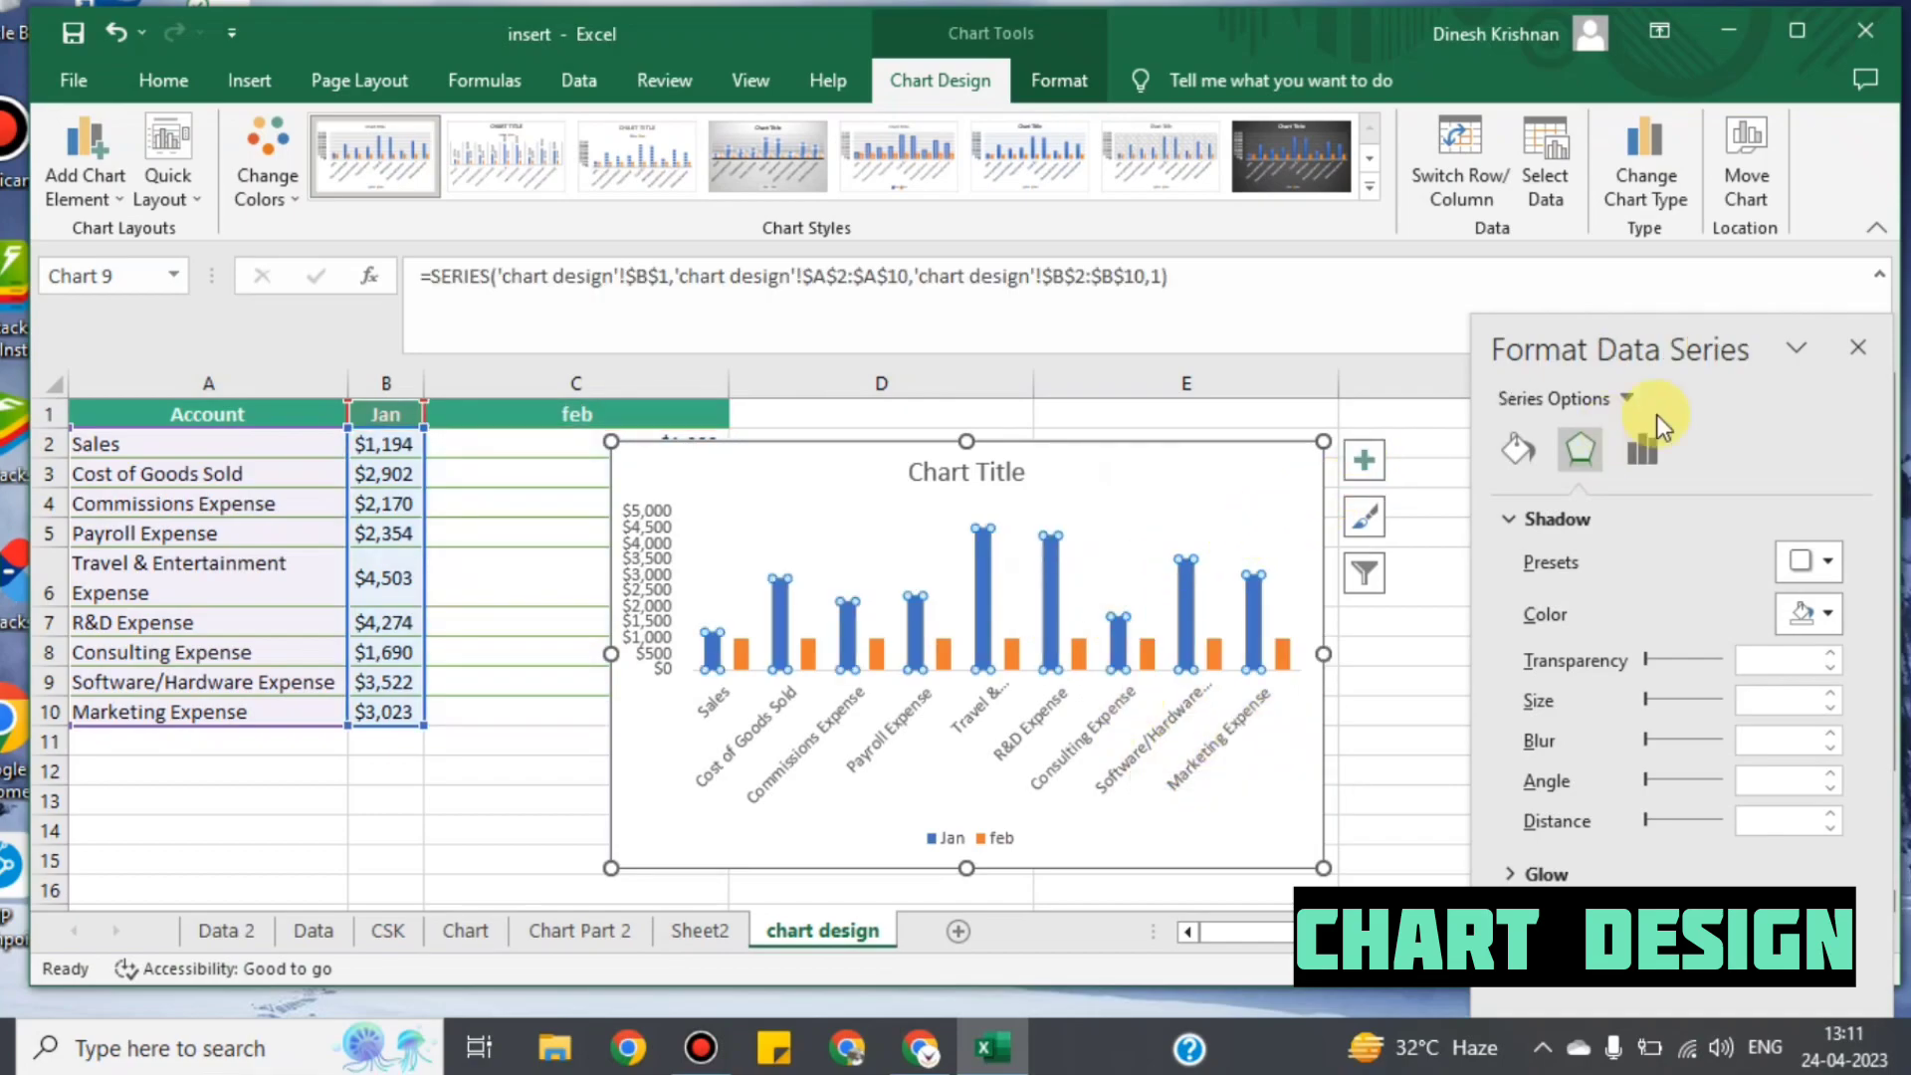
{"action": "left_click", "coordinate": [1364, 461]}
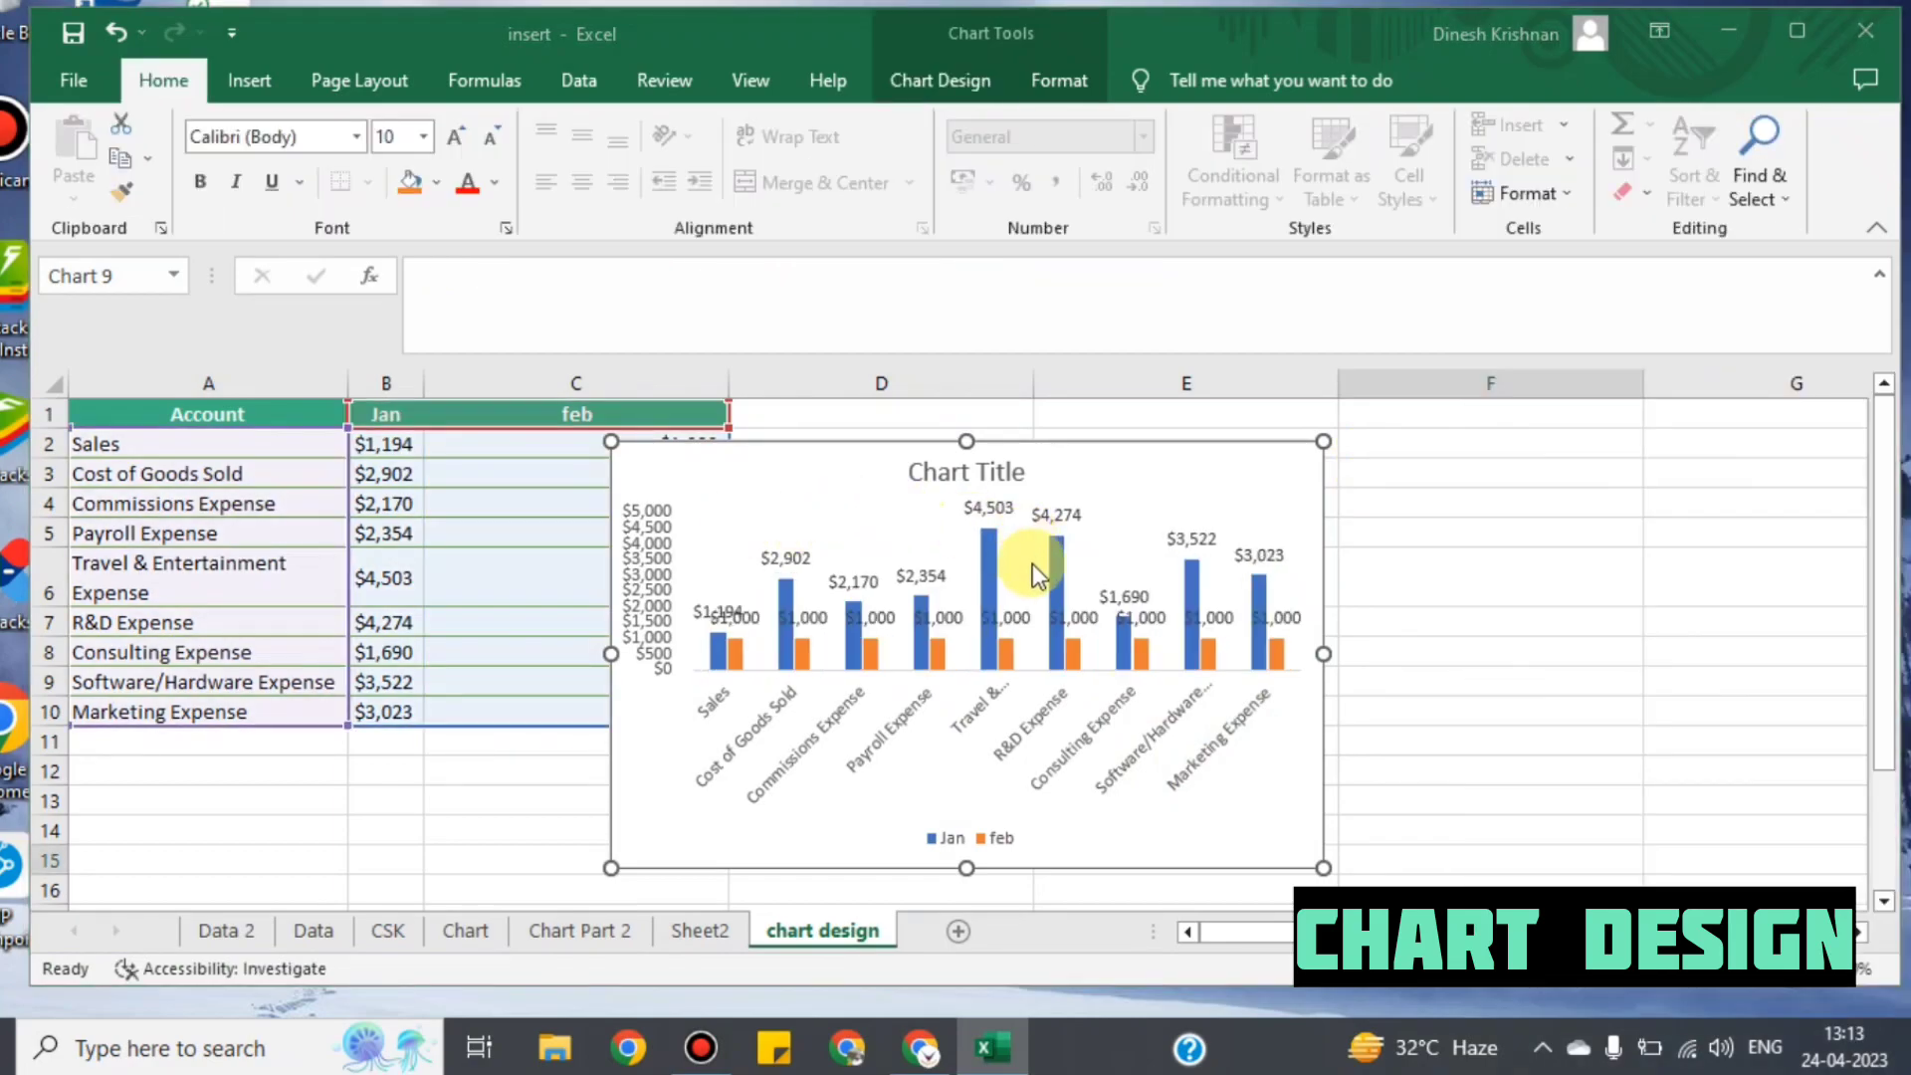
{"action": "left_click", "coordinate": [1201, 538]}
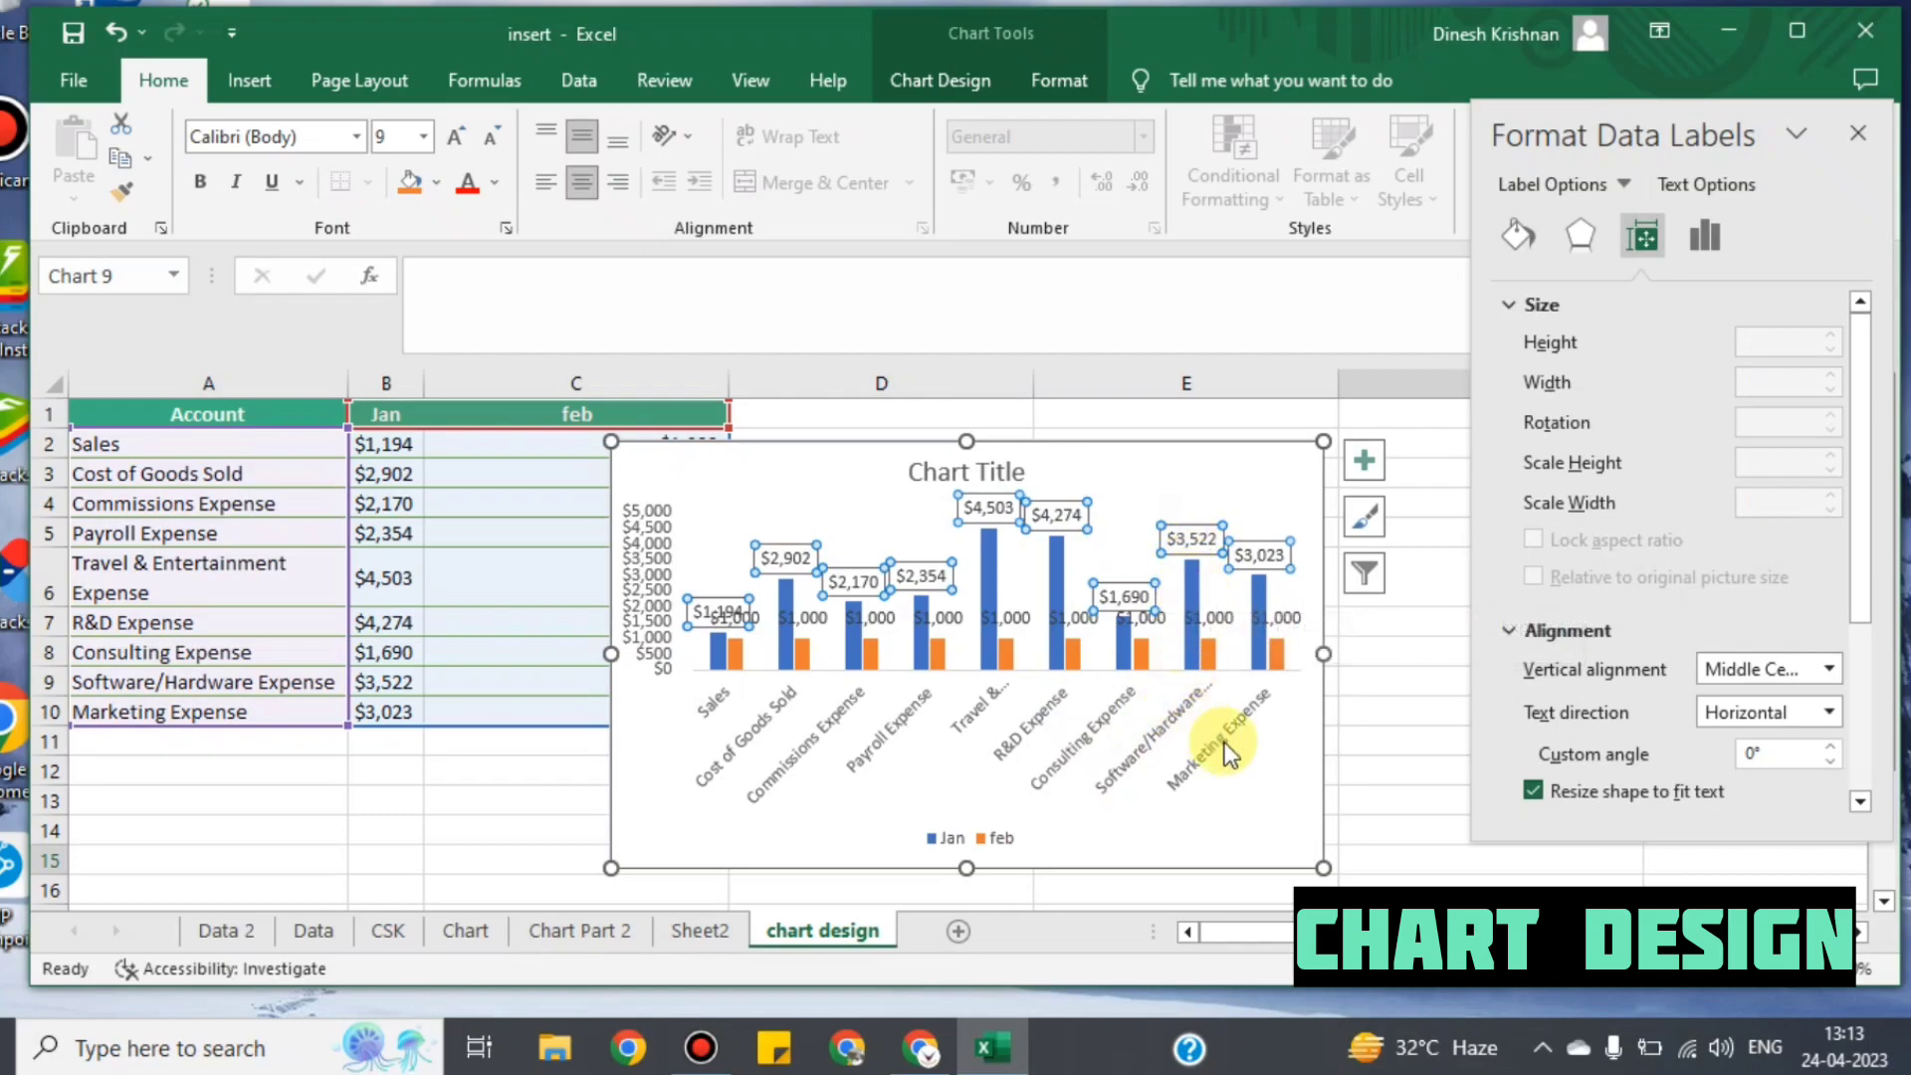
{"action": "left_click", "coordinate": [1267, 758]}
{"action": "left_click", "coordinate": [1199, 540]}
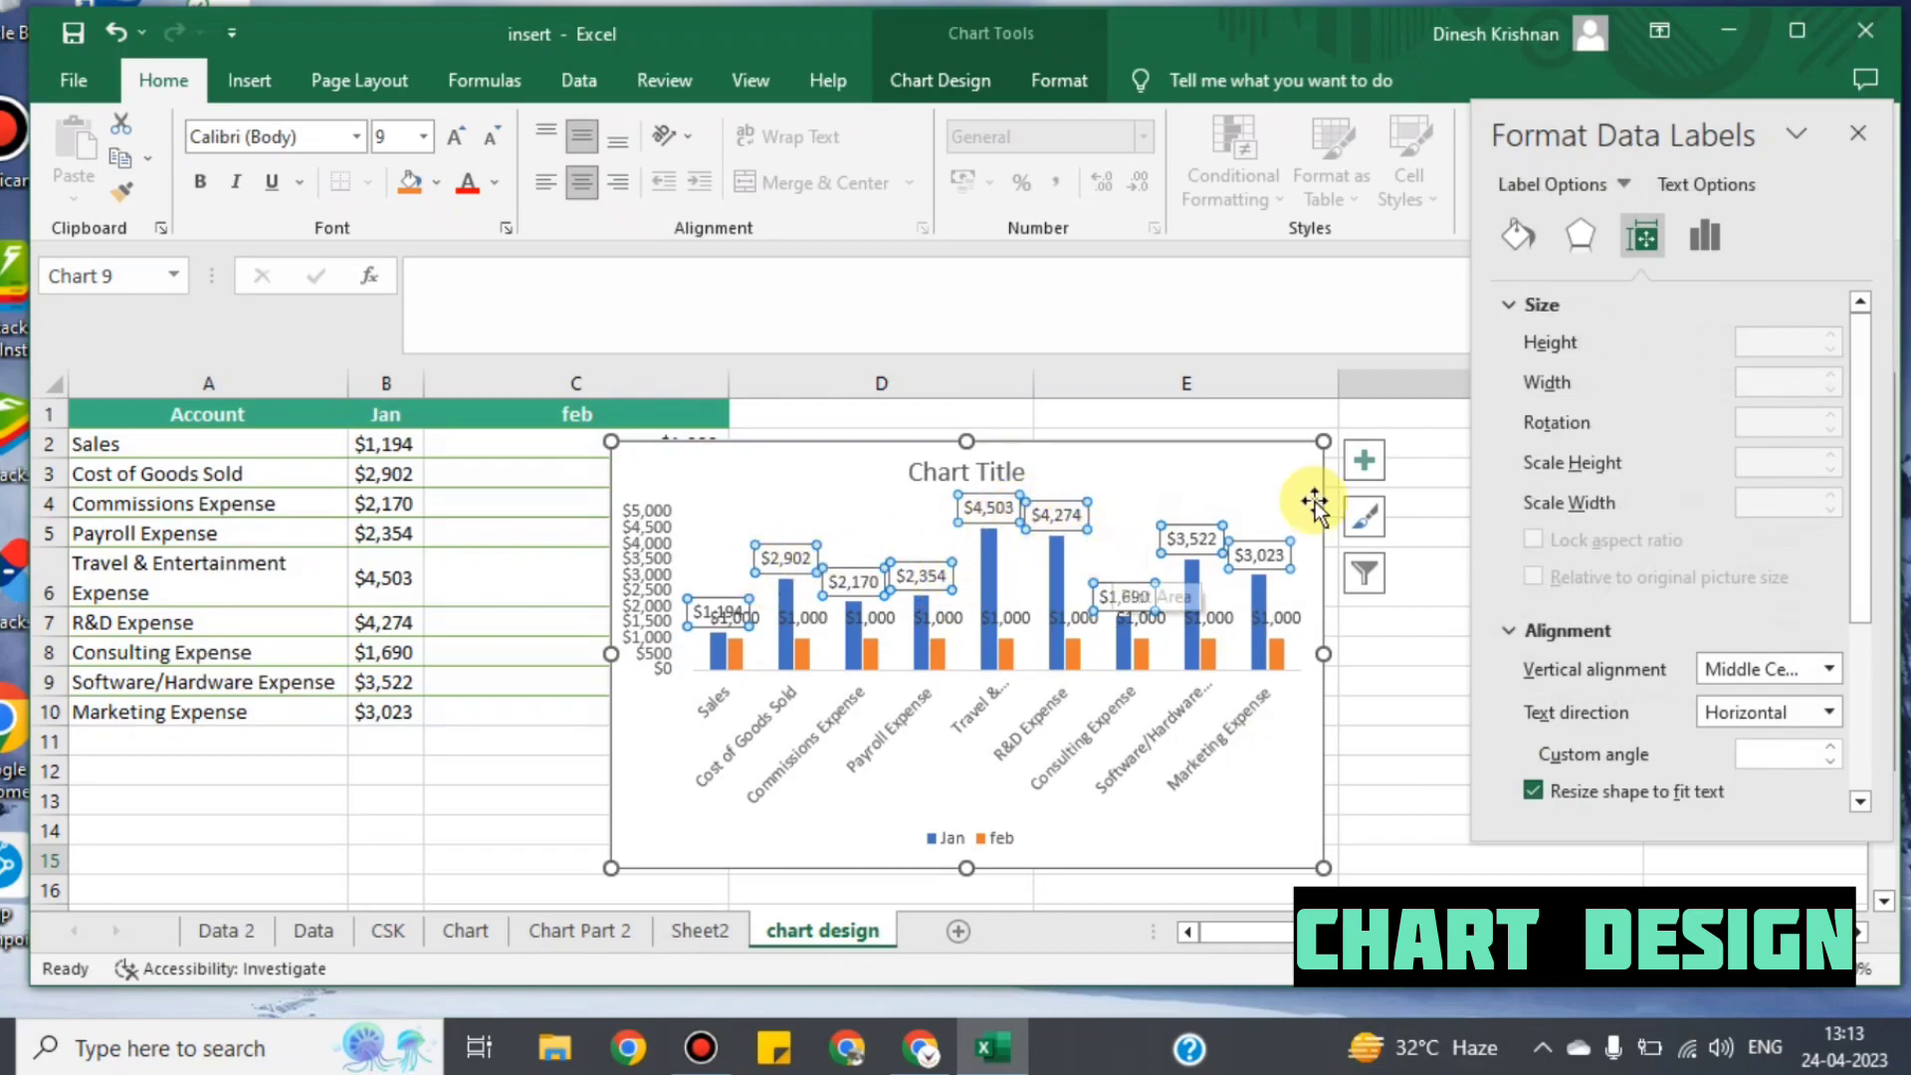
{"action": "left_click", "coordinate": [1700, 239]}
{"action": "left_click", "coordinate": [1507, 305]}
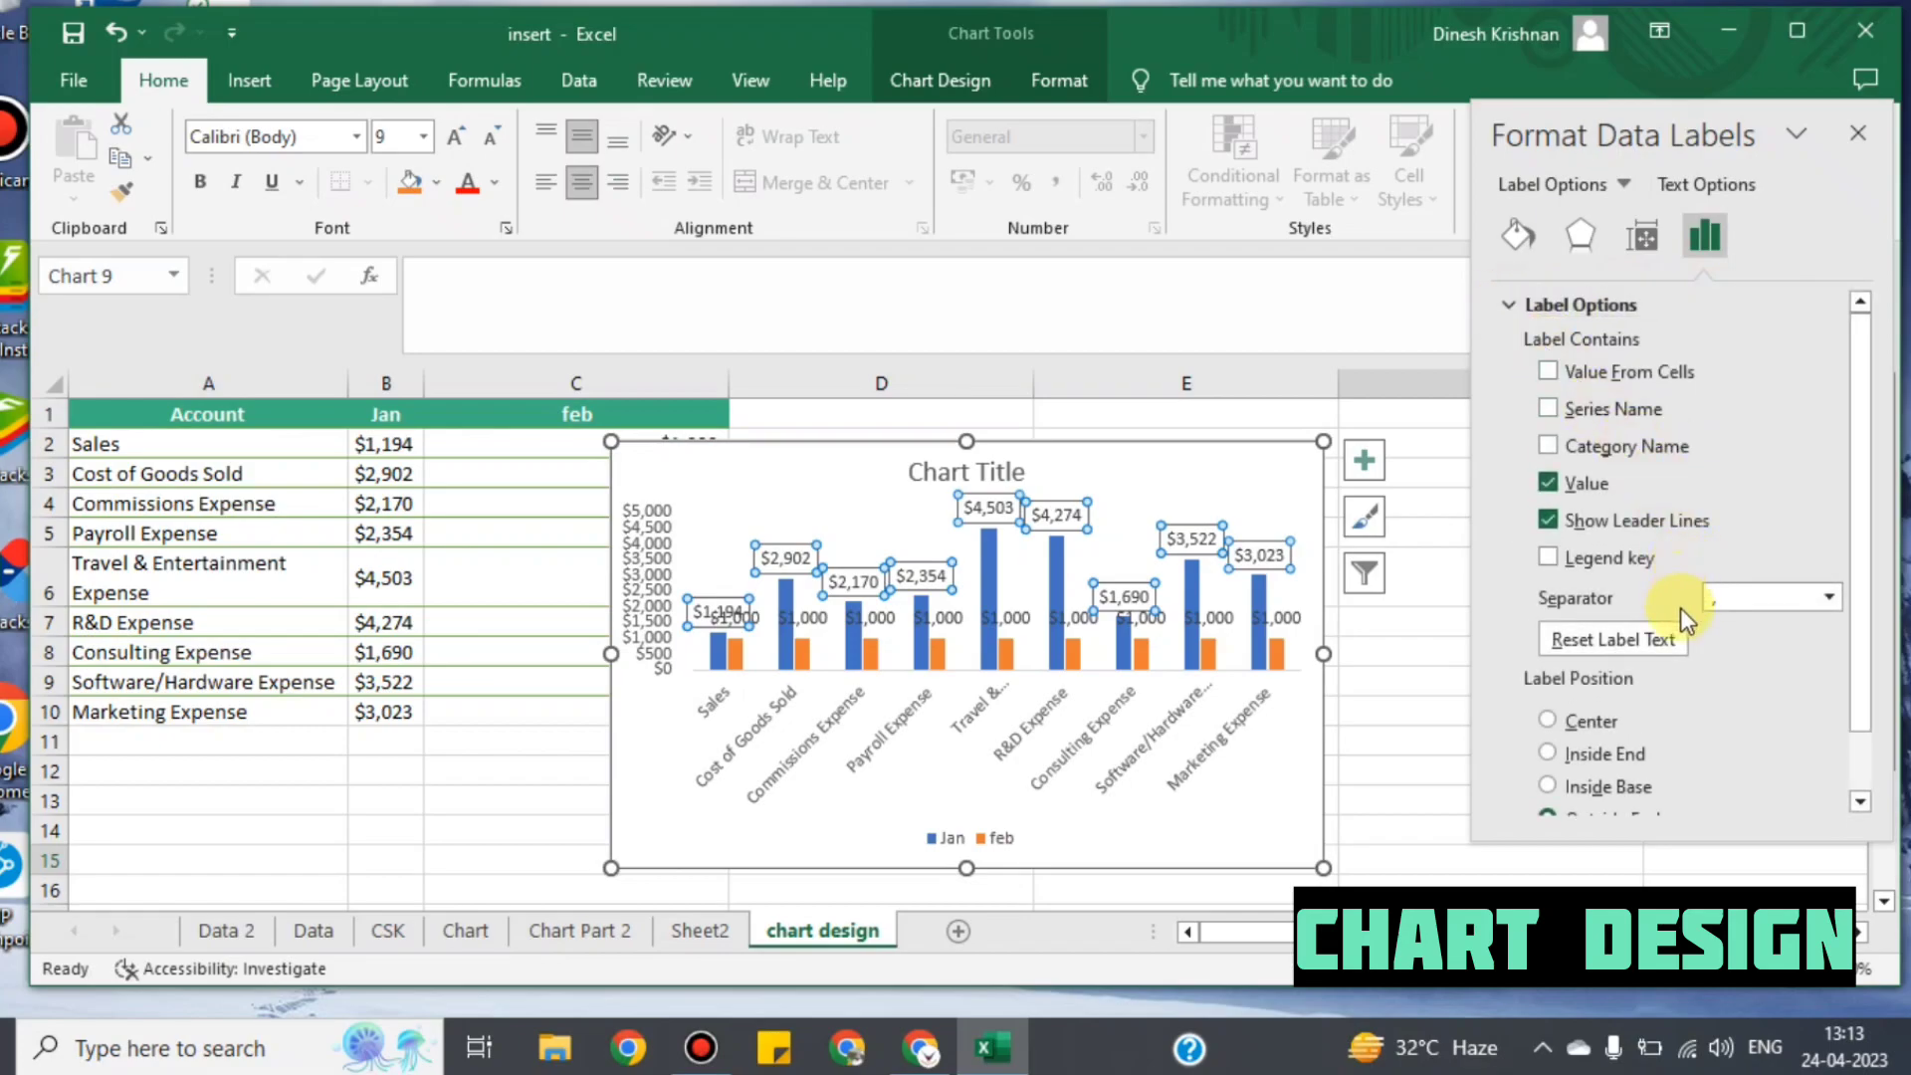
{"action": "scroll", "coordinate": [1681, 599], "scroll_direction": "down", "scroll_amount": 2}
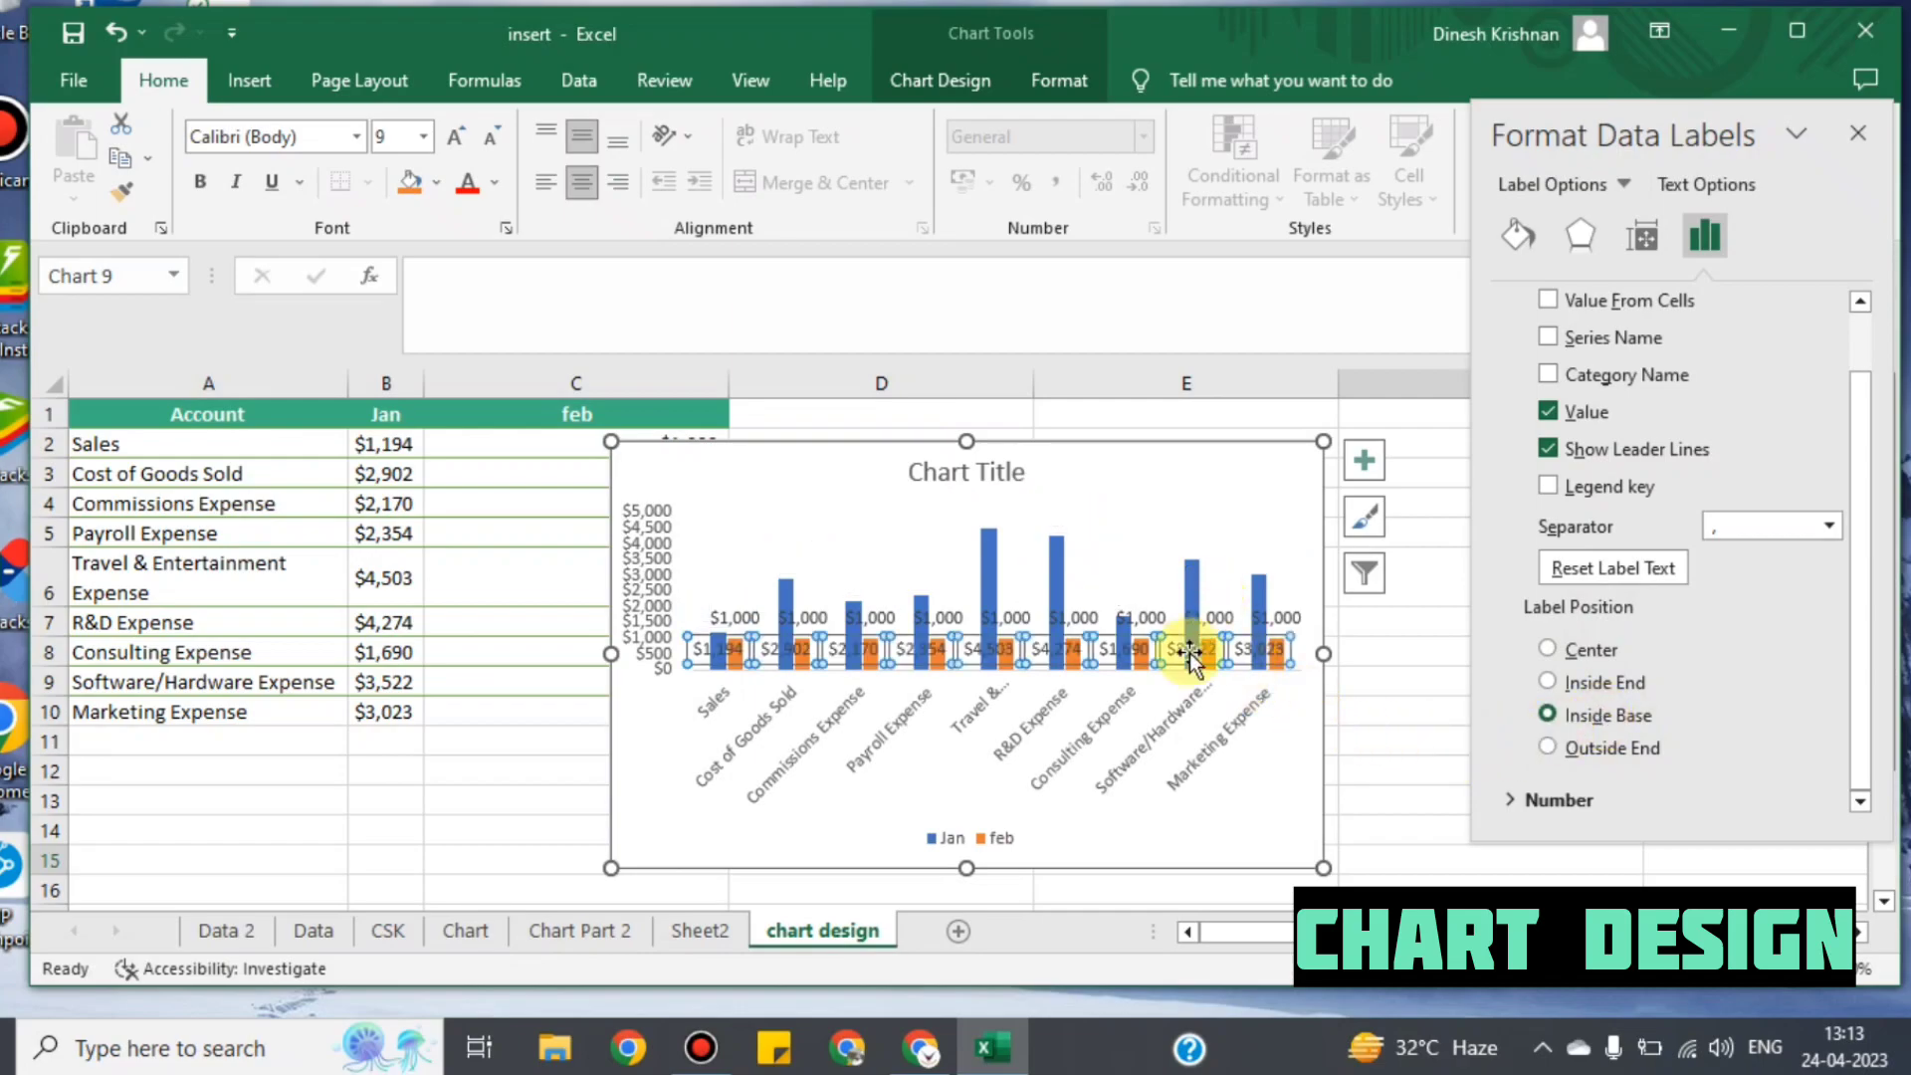
{"action": "left_click", "coordinate": [1570, 682]}
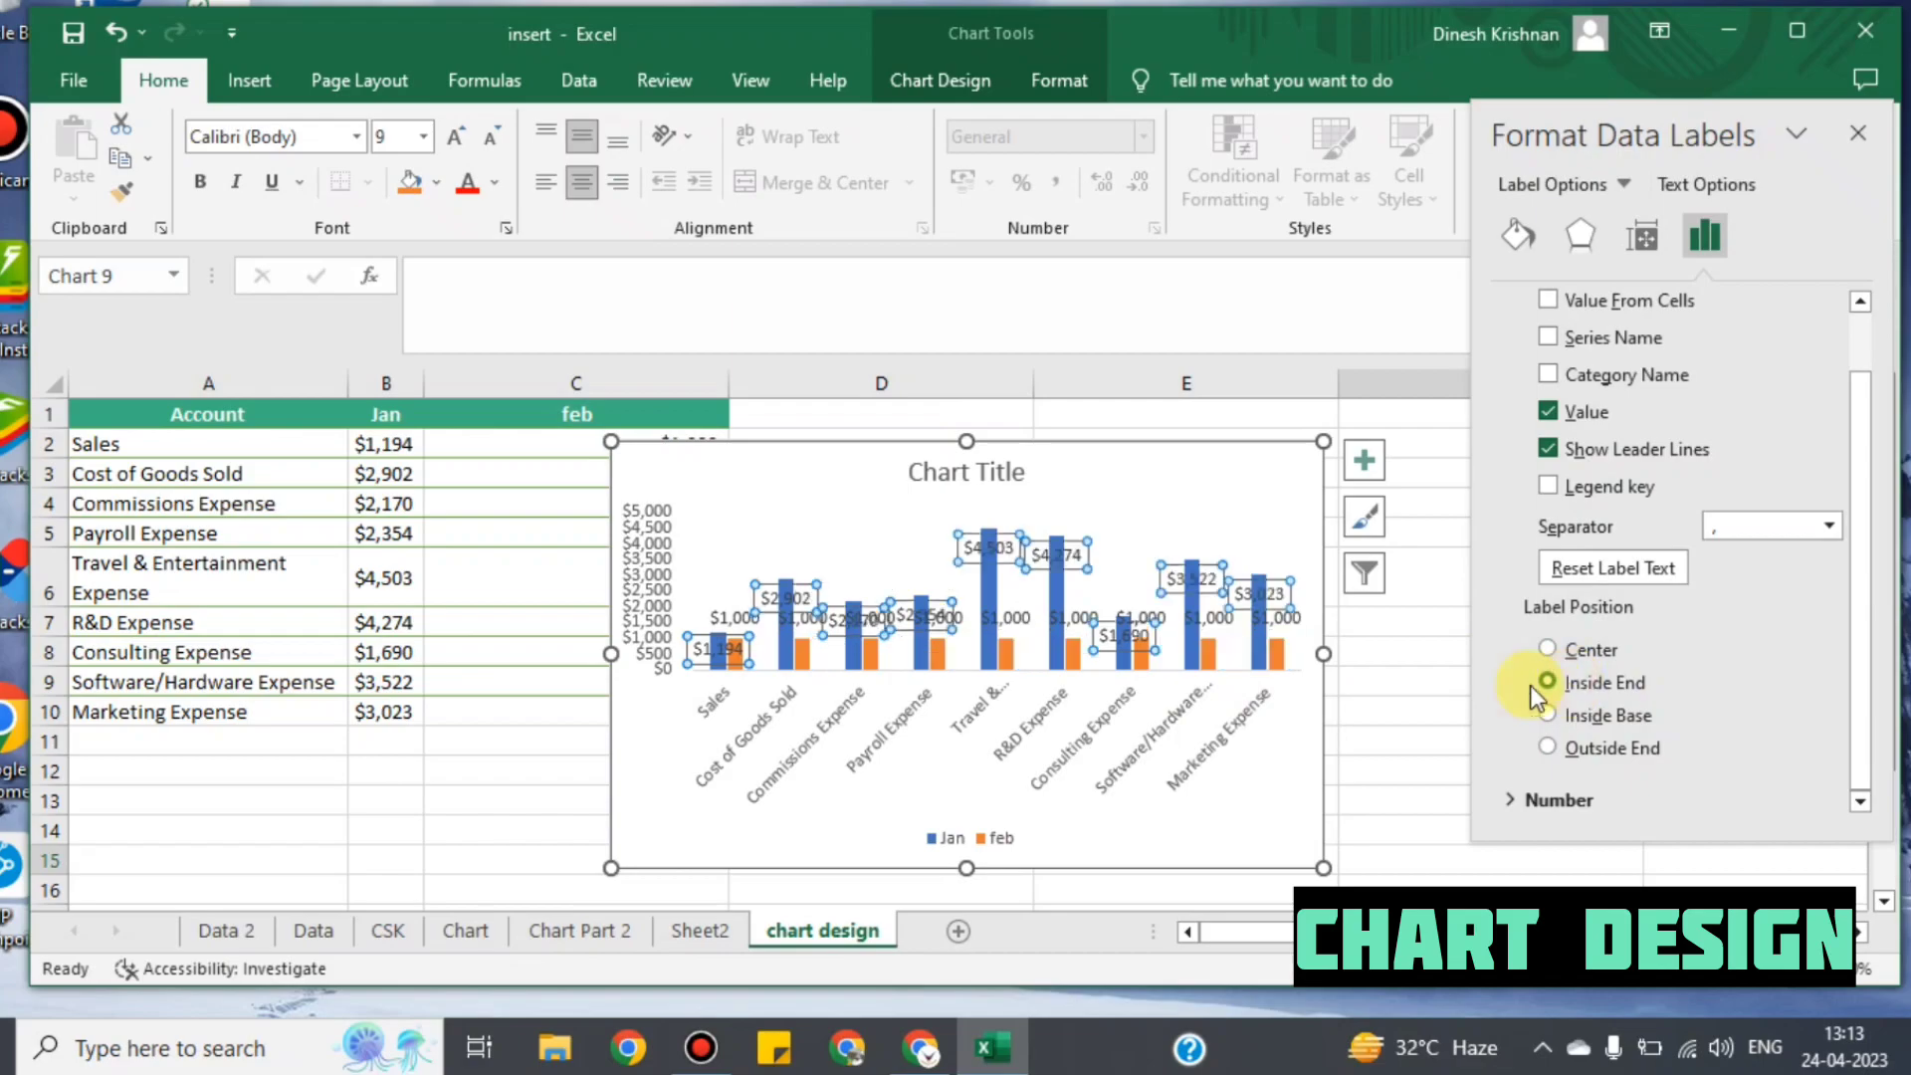
Step: Delete the data labels of both the Jan and feb series from the chart
{"action": "left_click", "coordinate": [1113, 532]}
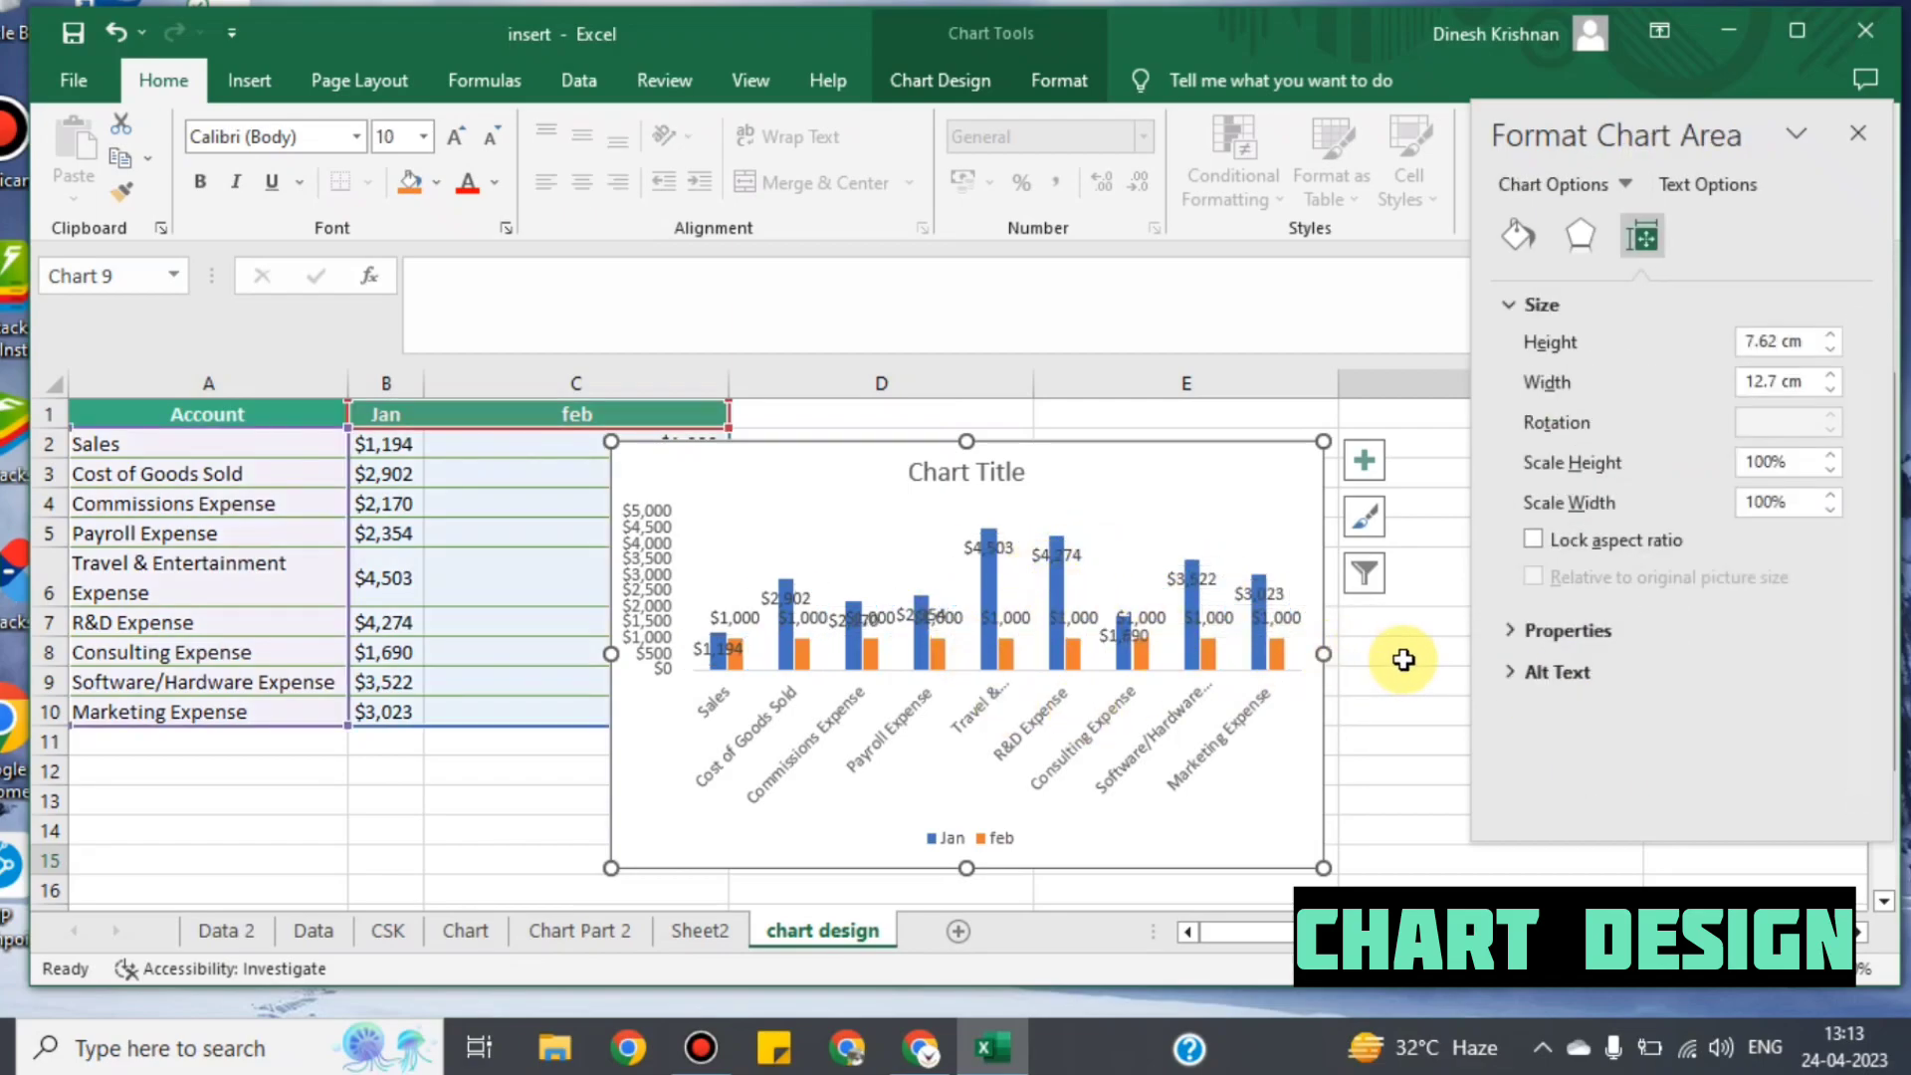
{"action": "left_click", "coordinate": [1204, 579]}
{"action": "key", "text": "Delete"}
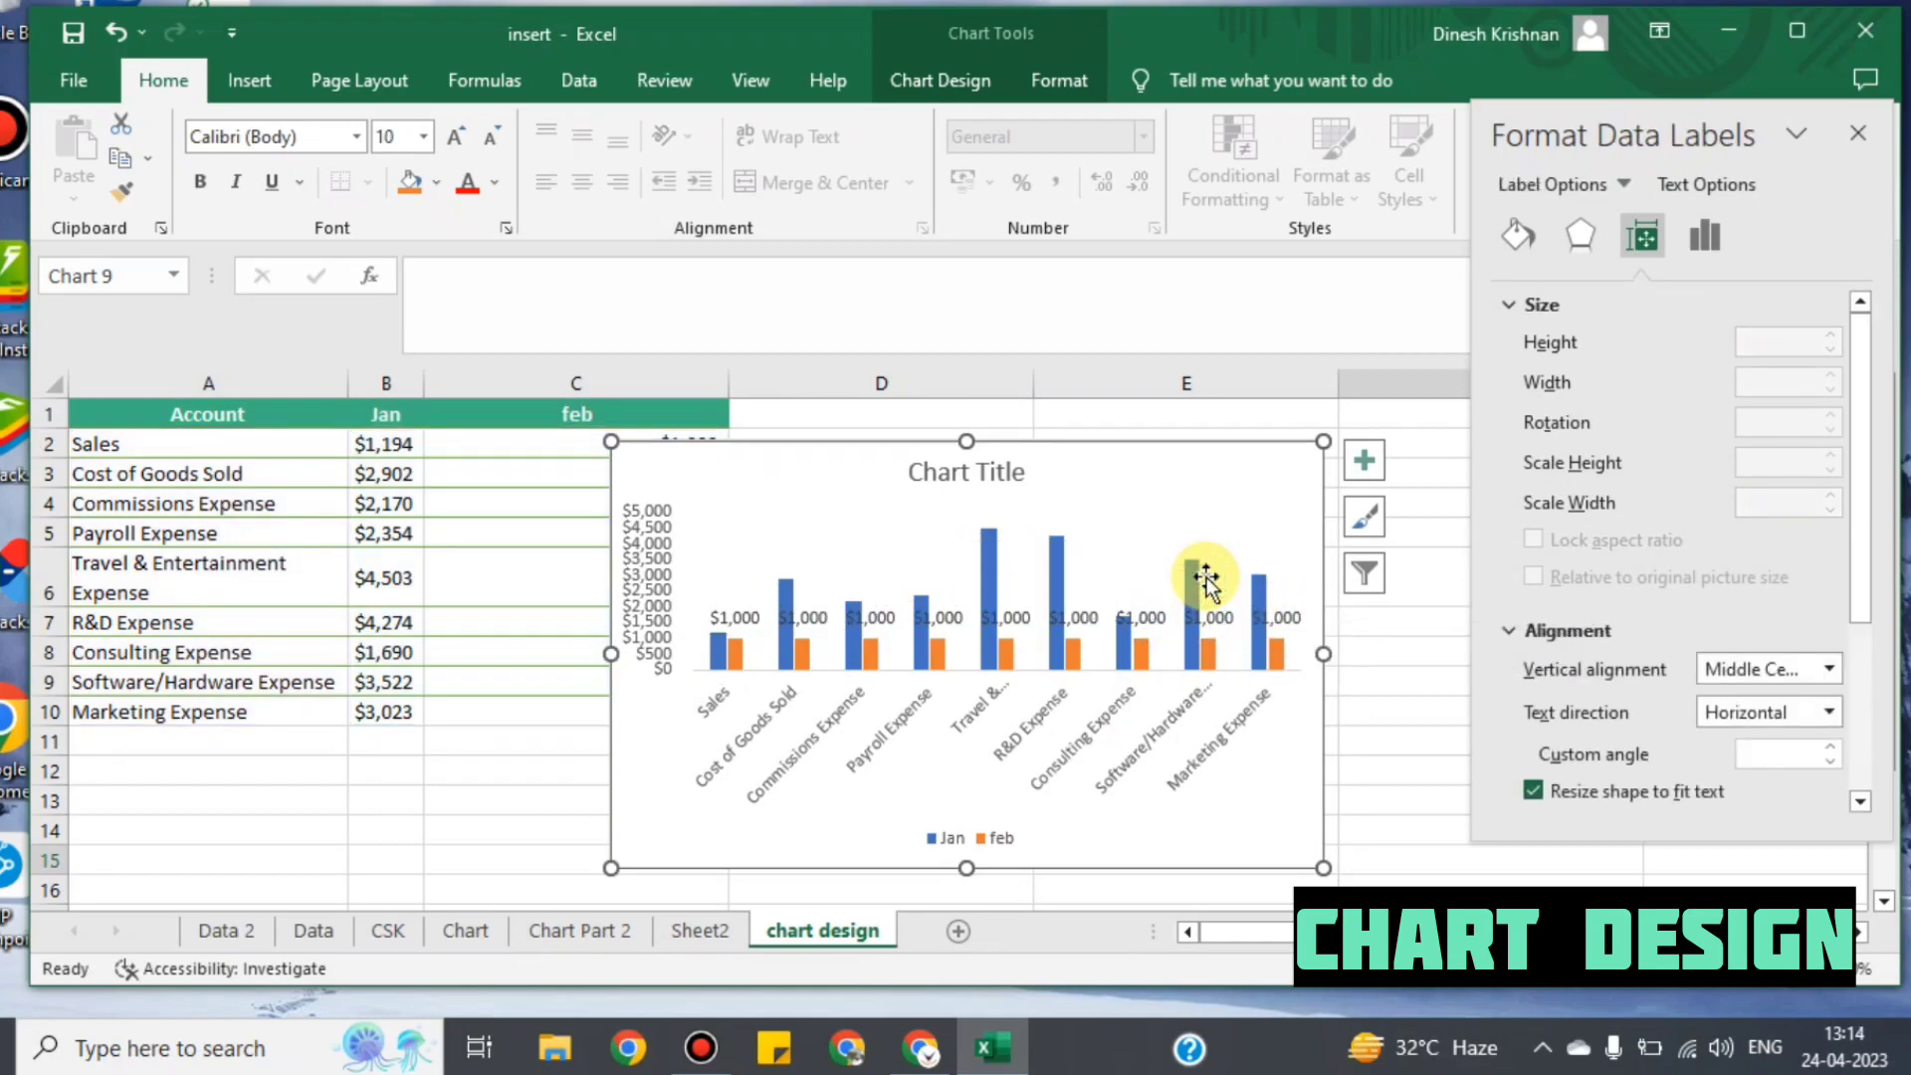
{"action": "left_click", "coordinate": [1220, 625]}
{"action": "key", "text": "Delete"}
Step: Try the Currency number format on the chart's vertical axis and look through the available currency symbols
{"action": "left_click", "coordinate": [652, 559]}
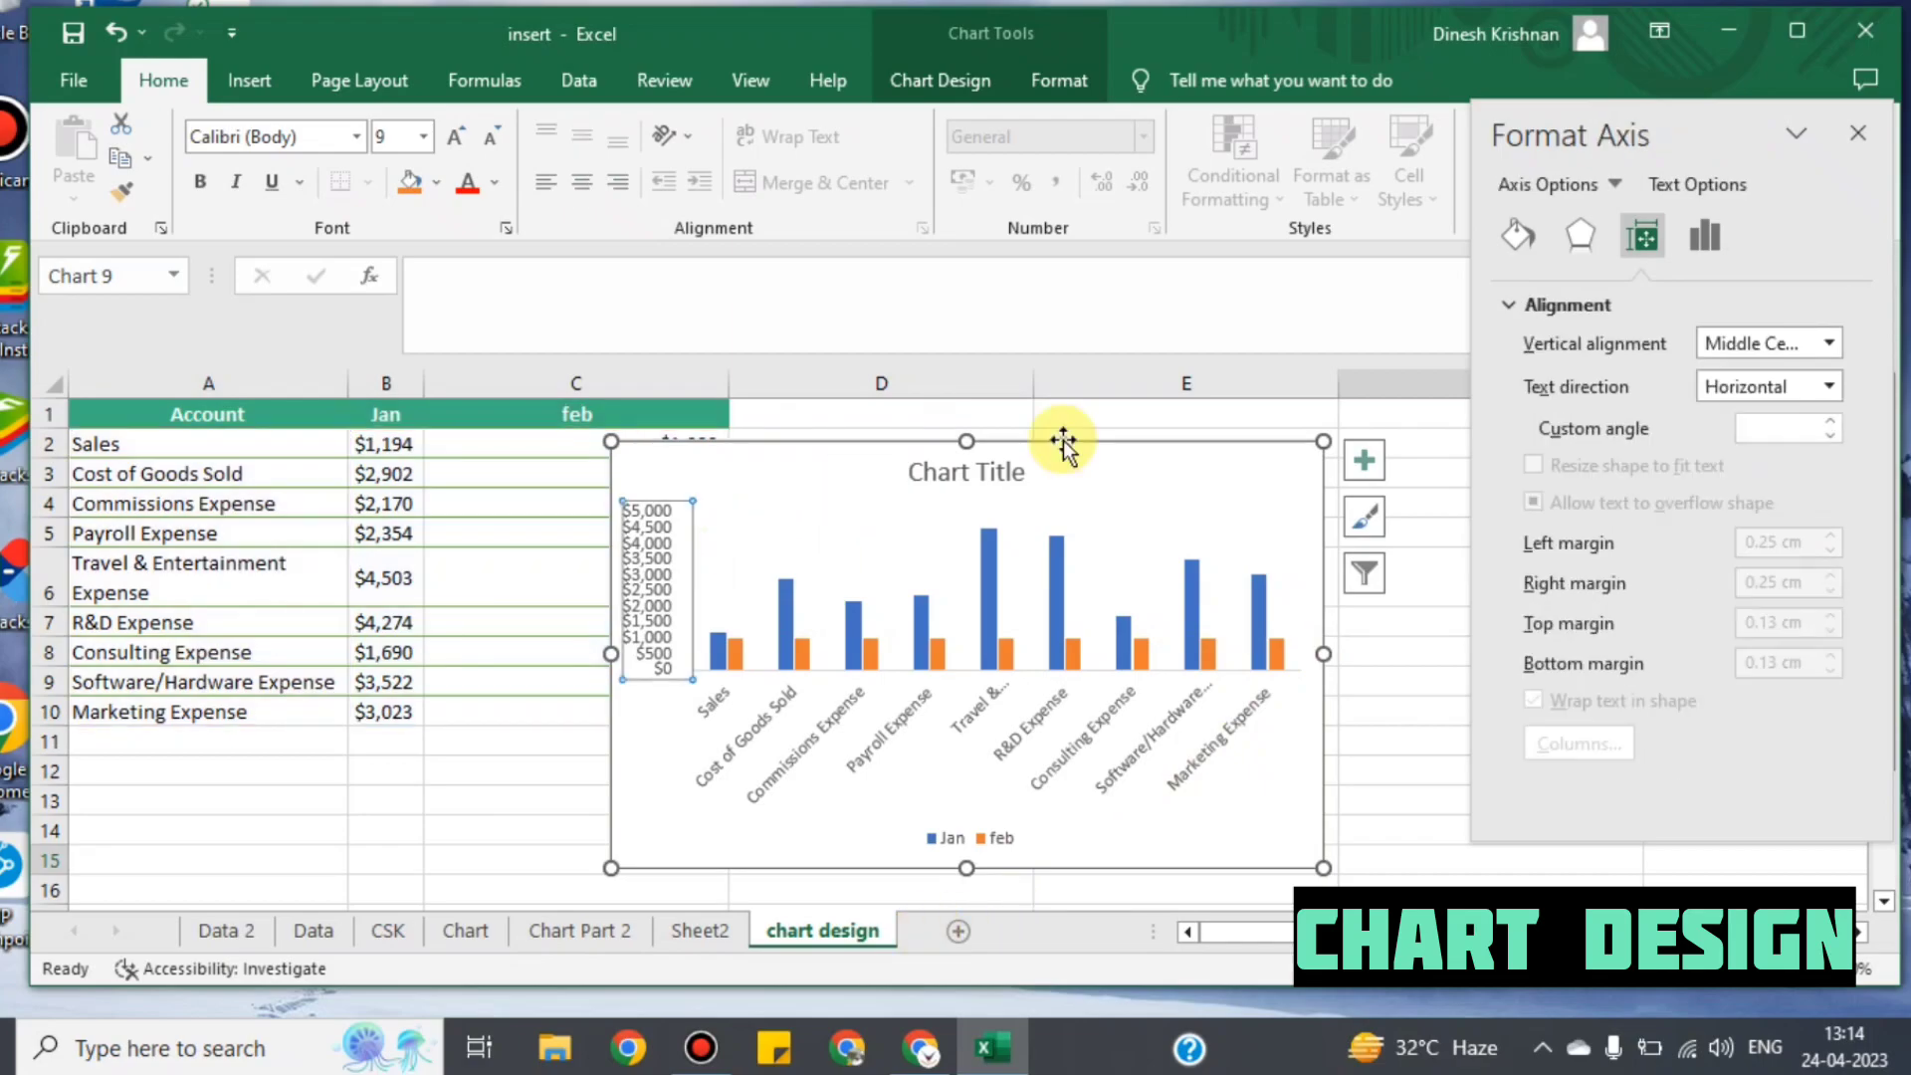
{"action": "left_click", "coordinate": [1706, 240]}
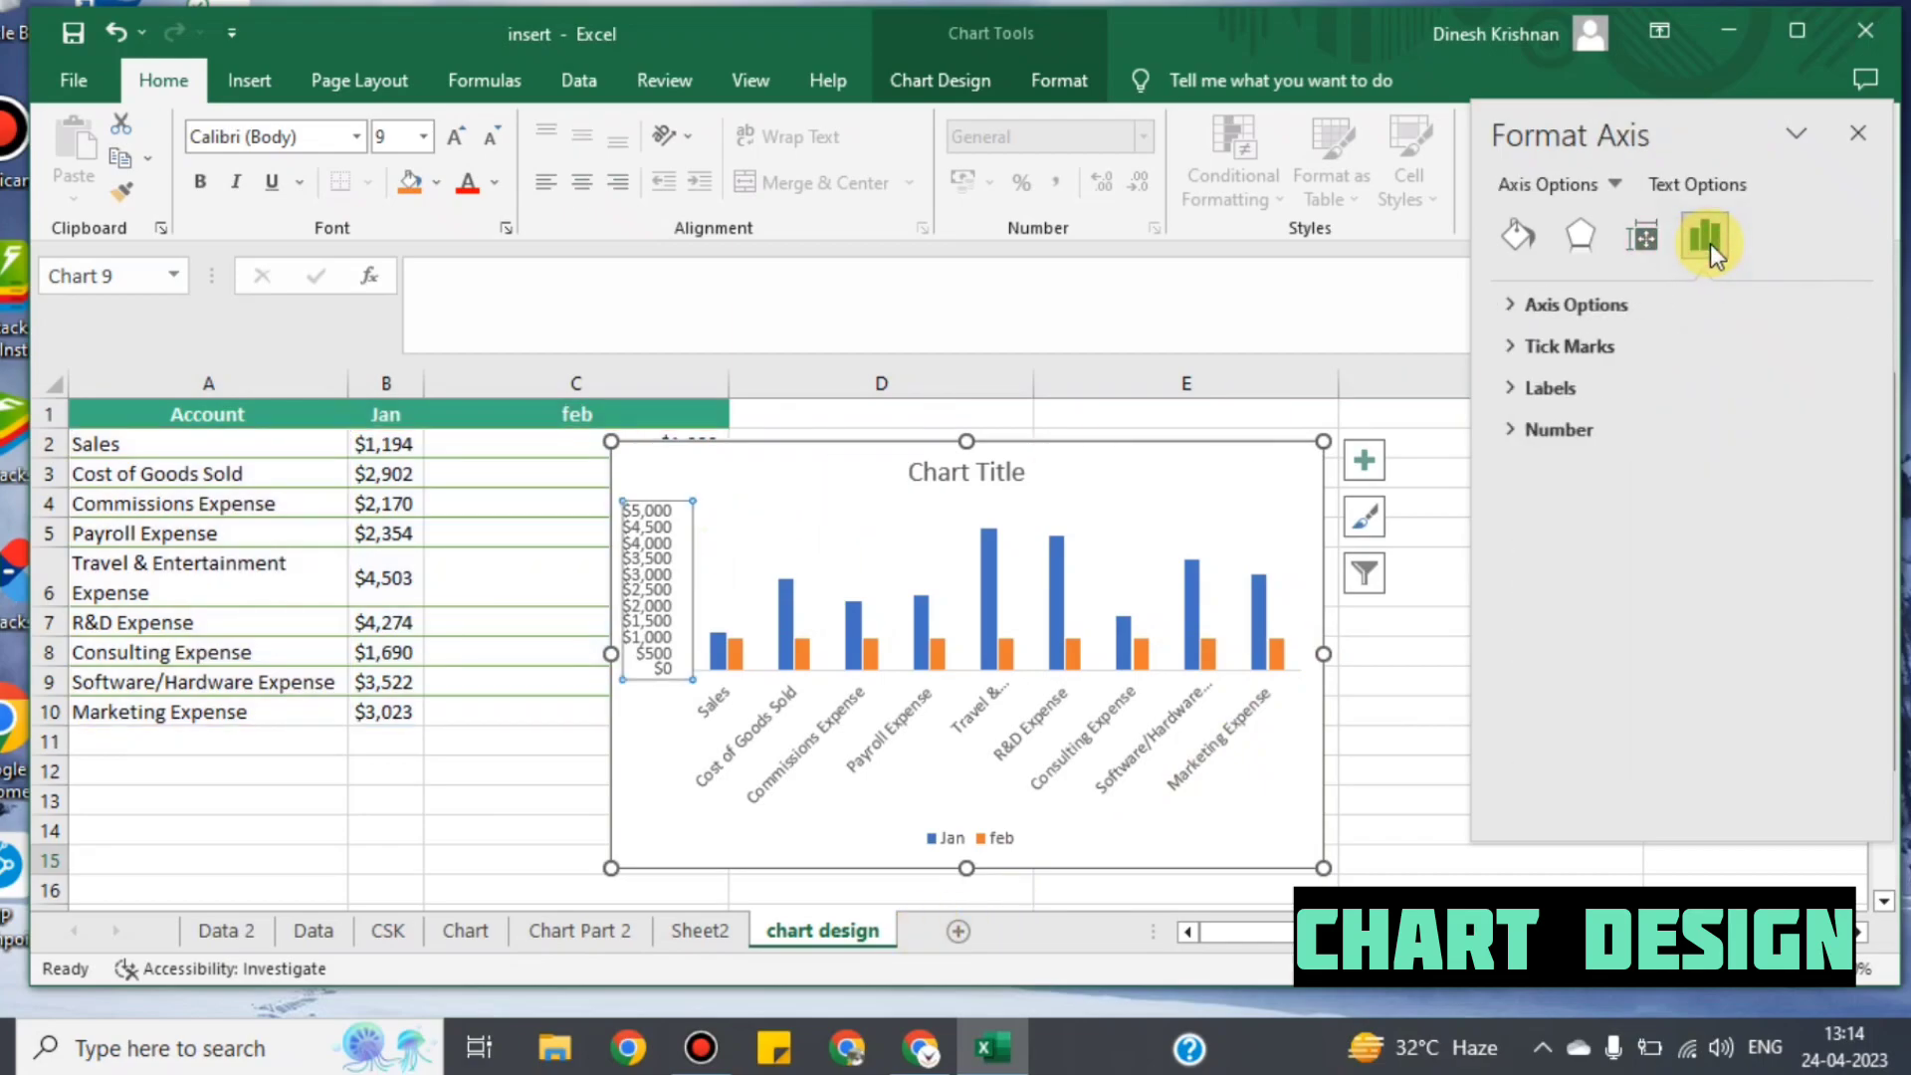
{"action": "left_click", "coordinate": [1518, 429]}
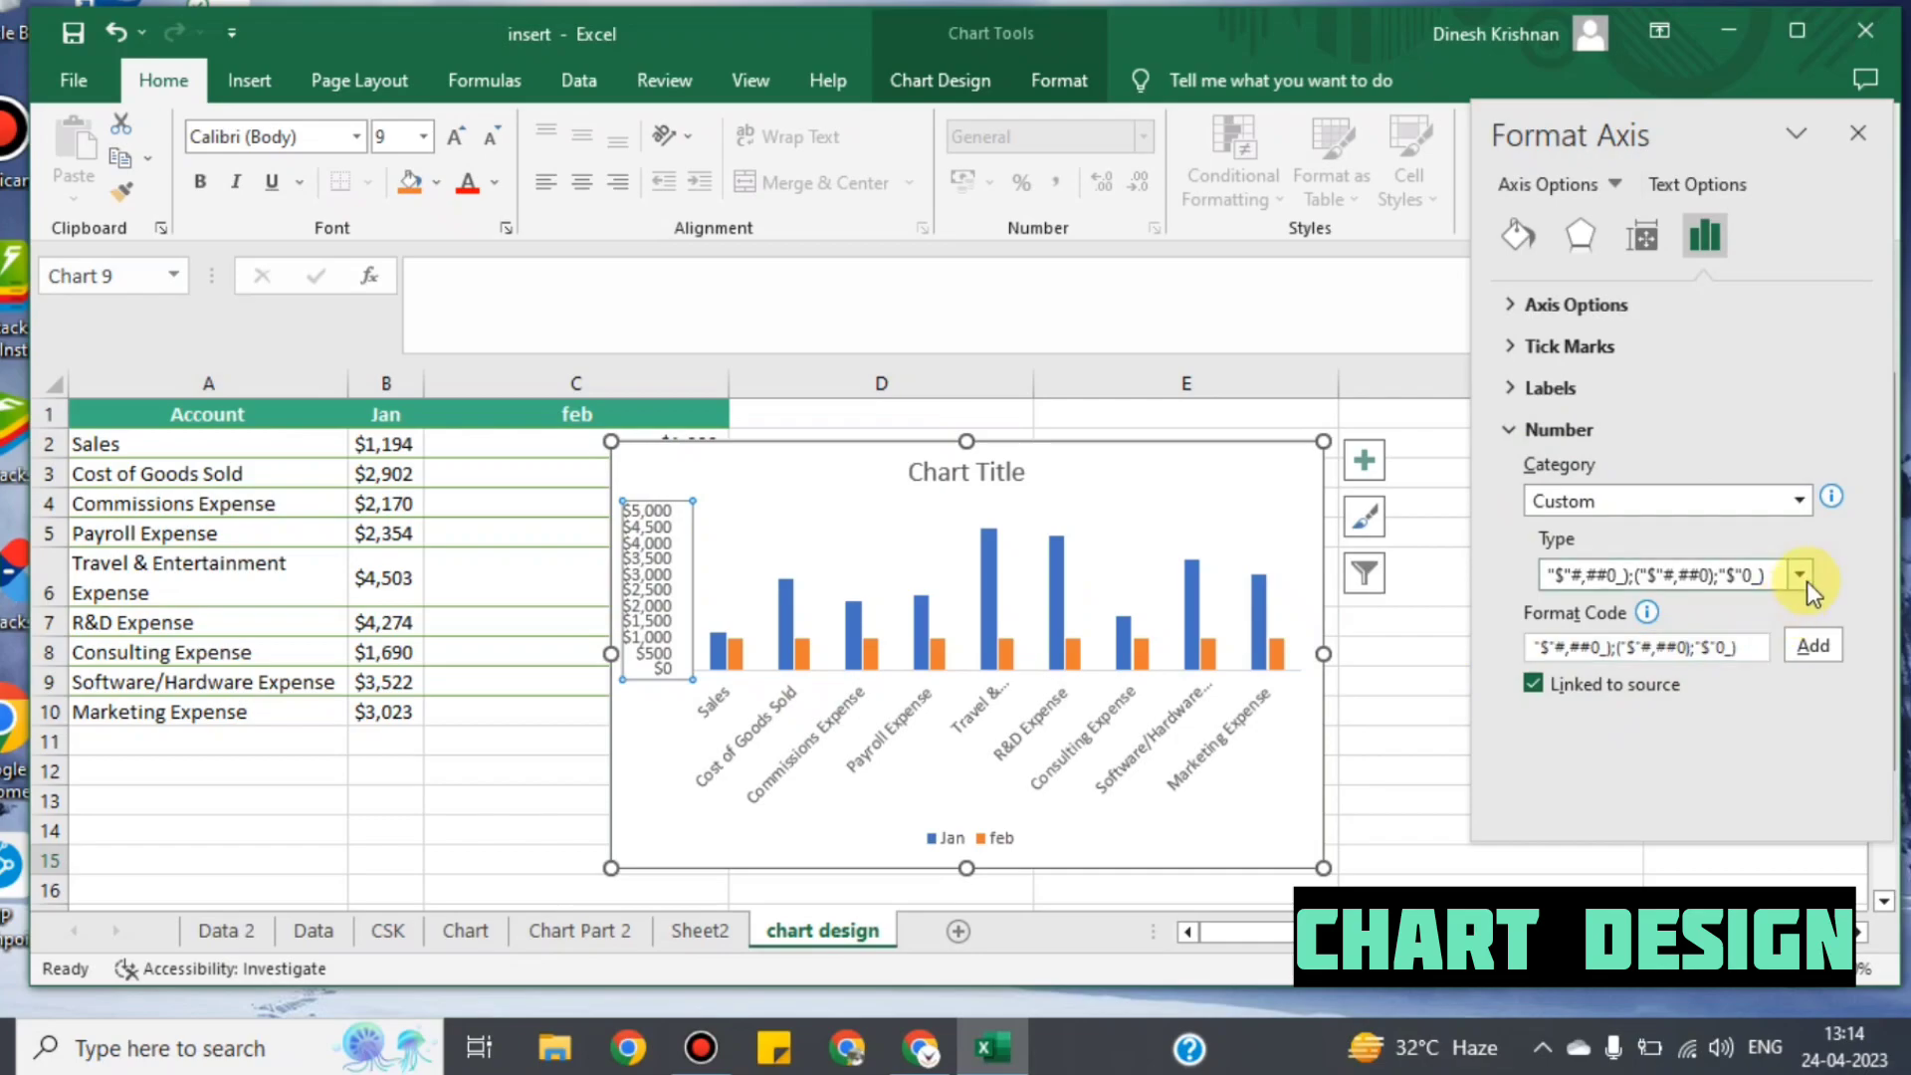
{"action": "left_click", "coordinate": [1799, 500]}
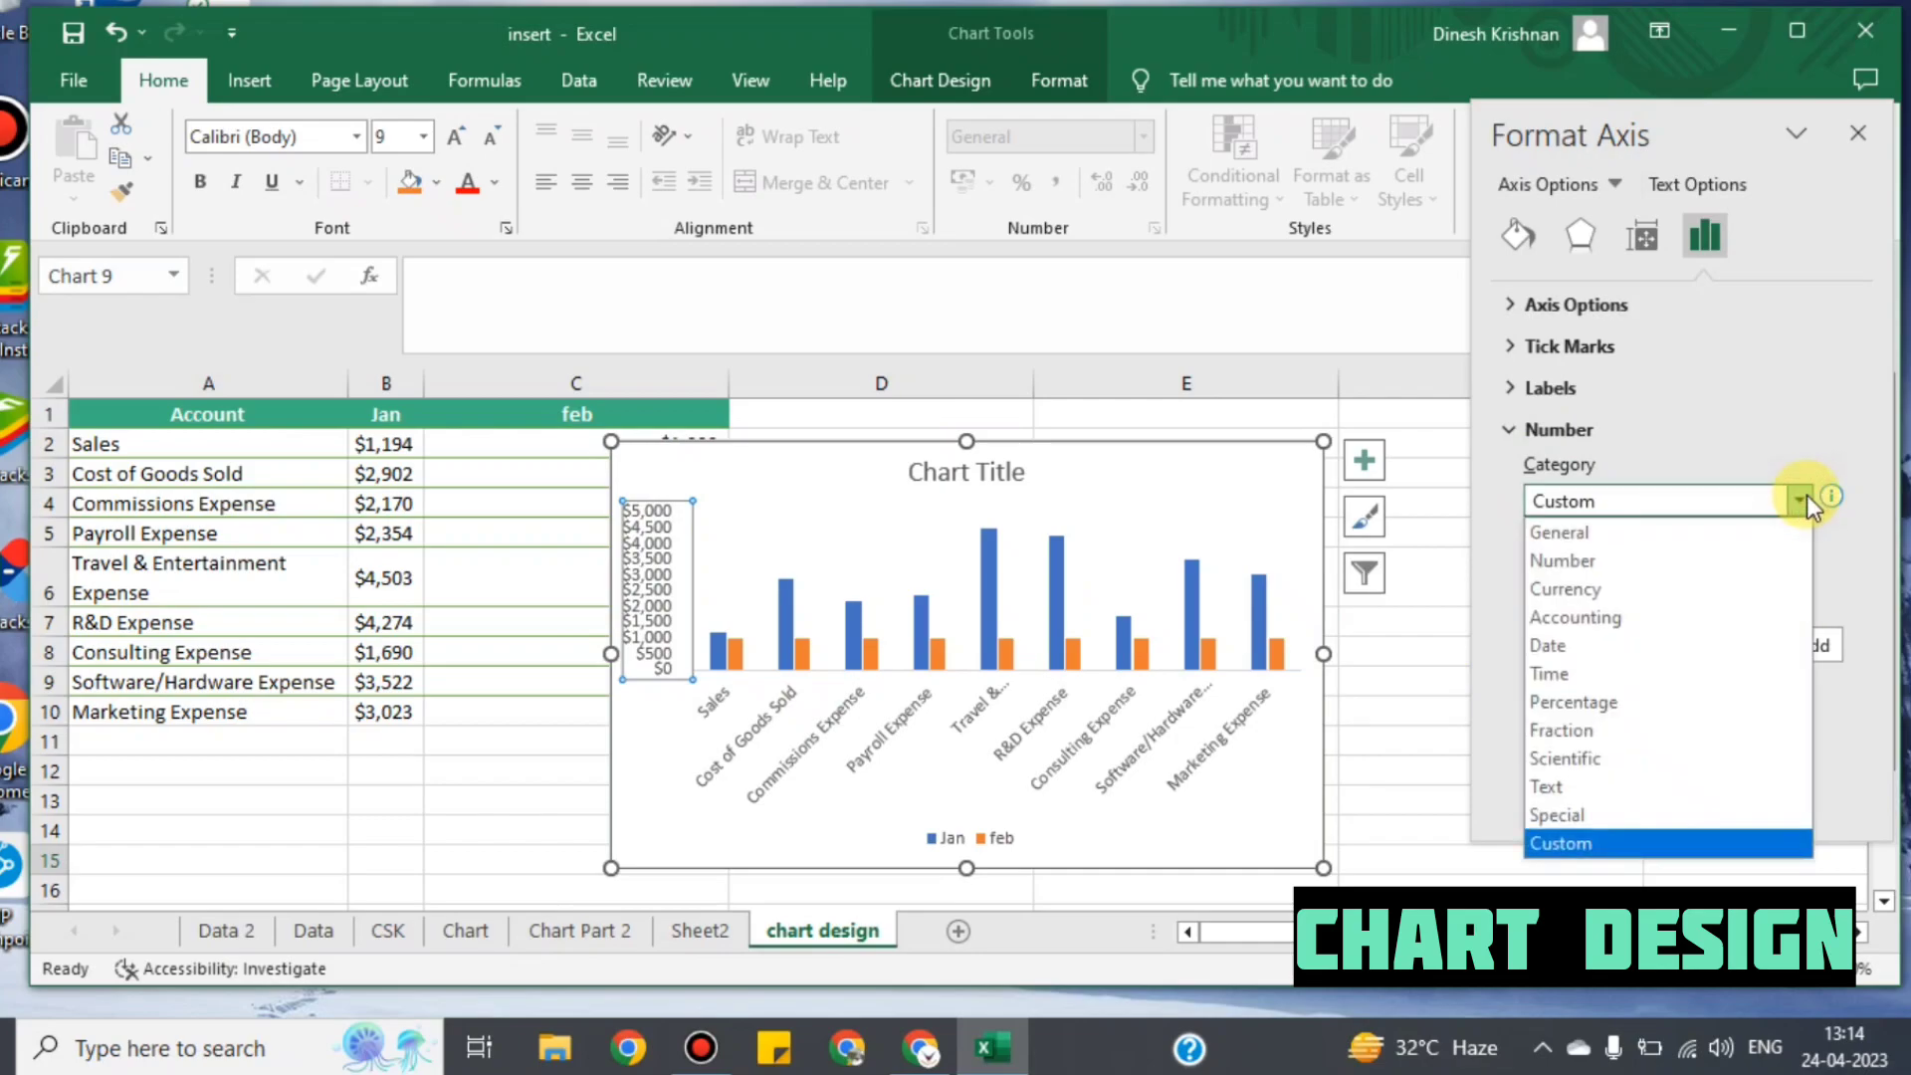
{"action": "left_click", "coordinate": [1615, 591]}
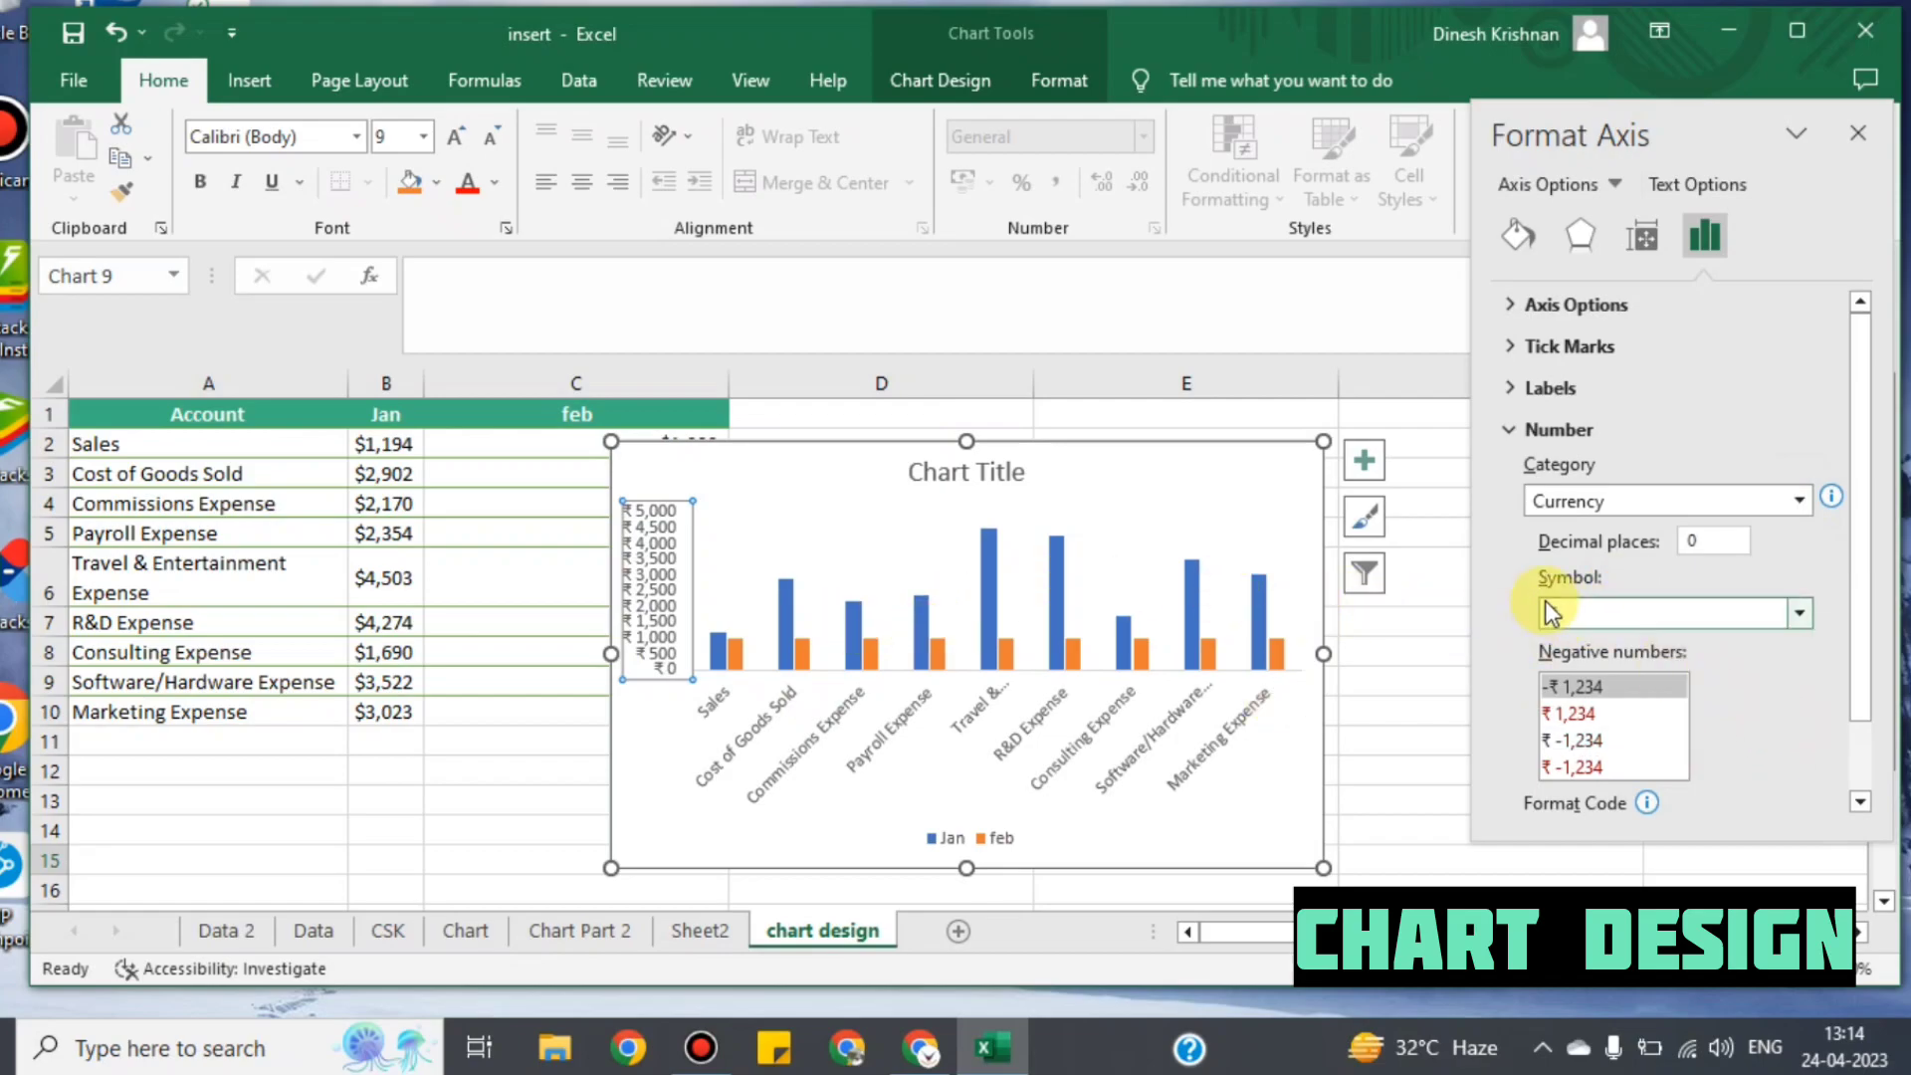
{"action": "left_click", "coordinate": [1796, 615]}
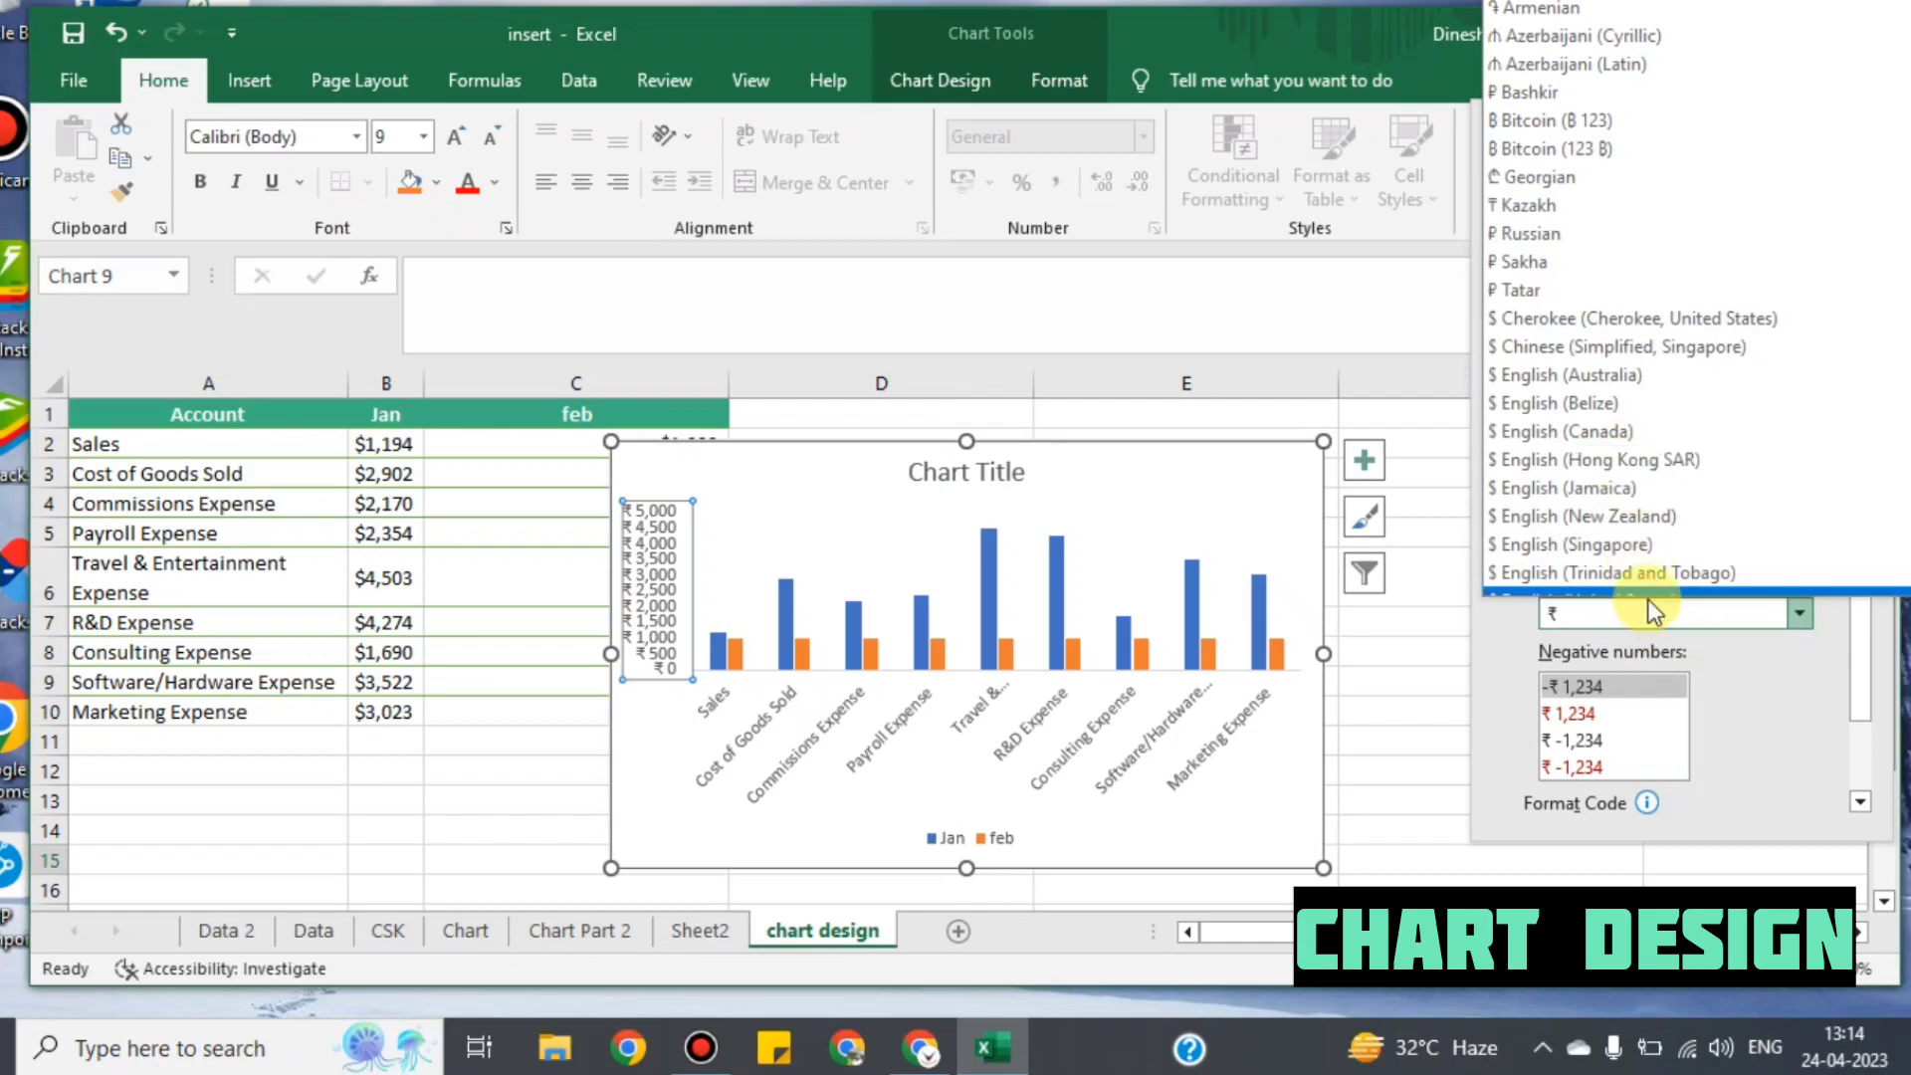
{"action": "left_click", "coordinate": [1759, 726]}
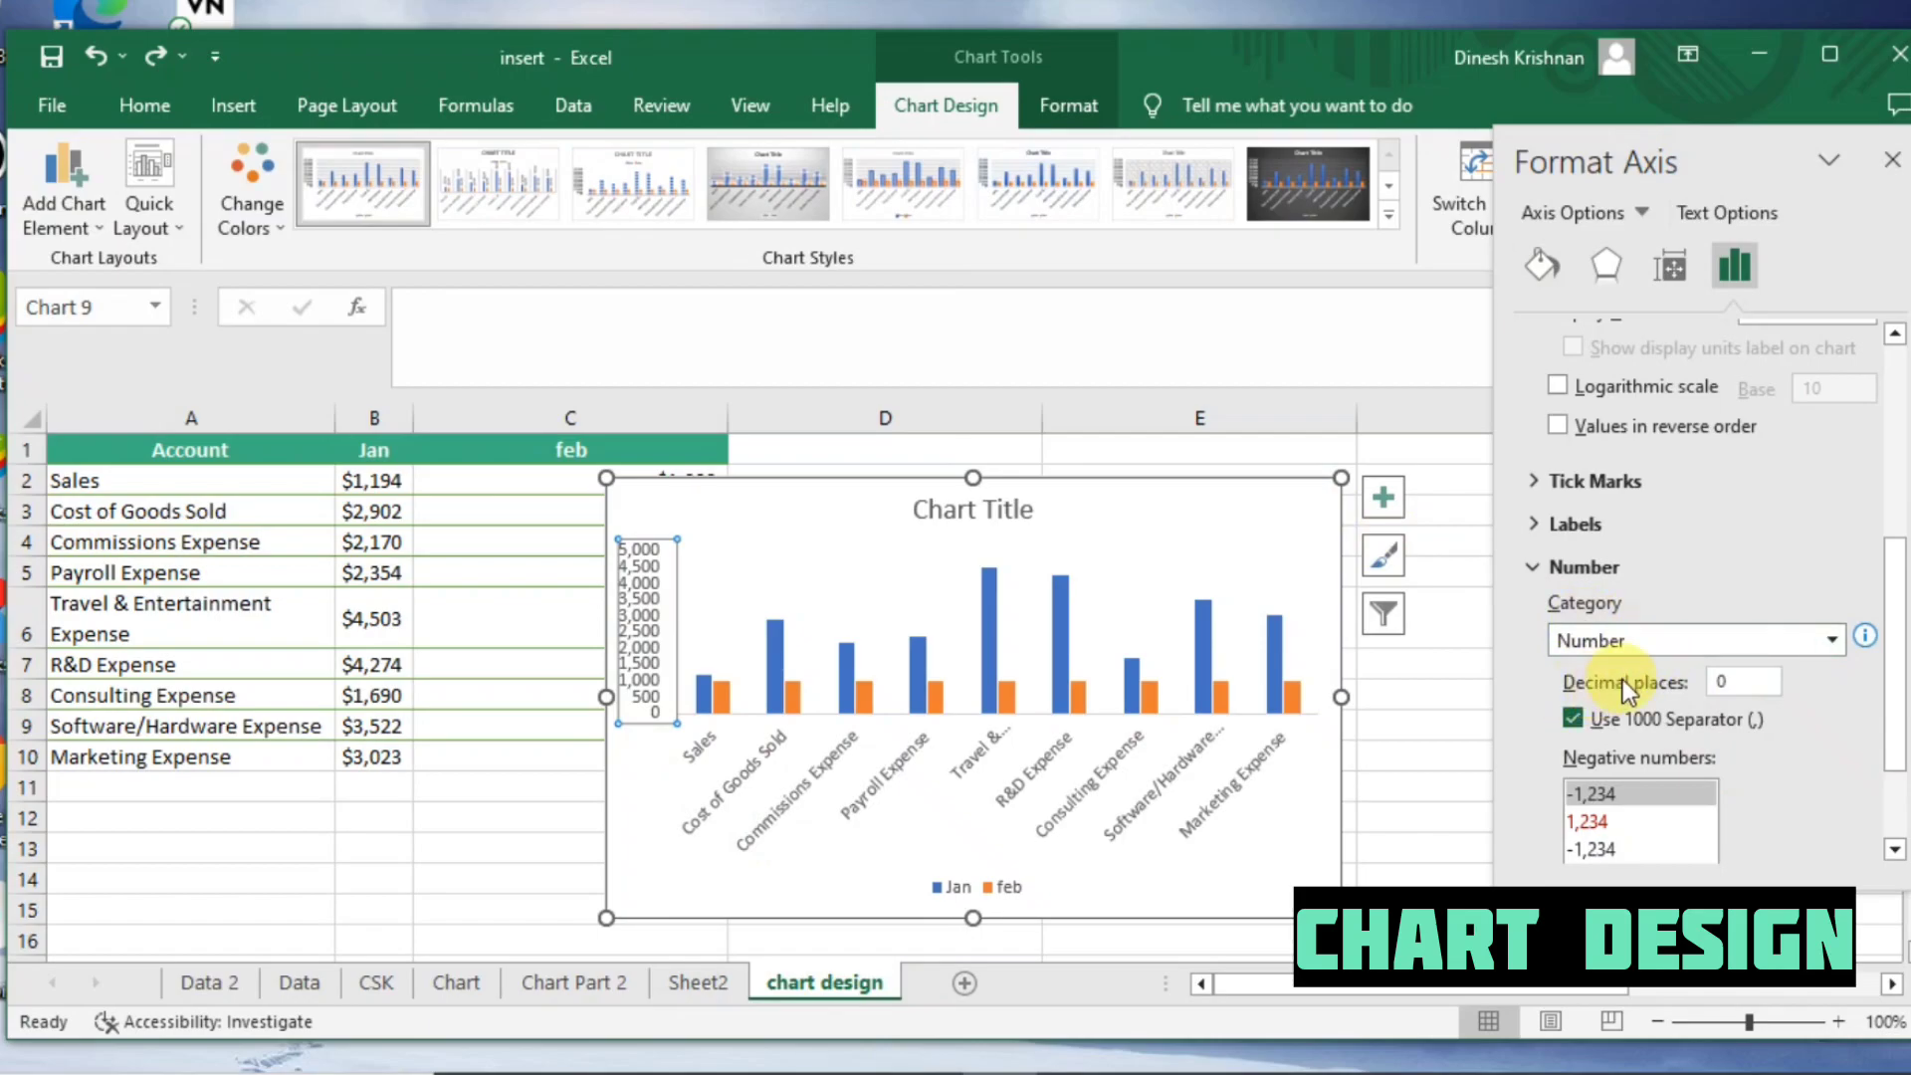
Step: Set the vertical axis's Number format to 2 decimal places
{"action": "left_click", "coordinate": [1707, 678]}
{"action": "type", "text": "2"}
{"action": "key", "text": "Tab"}
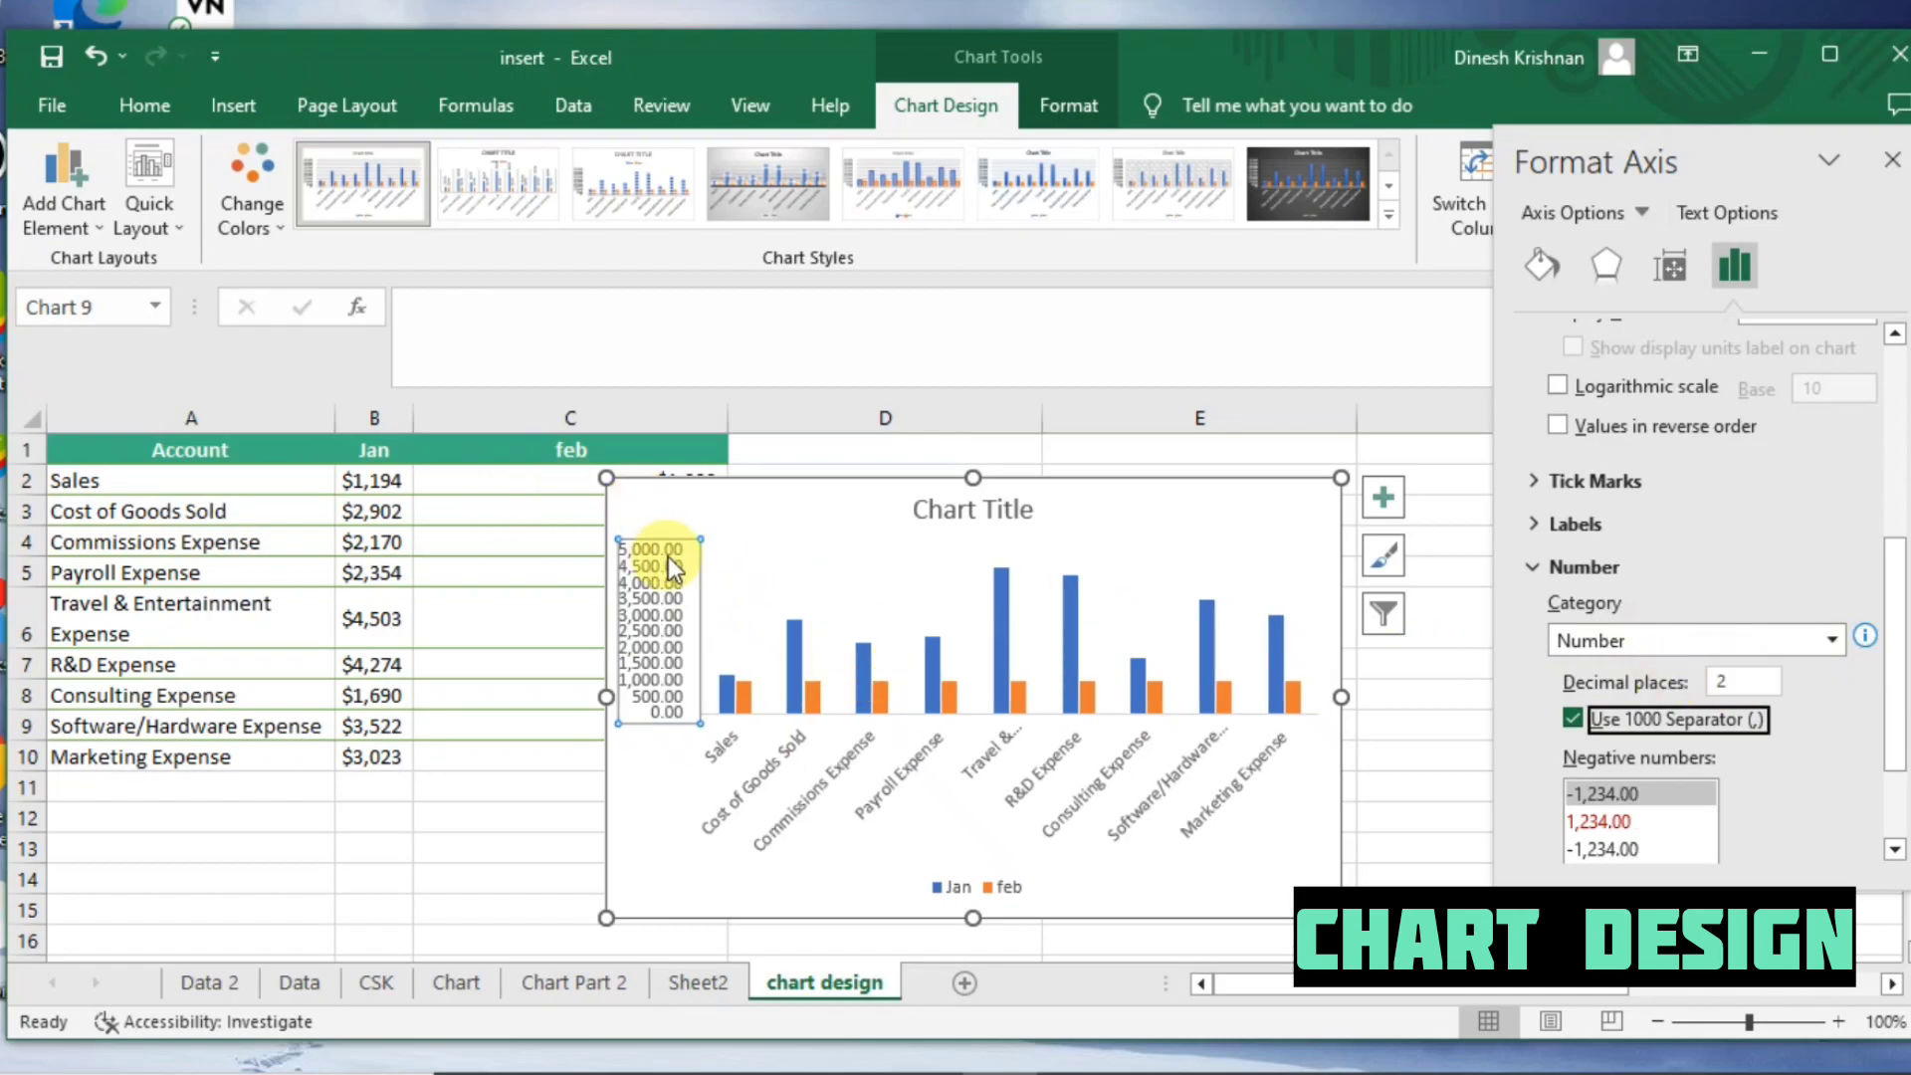
Step: Set the display units of the chart's vertical axis to Hundreds
{"action": "scroll", "coordinate": [1701, 673], "scroll_direction": "up", "scroll_amount": 3}
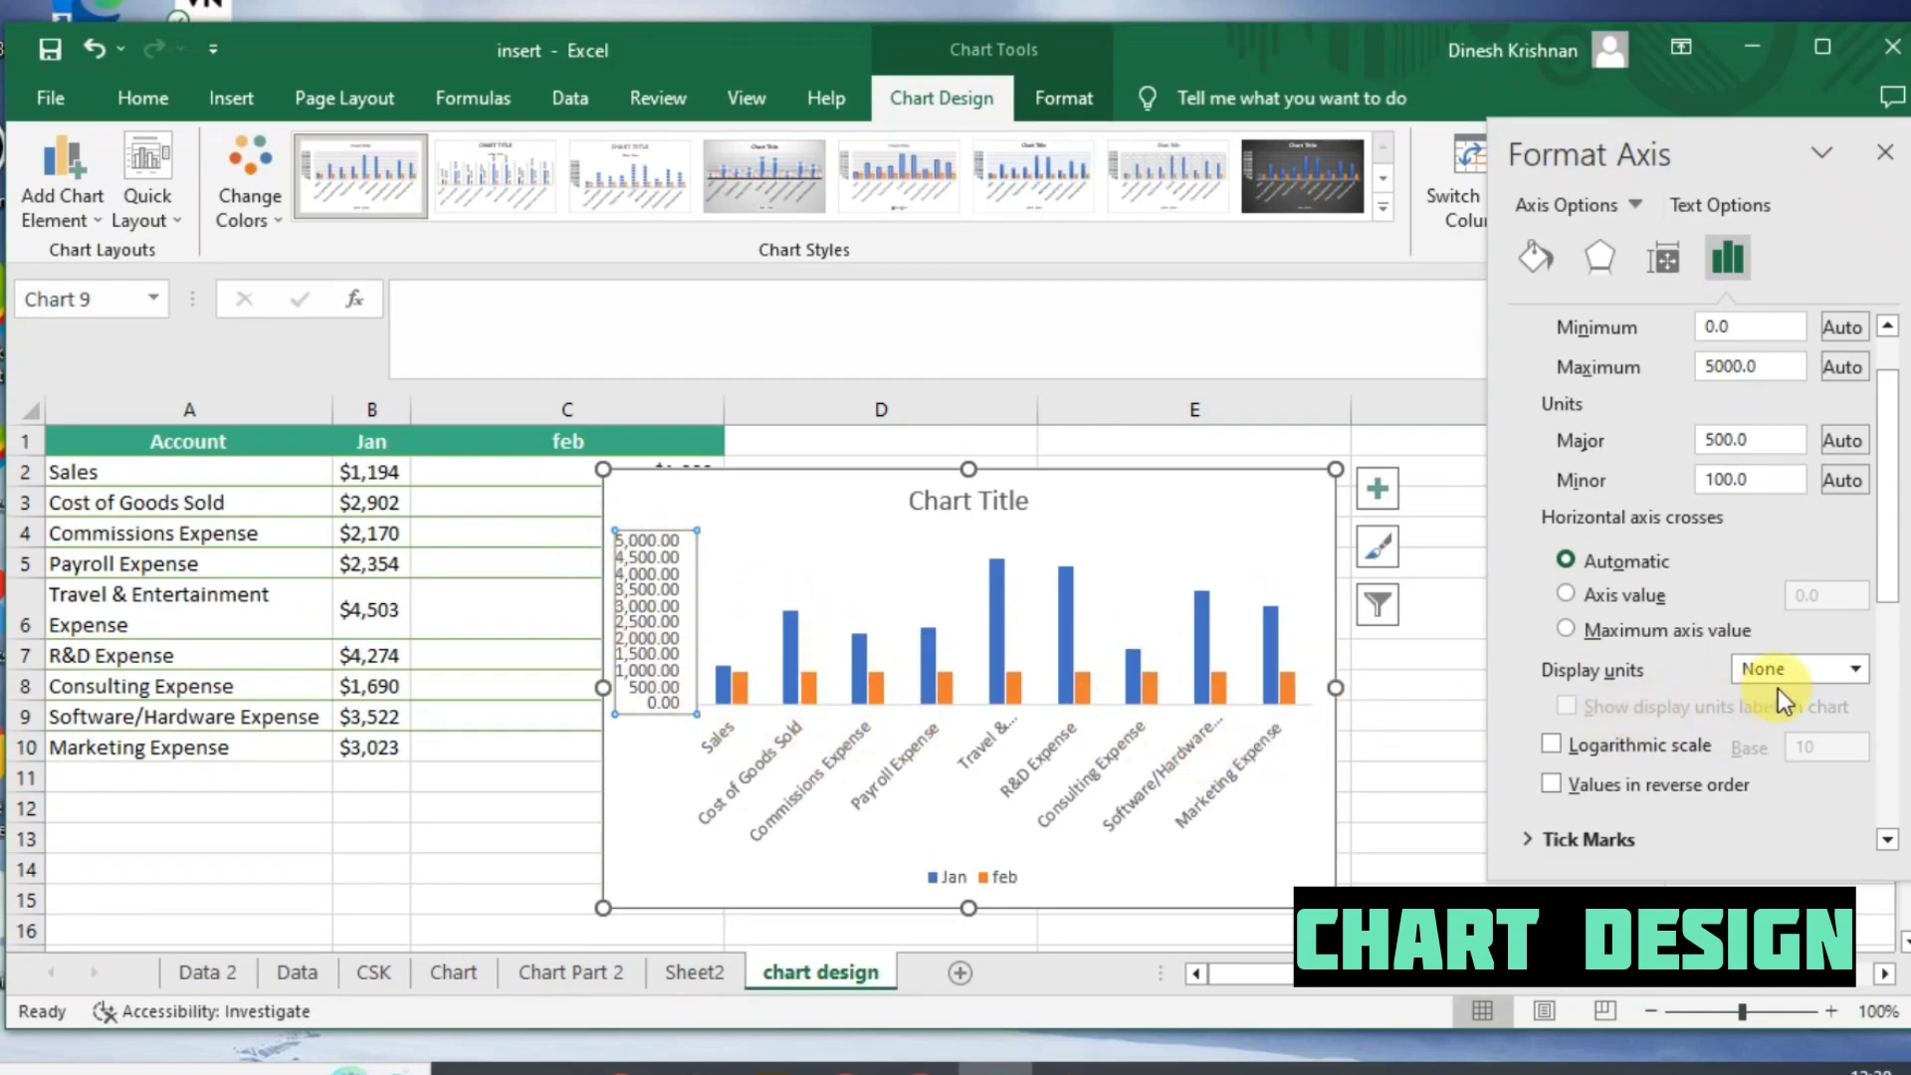
{"action": "left_click", "coordinate": [1849, 673]}
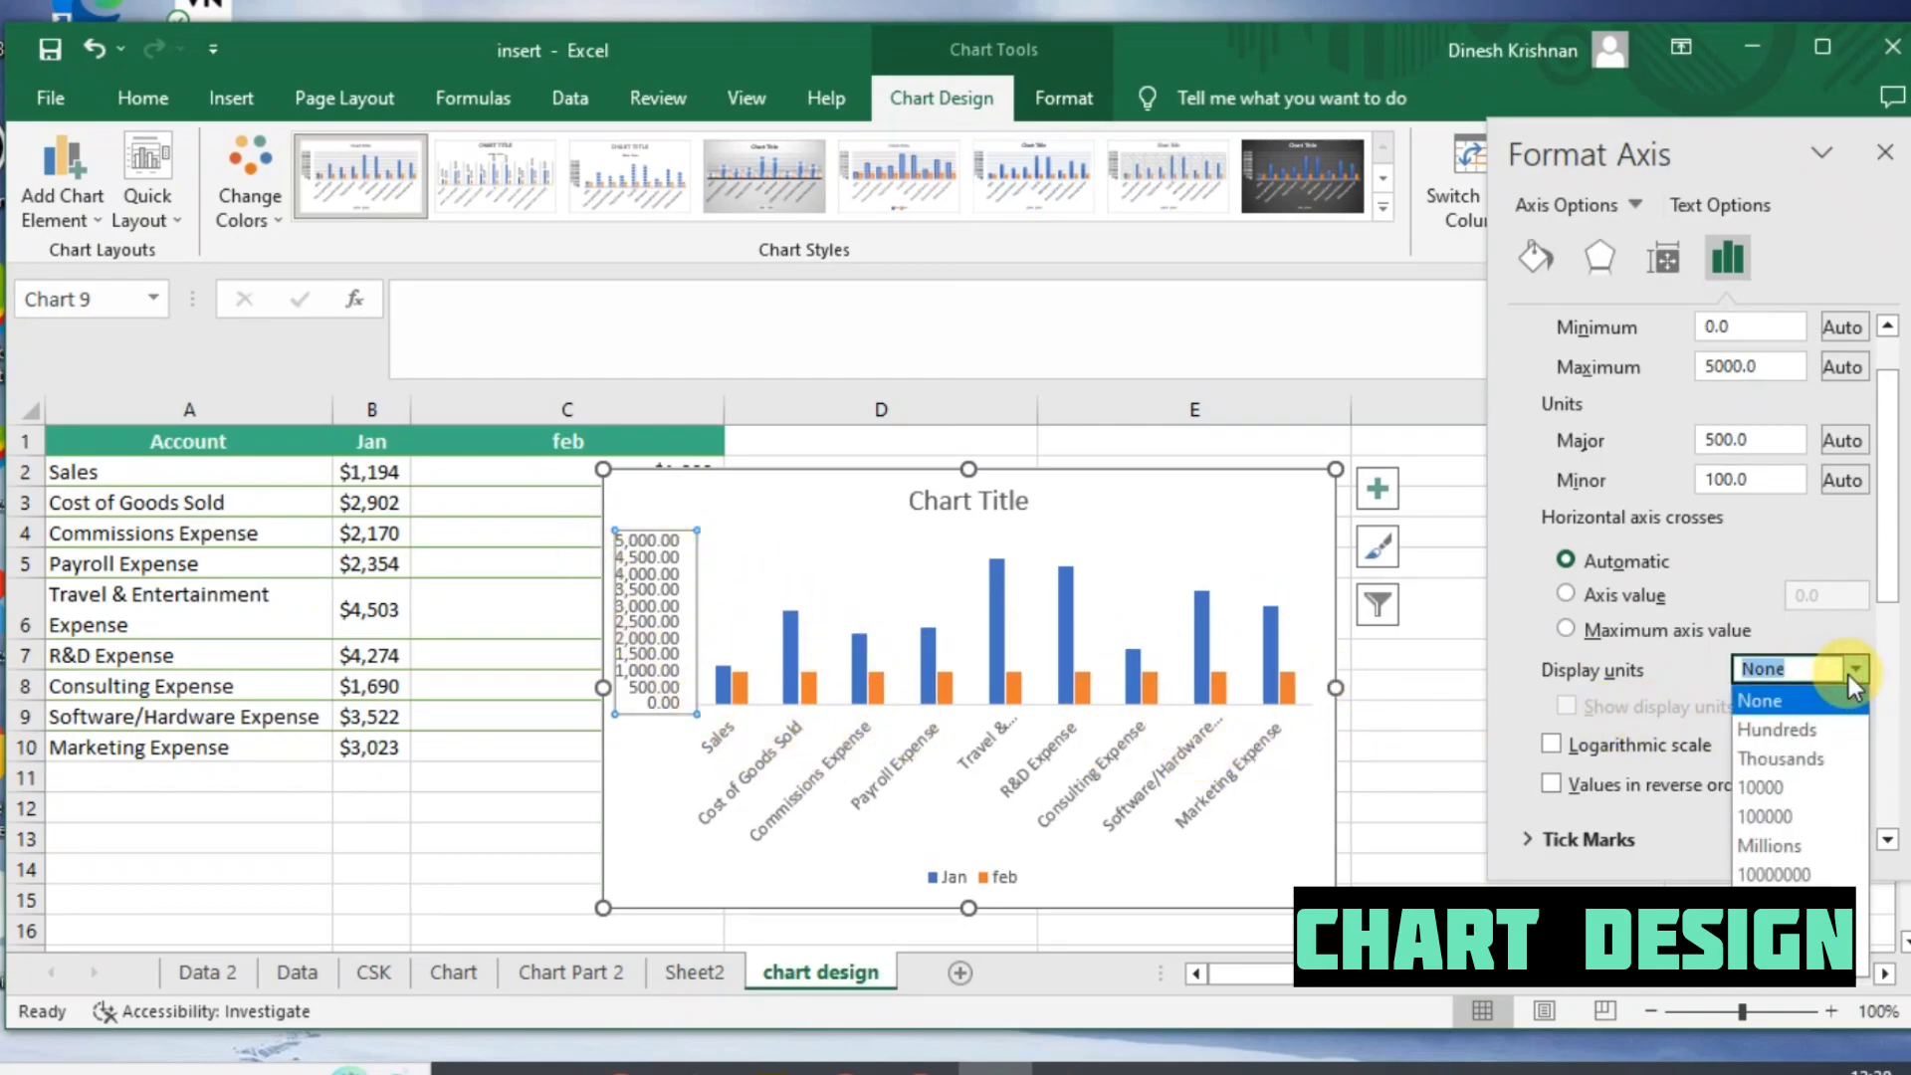
{"action": "left_click", "coordinate": [1799, 729]}
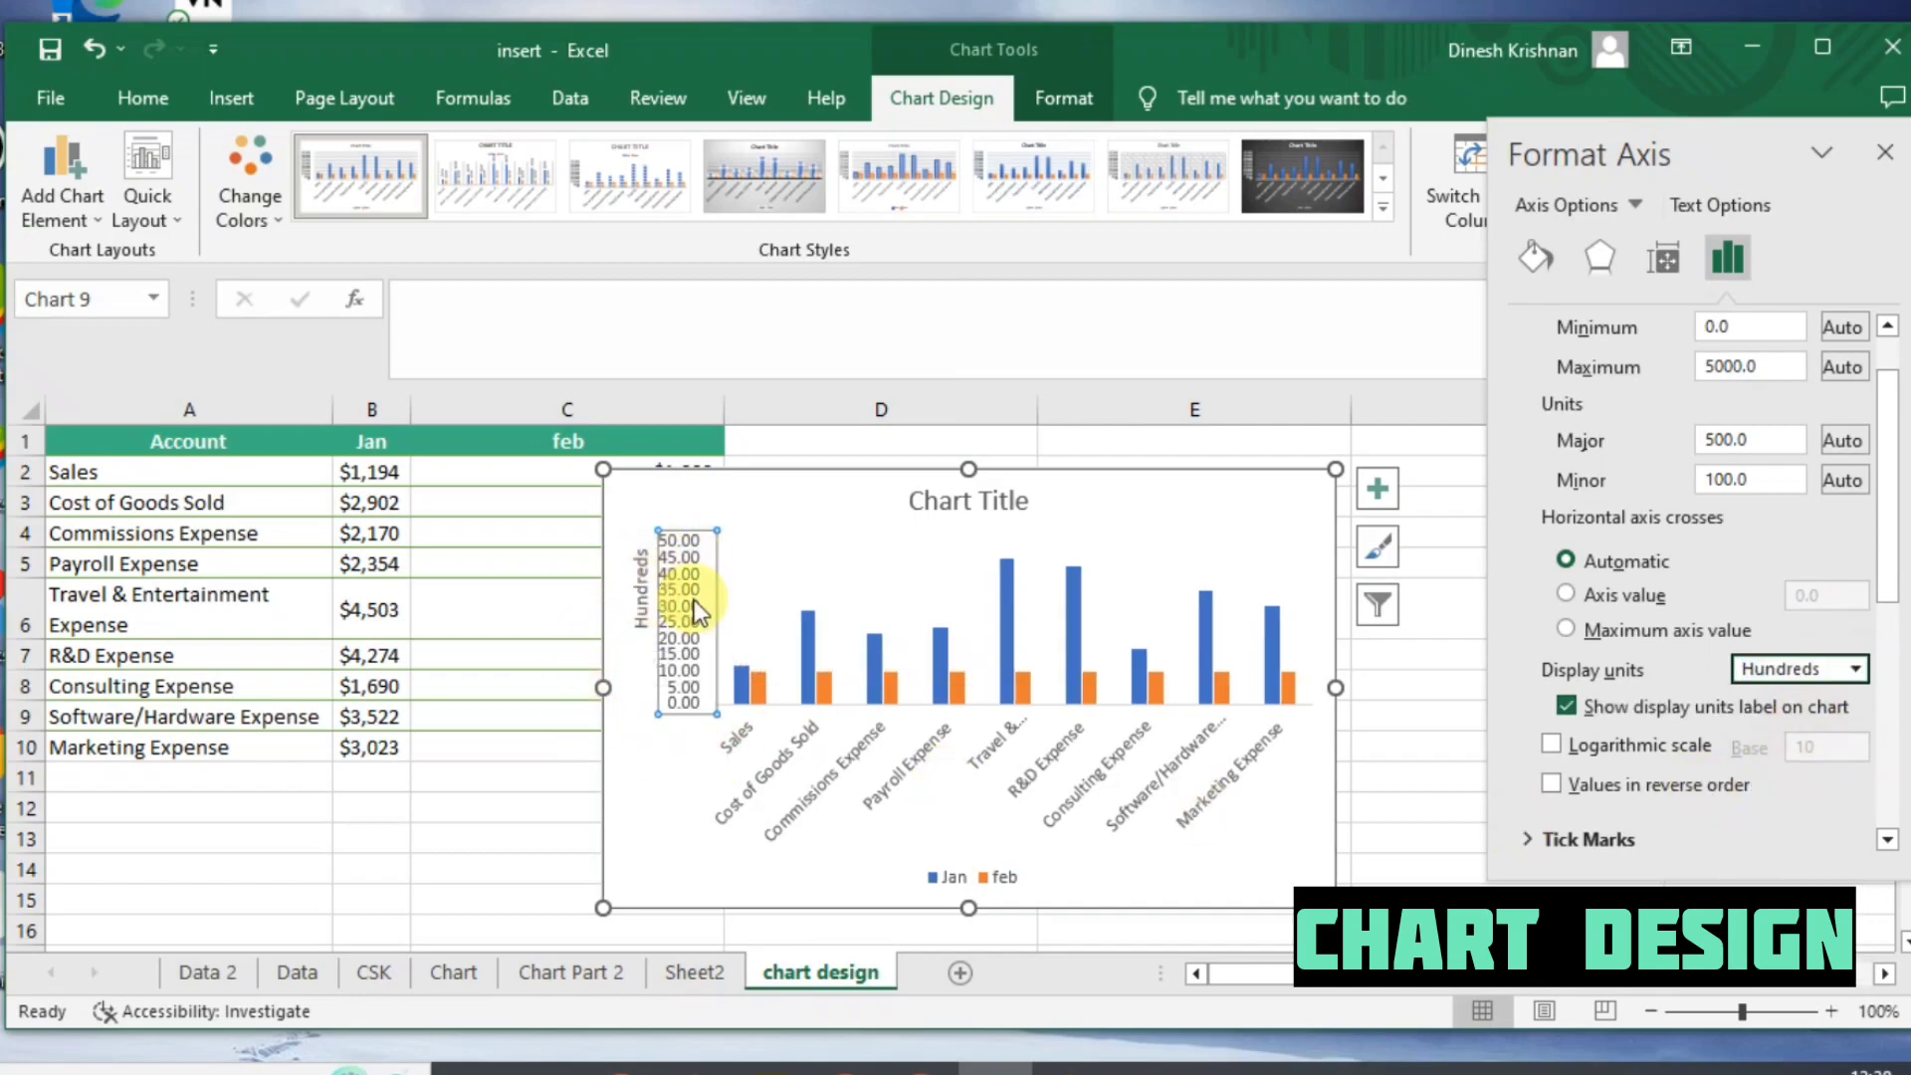
Step: Set the vertical axis numbers to 0 decimal places
{"action": "scroll", "coordinate": [1791, 751], "scroll_direction": "down", "scroll_amount": 3}
{"action": "double_click", "coordinate": [1736, 745]}
{"action": "type", "text": "0"}
{"action": "left_click", "coordinate": [1587, 722]}
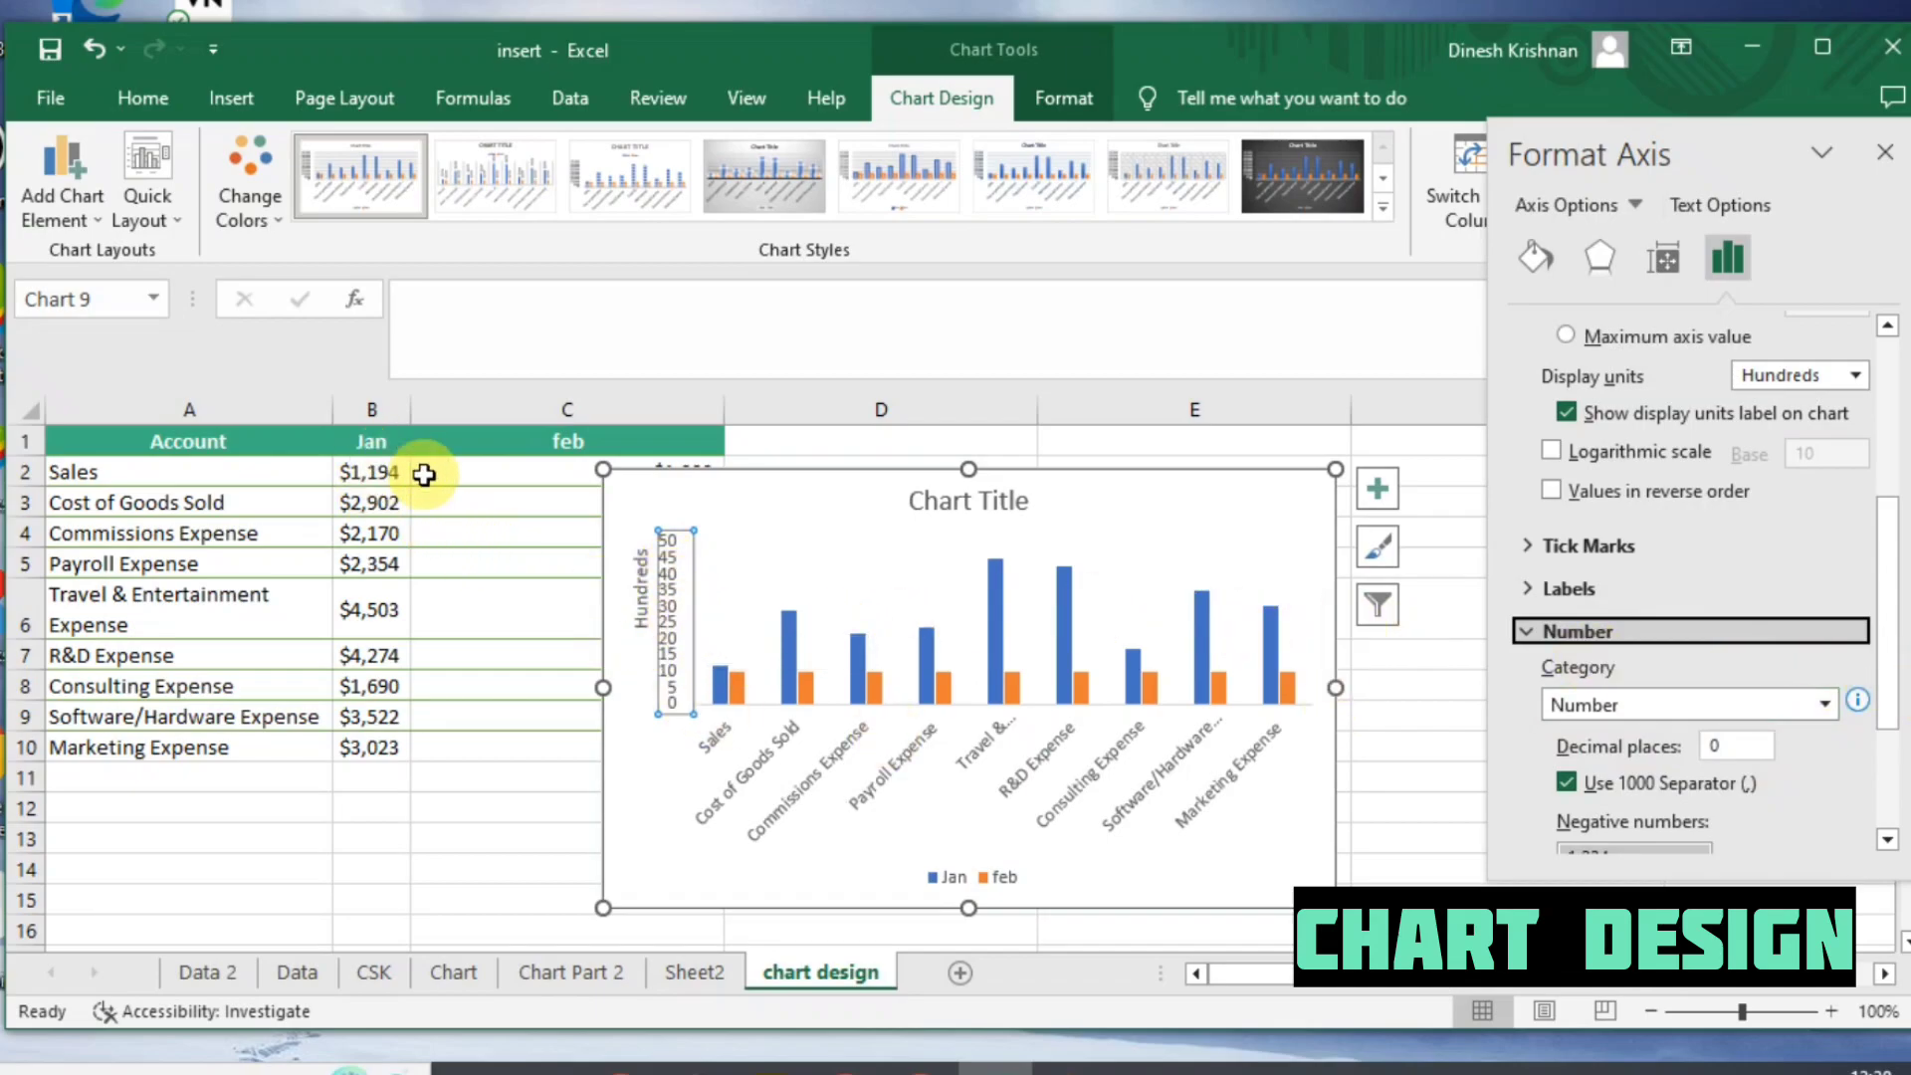
Step: Try Millions as the vertical axis display units, and set them back to Hundreds
{"action": "scroll", "coordinate": [1687, 600], "scroll_direction": "up", "scroll_amount": 2}
{"action": "left_click", "coordinate": [1853, 520]}
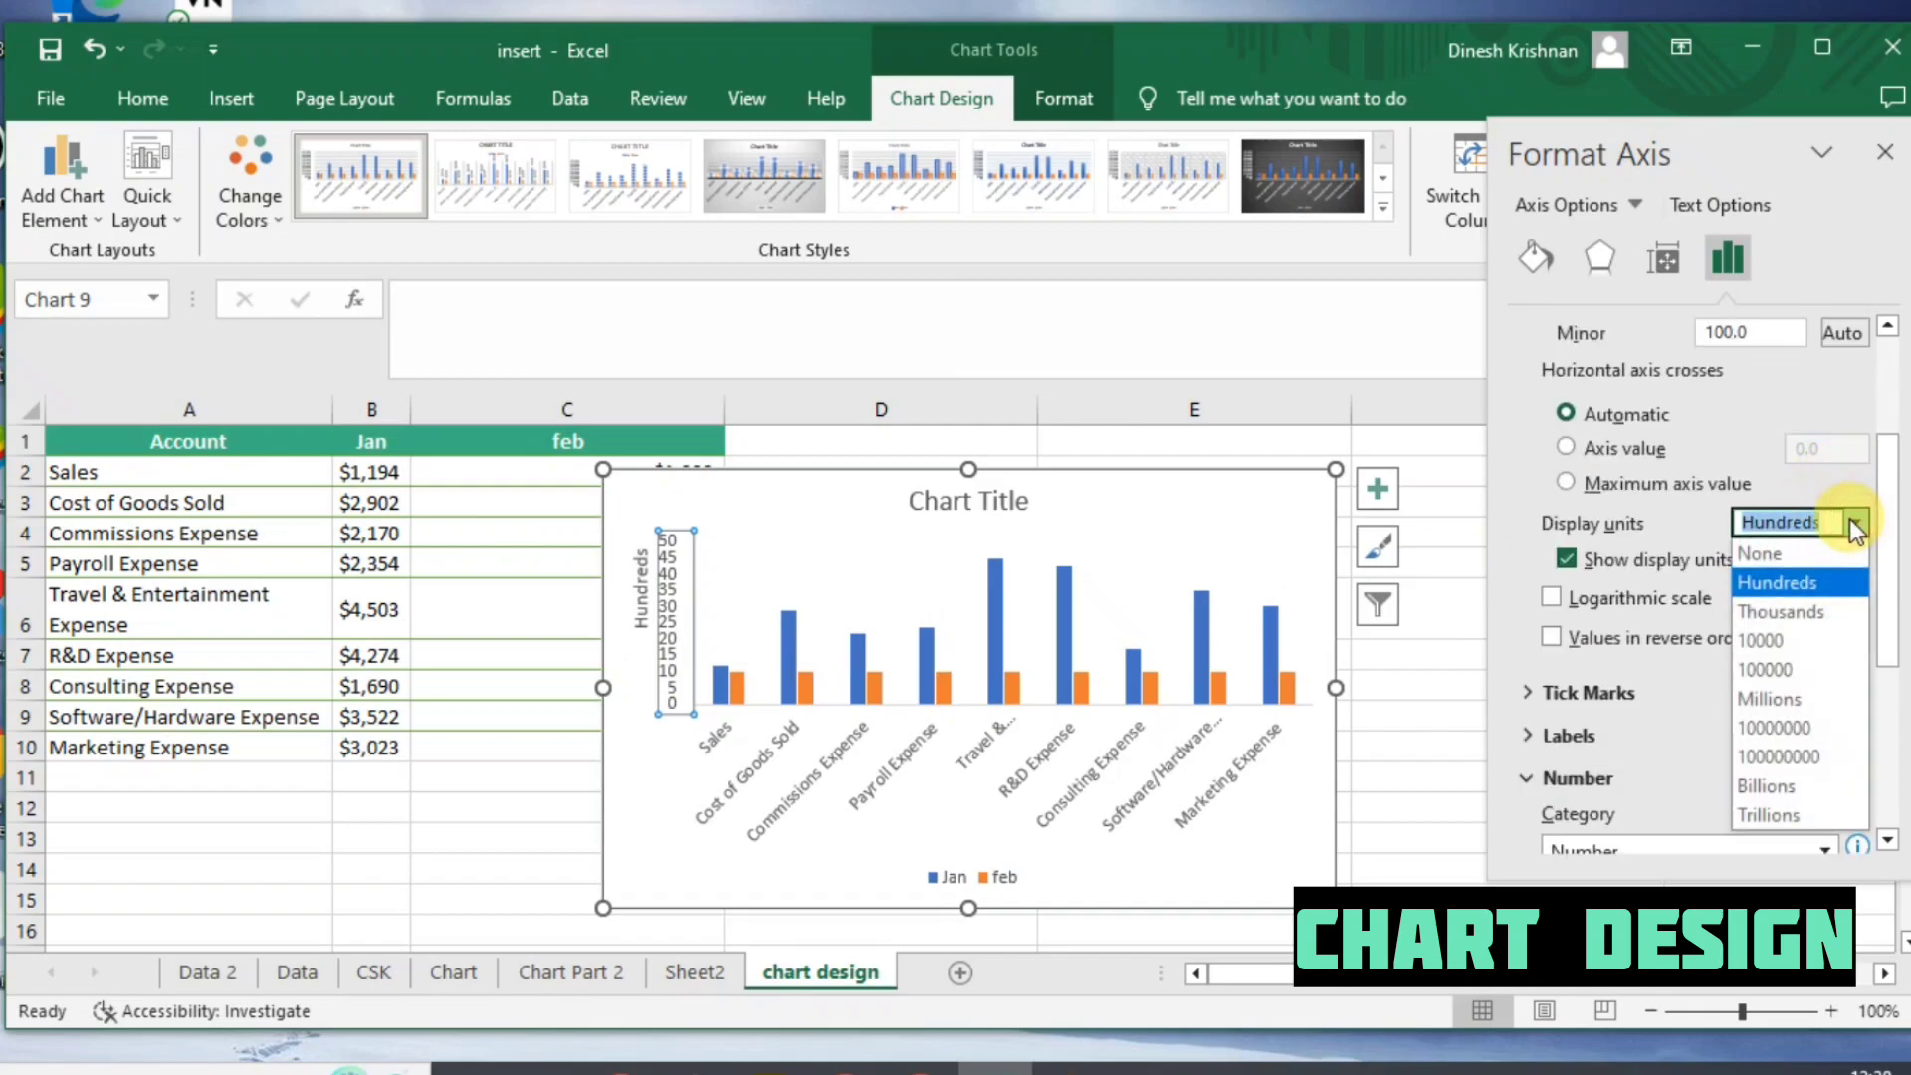
{"action": "left_click", "coordinate": [1797, 700]}
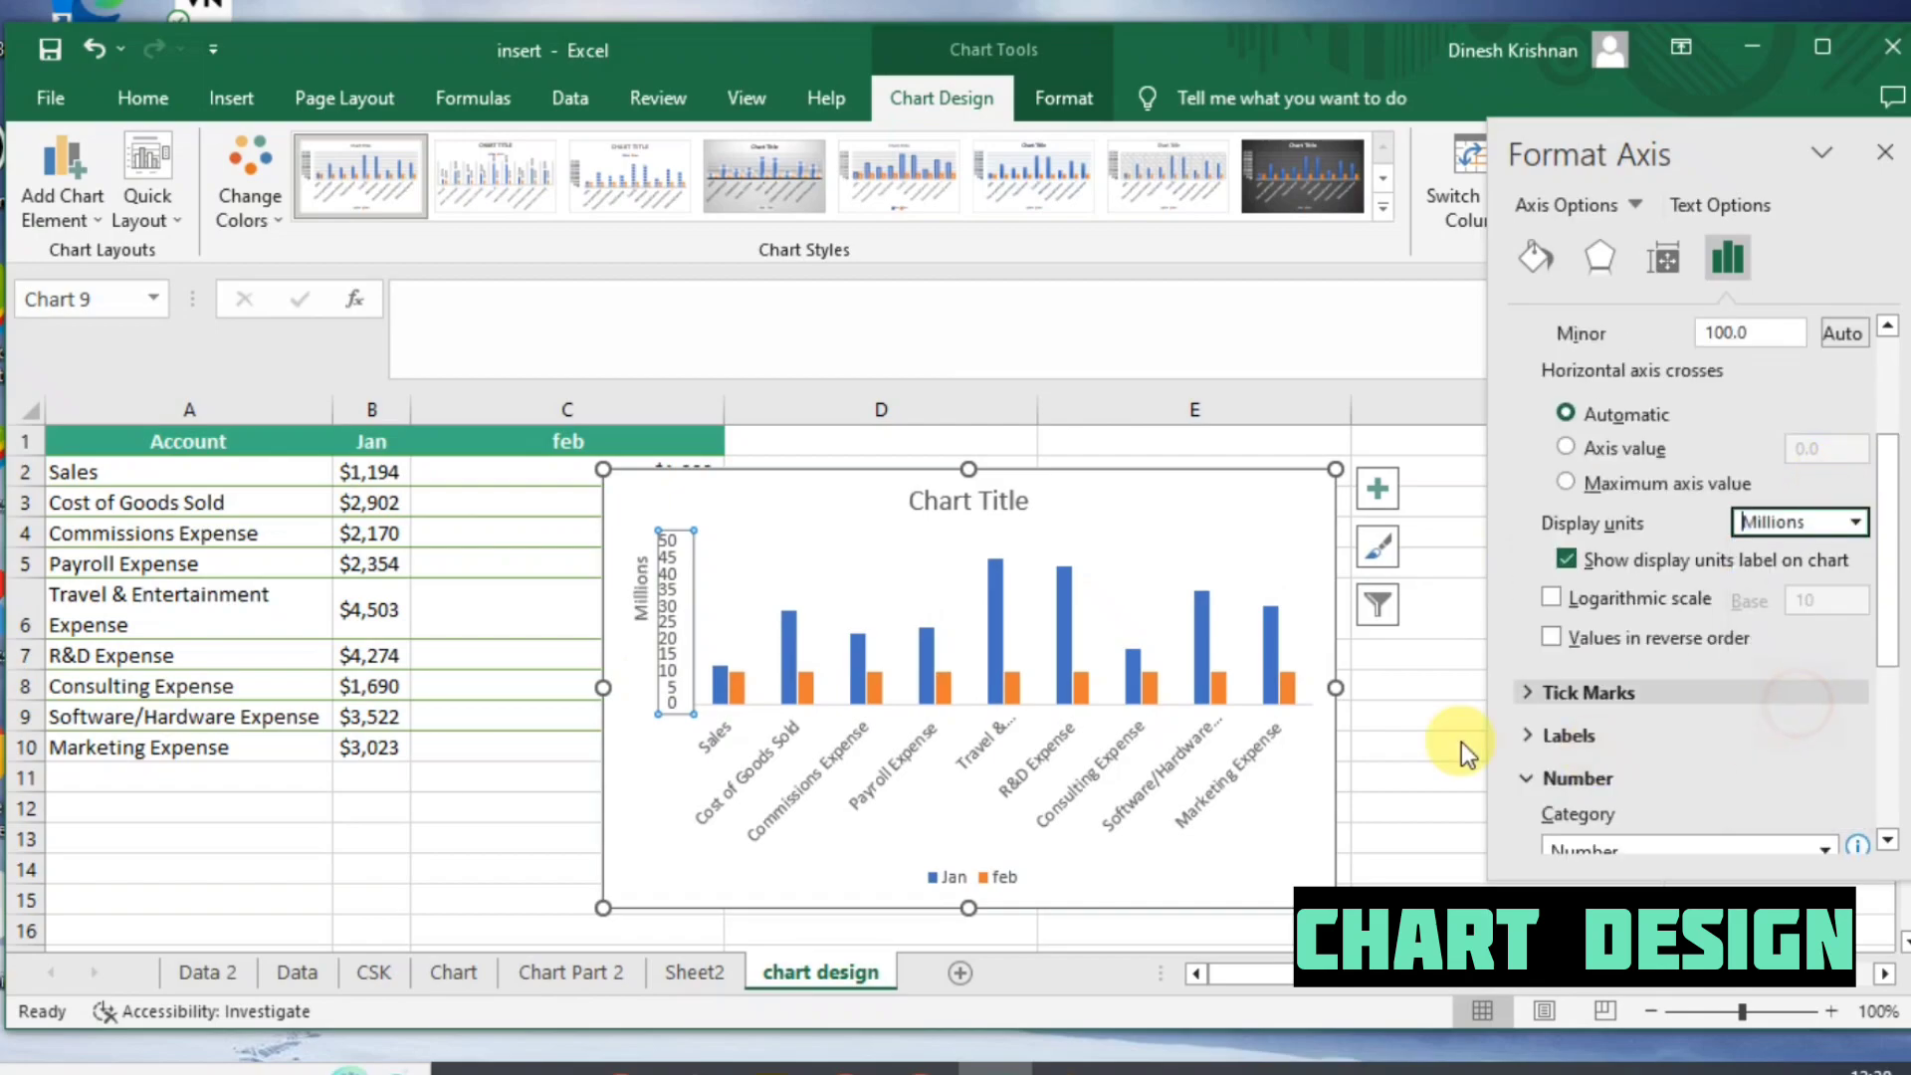
{"action": "left_click", "coordinate": [1853, 522]}
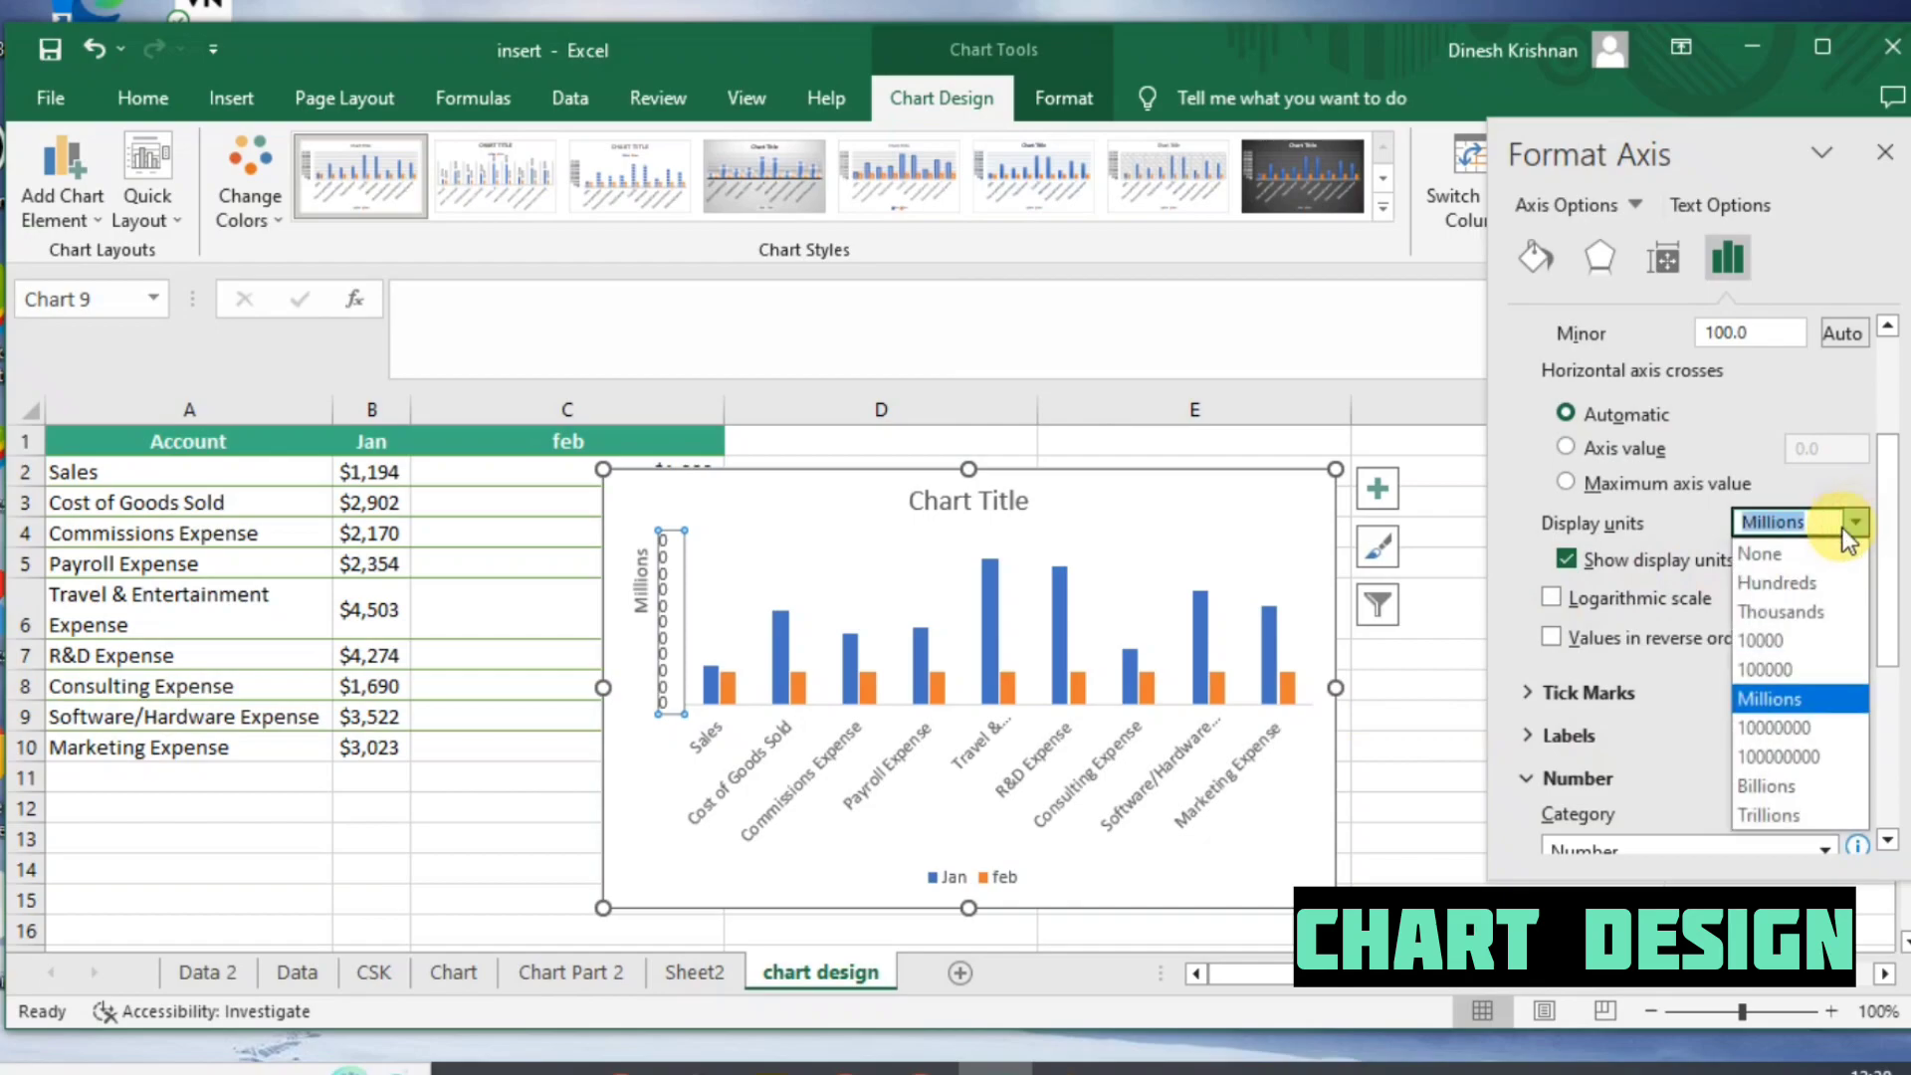
{"action": "left_click", "coordinate": [1802, 580]}
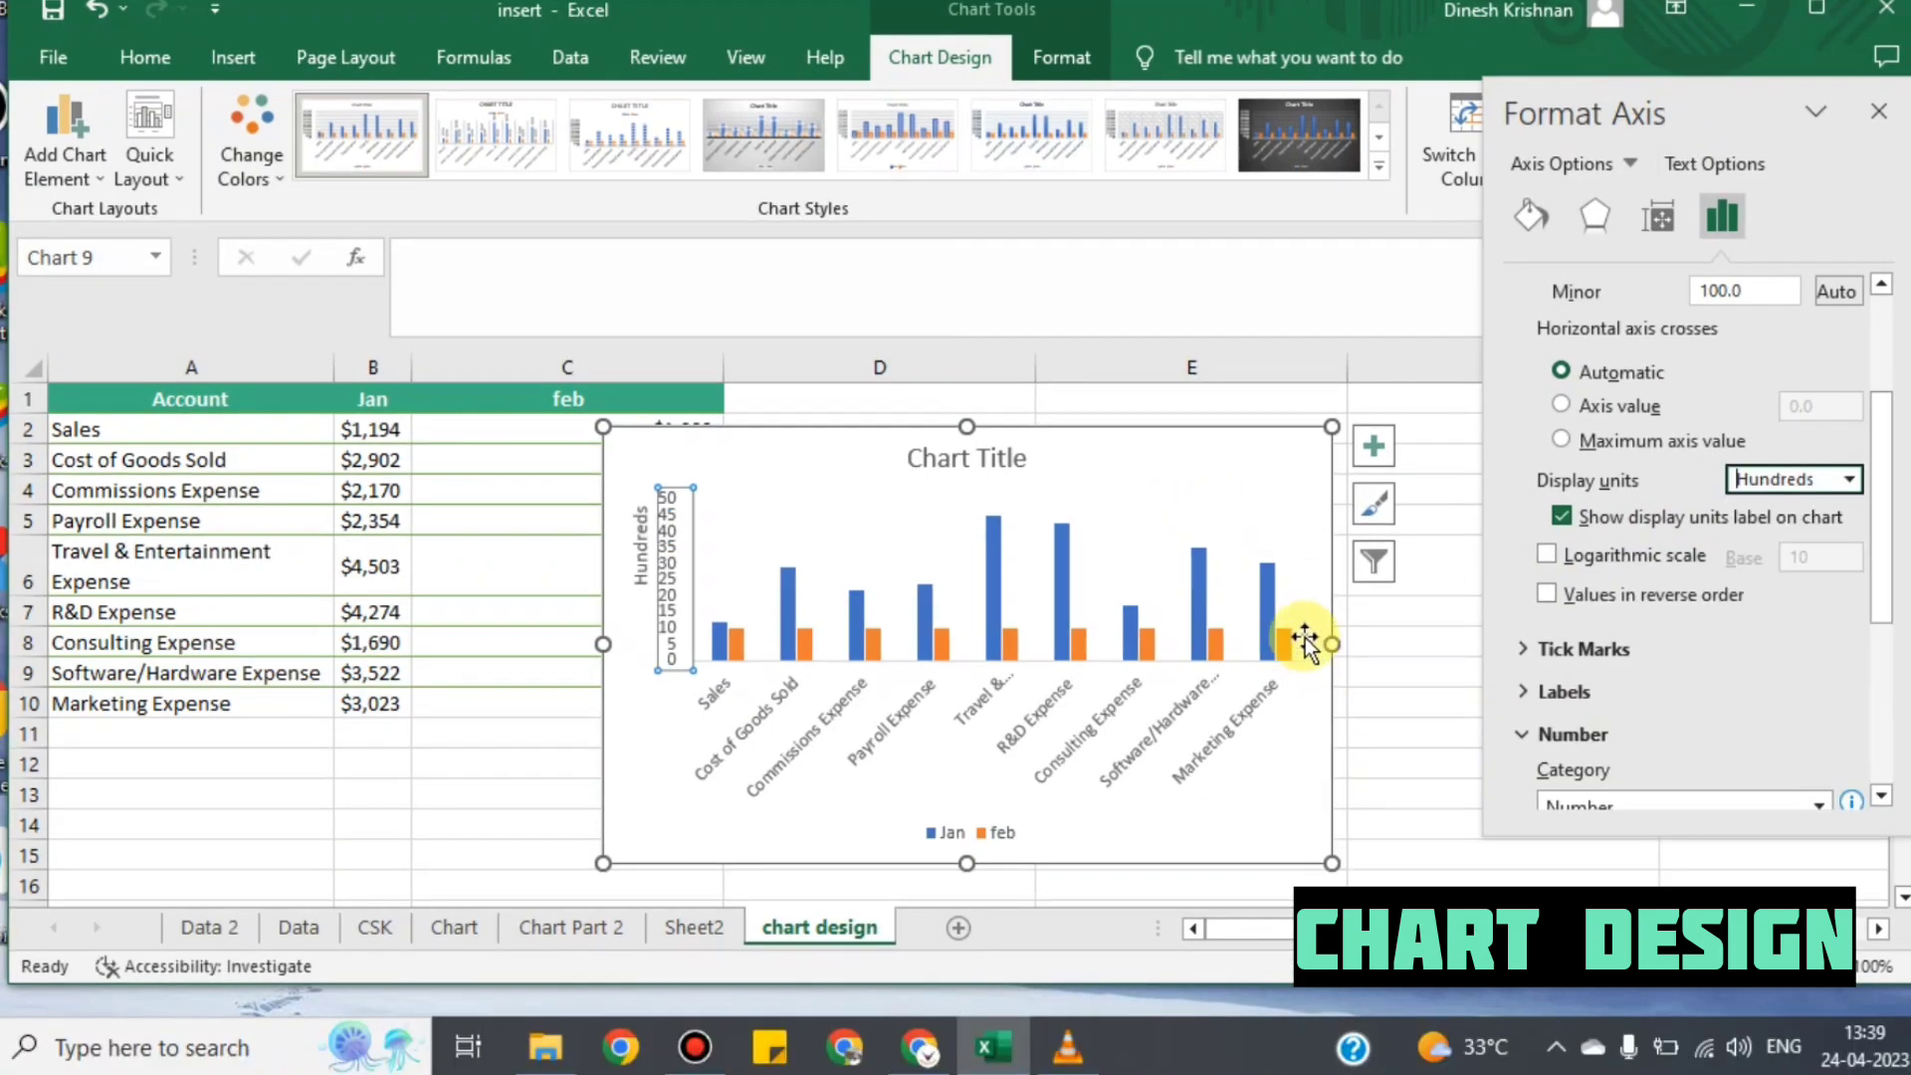